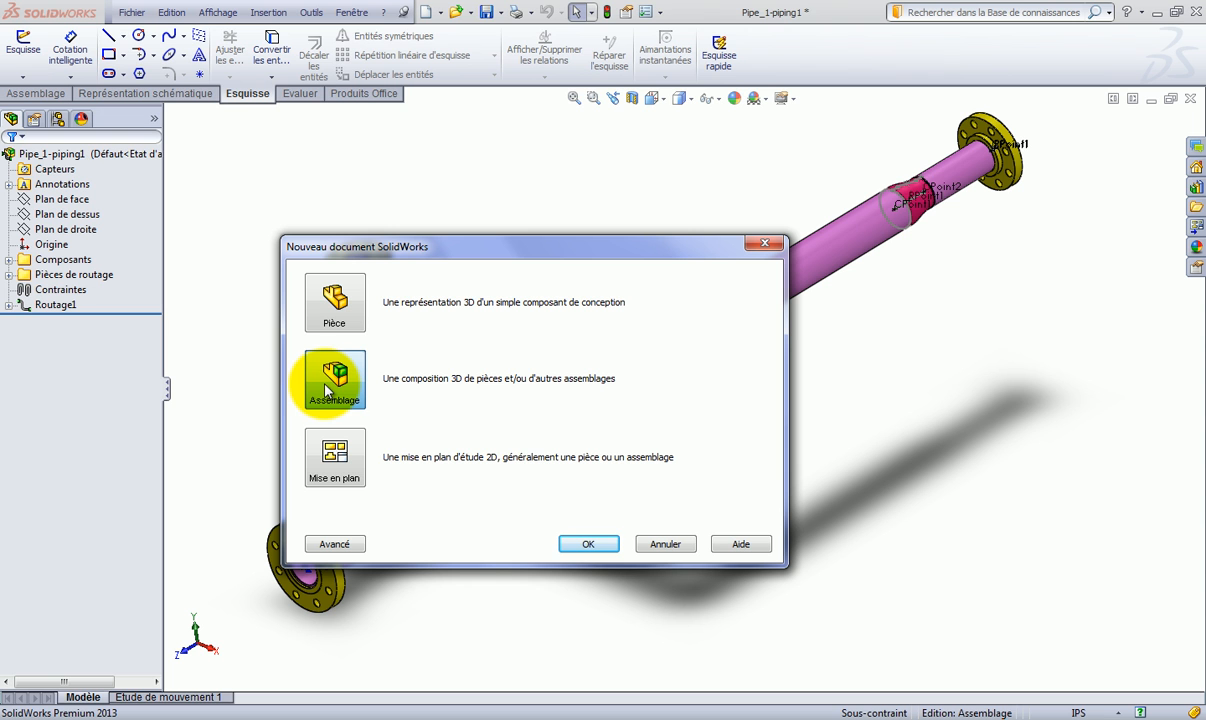
Create a new assembly document without inserting a starting component
{"action": "left_click", "coordinate": [594, 544]}
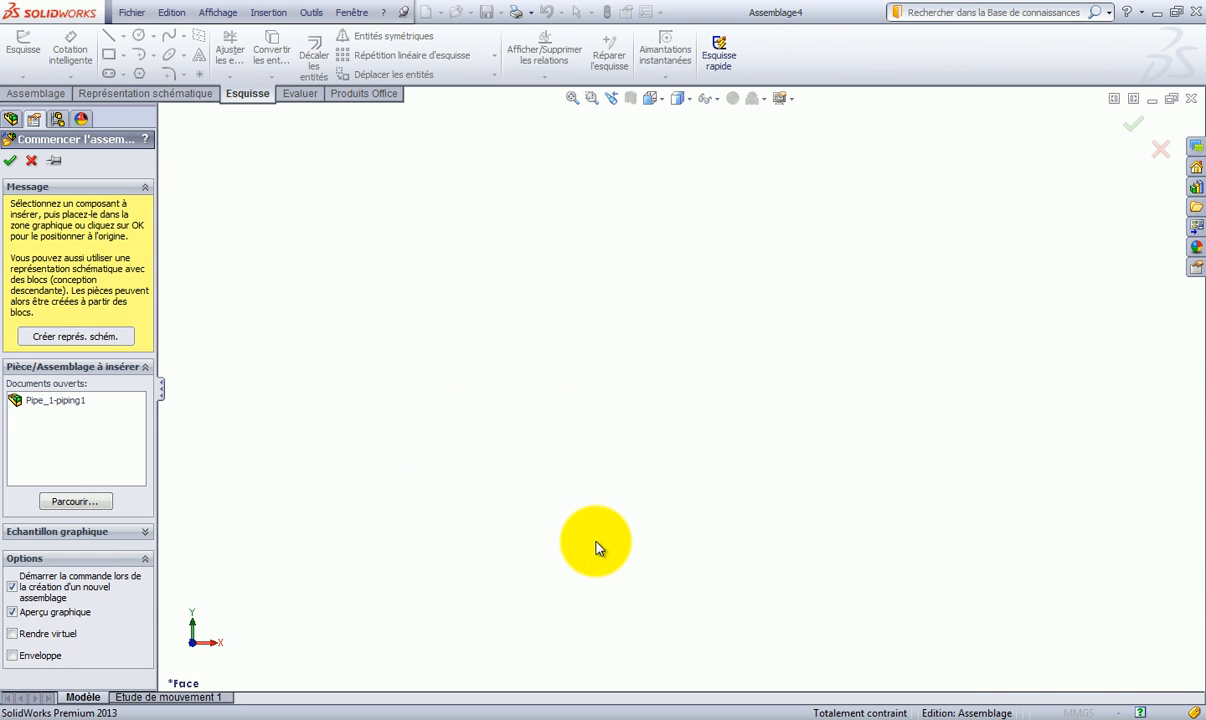
{"action": "left_click", "coordinate": [32, 162]}
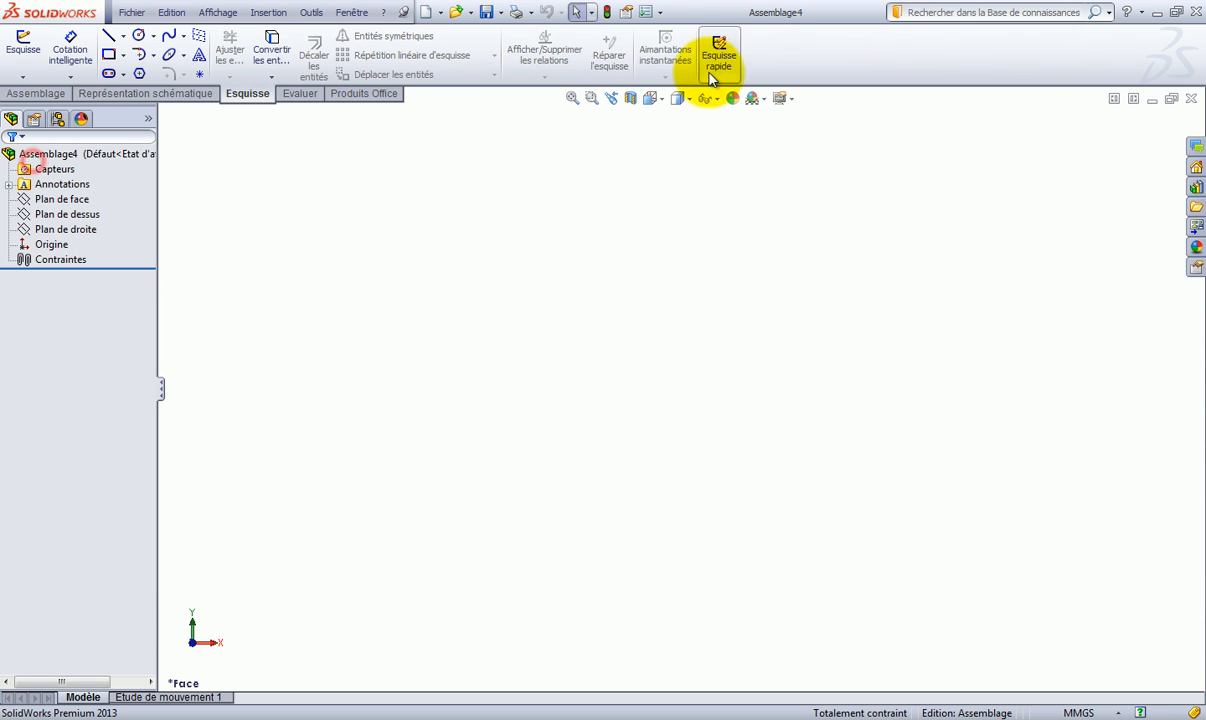
Enable the SolidWorks Routing add-in for the current session and for startup
{"action": "left_click", "coordinate": [661, 13]}
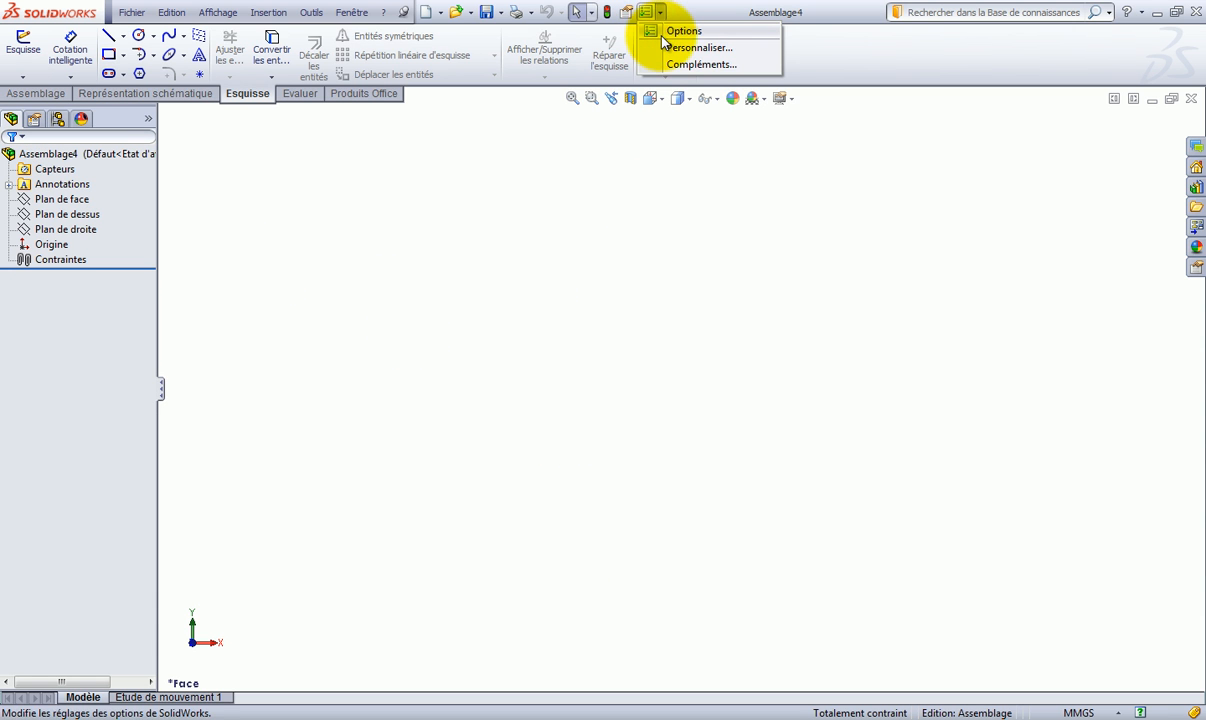
{"action": "left_click", "coordinate": [690, 64]}
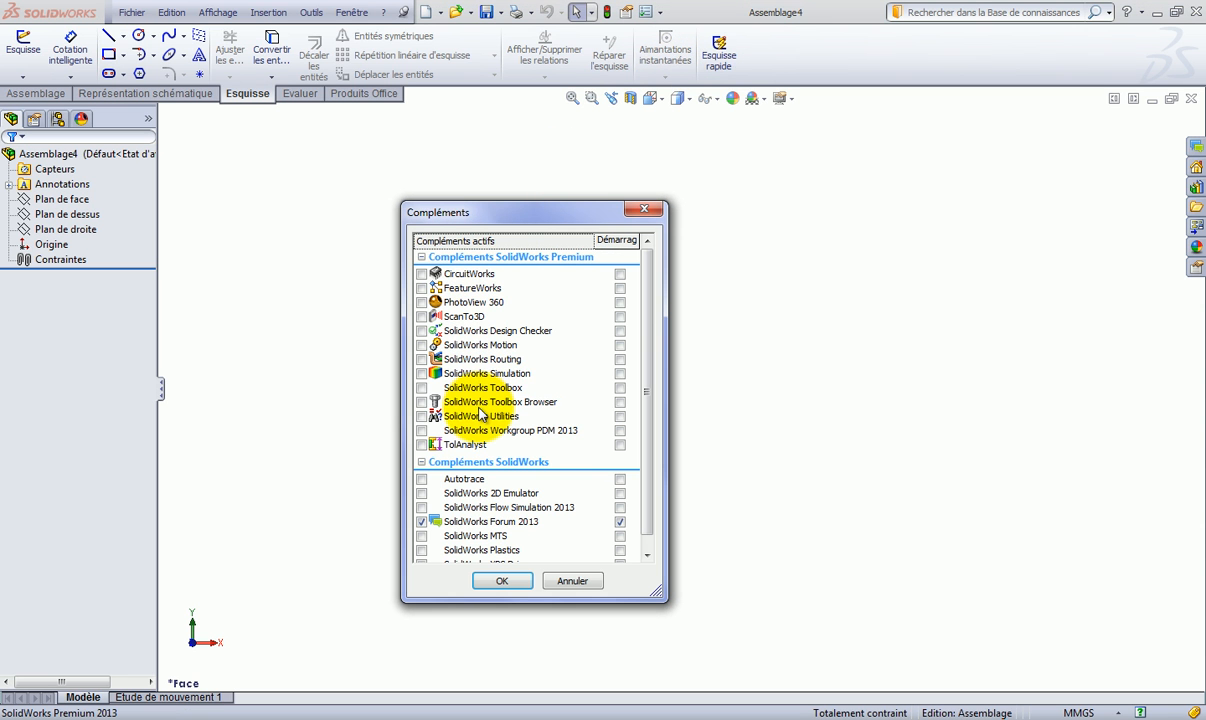
{"action": "left_click", "coordinate": [421, 359]}
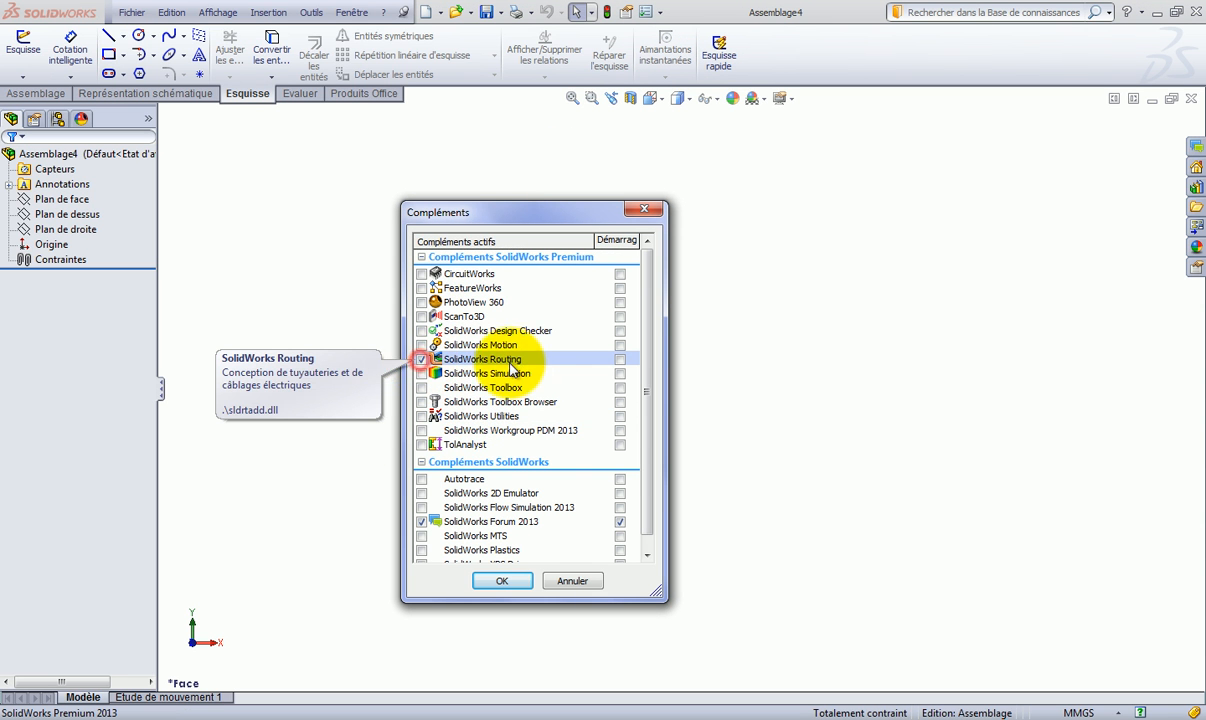
{"action": "left_click", "coordinate": [621, 359]}
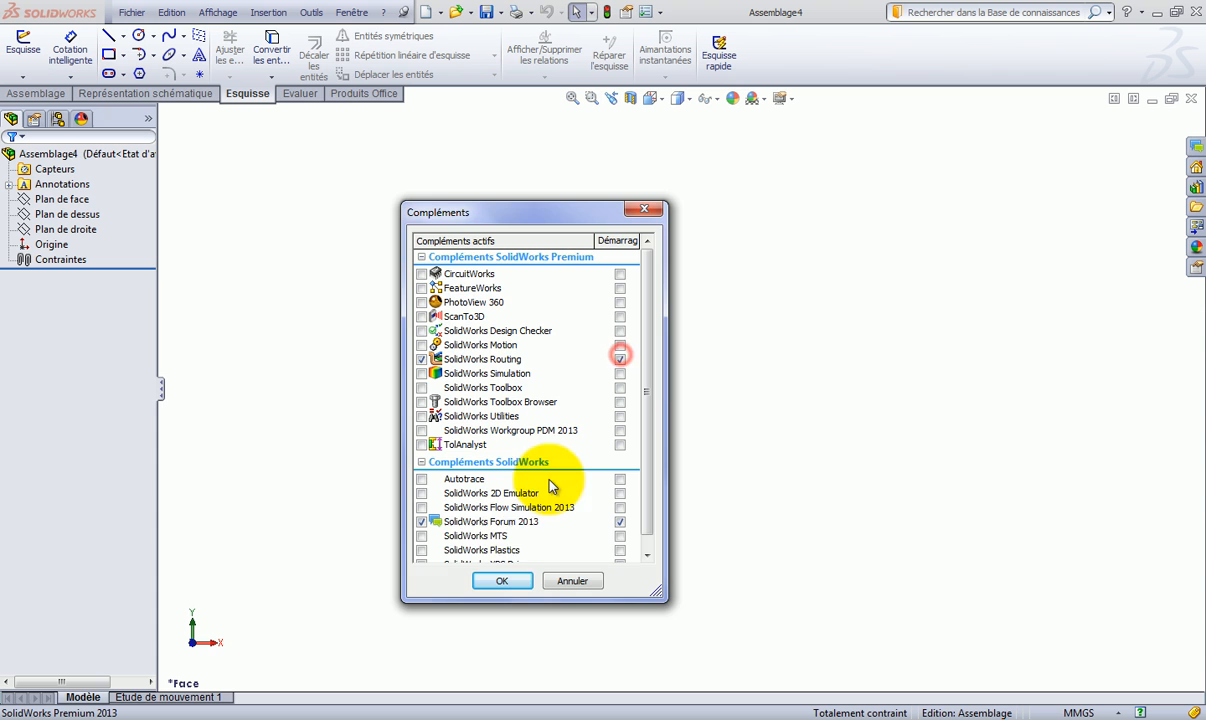
{"action": "left_click", "coordinate": [502, 581]}
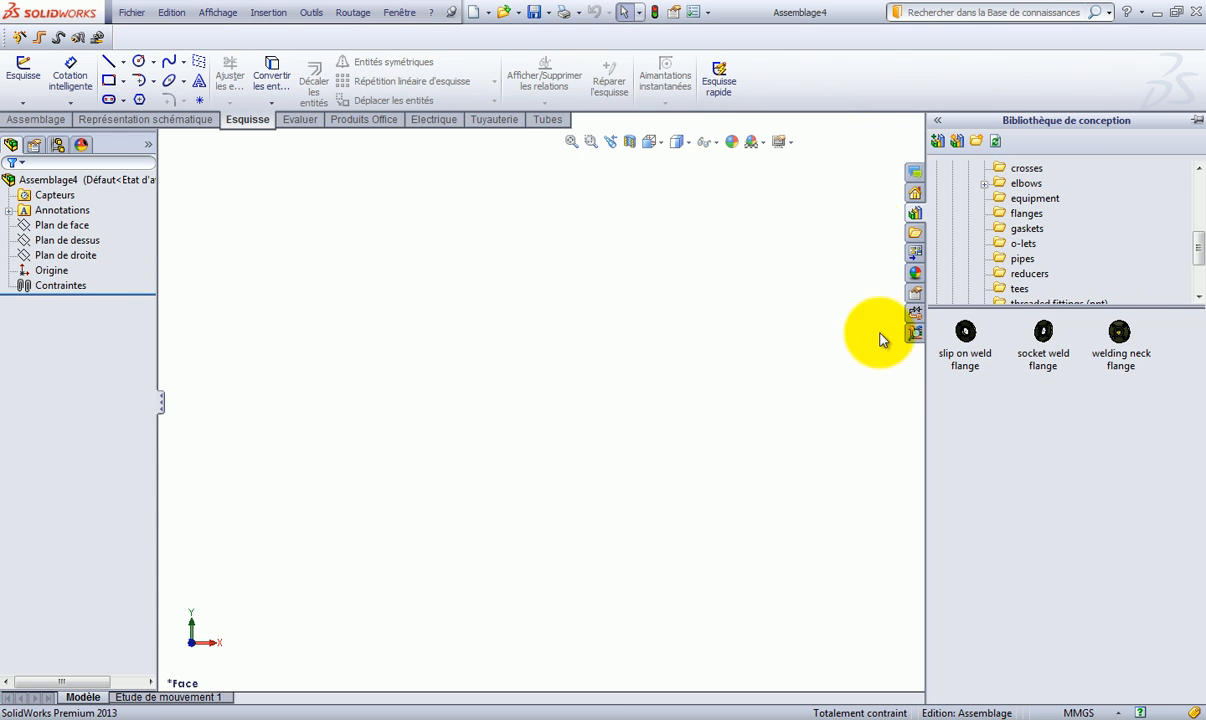
Set the new assembly's document units to IPS (inch, pound, second)
{"action": "left_click", "coordinate": [1105, 712]}
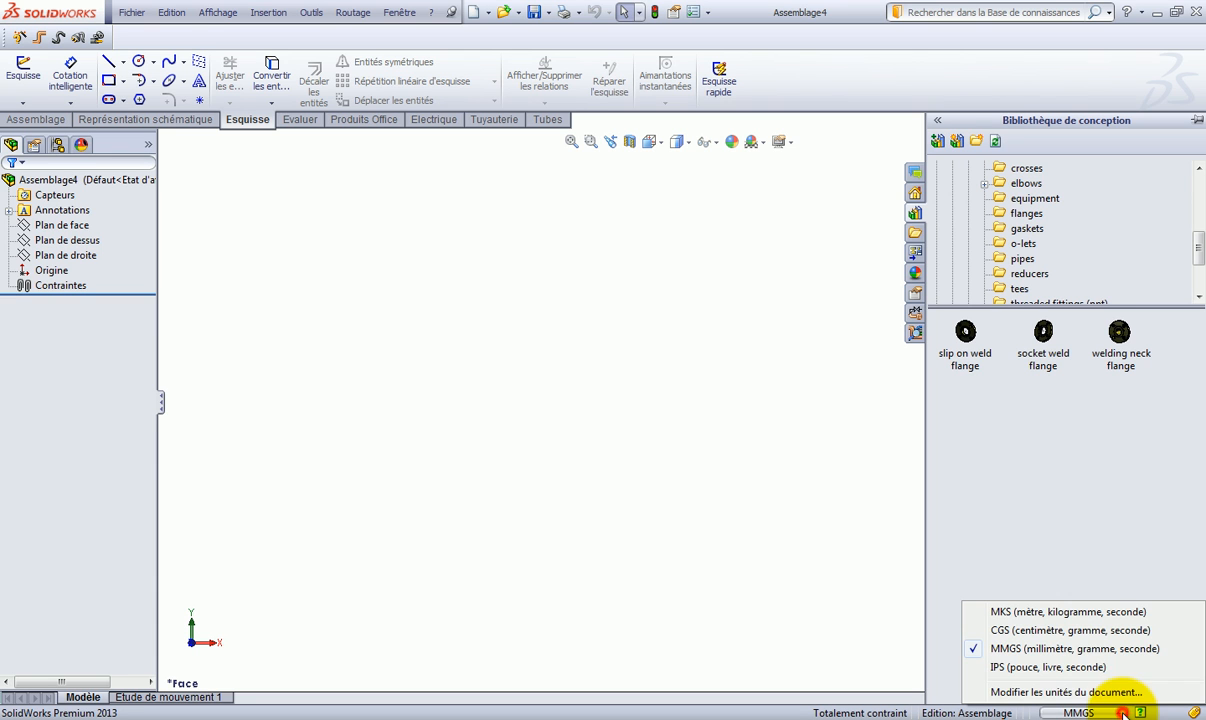
{"action": "left_click", "coordinate": [1087, 668]}
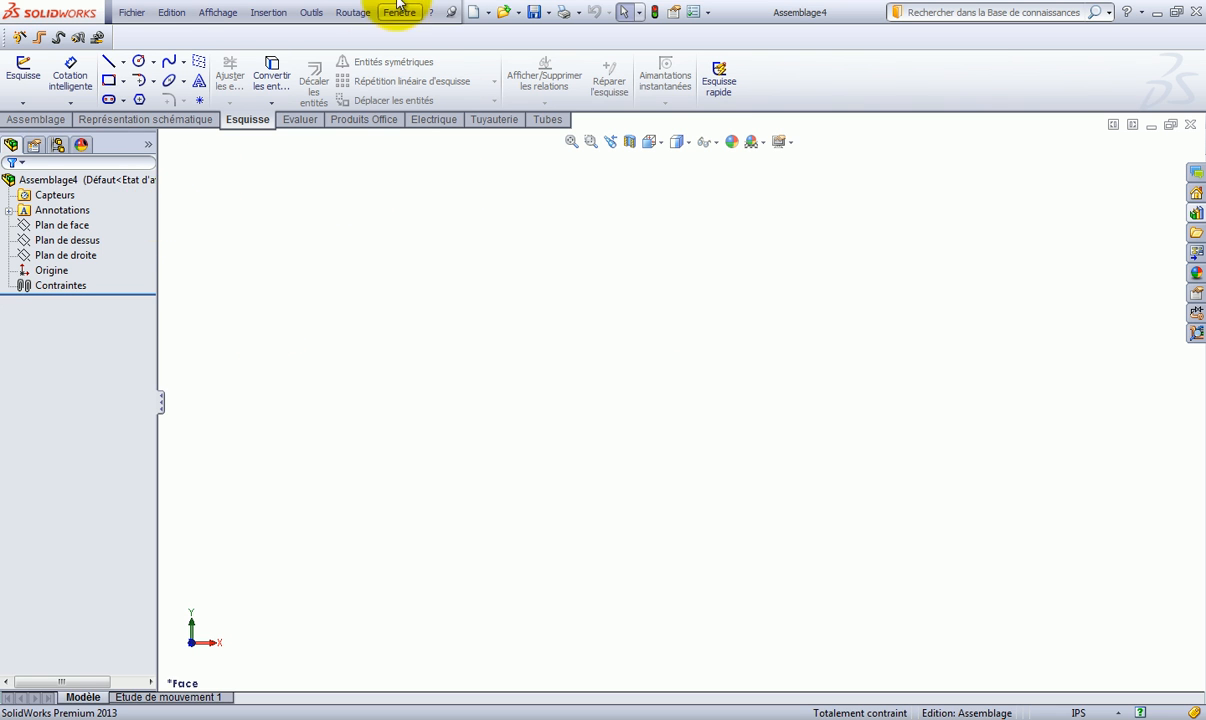
View the example pipe assembly Pipe_1-piping1 and return to the new assembly
{"action": "left_click", "coordinate": [405, 13]}
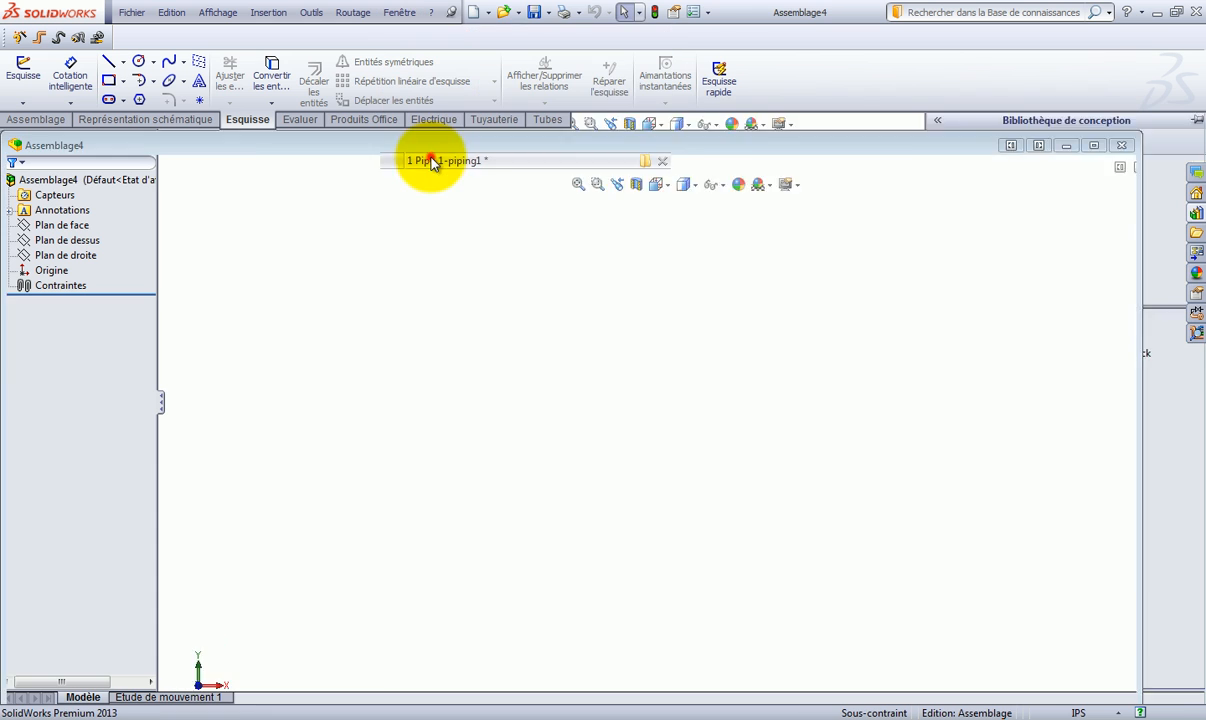
{"action": "left_click", "coordinate": [432, 160]}
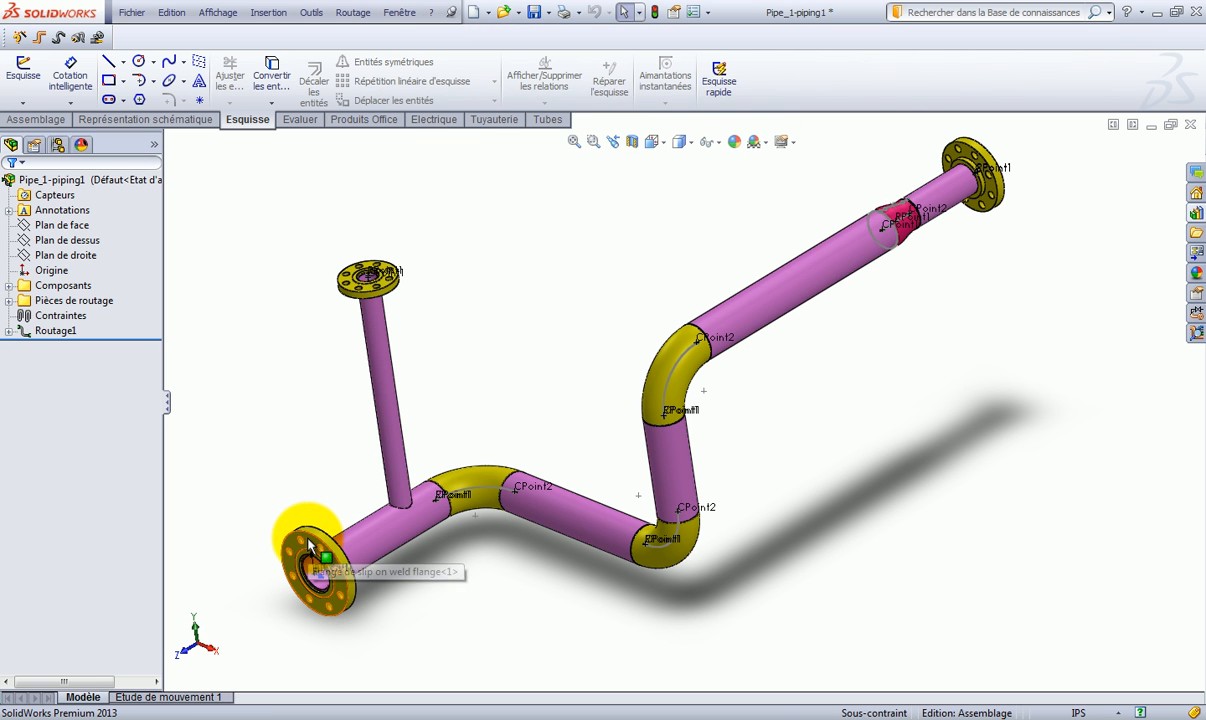
{"action": "left_click", "coordinate": [399, 13]}
{"action": "left_click", "coordinate": [441, 177]}
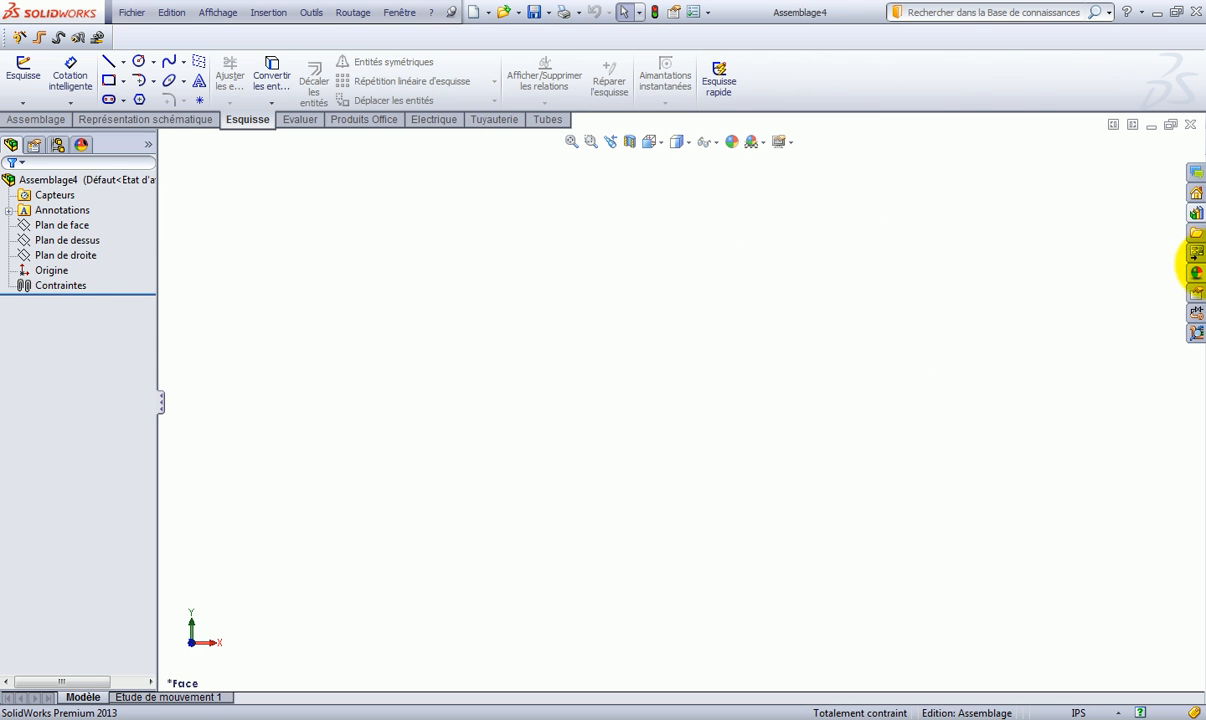
Open the piping folder under routing in the Design Library
{"action": "left_click", "coordinate": [1196, 213]}
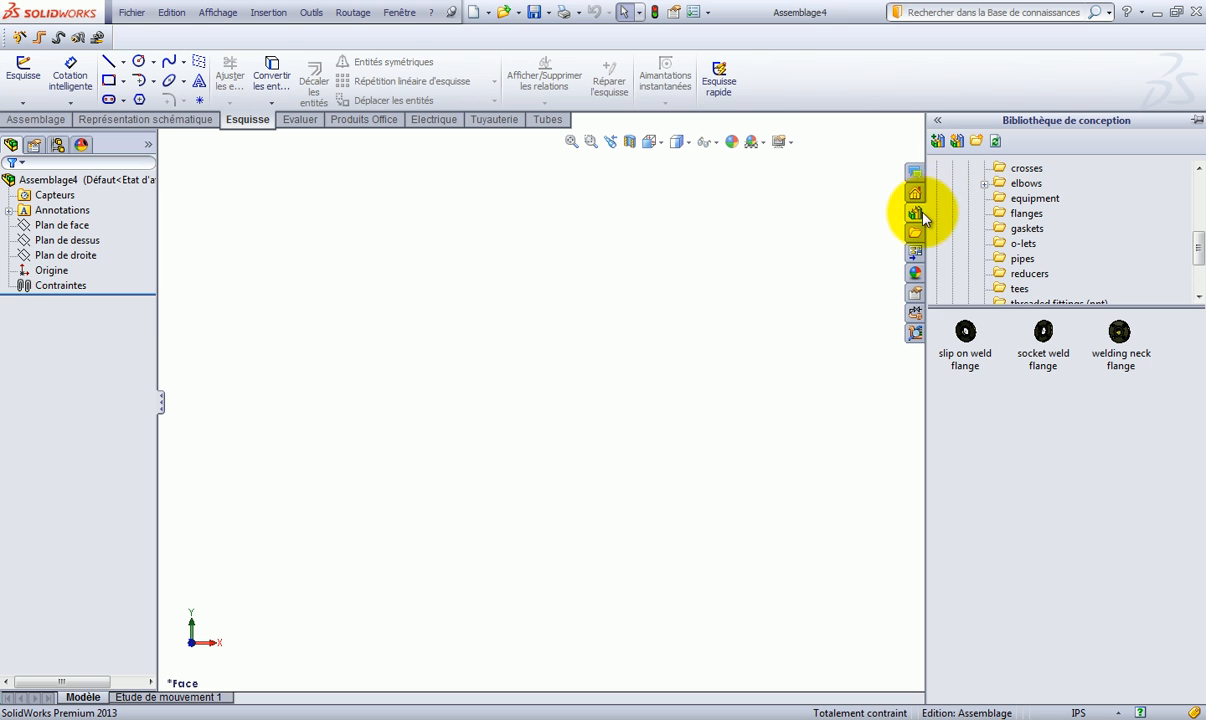
{"action": "left_click_drag", "start_coordinate": [1201, 246], "coordinate": [1199, 189]}
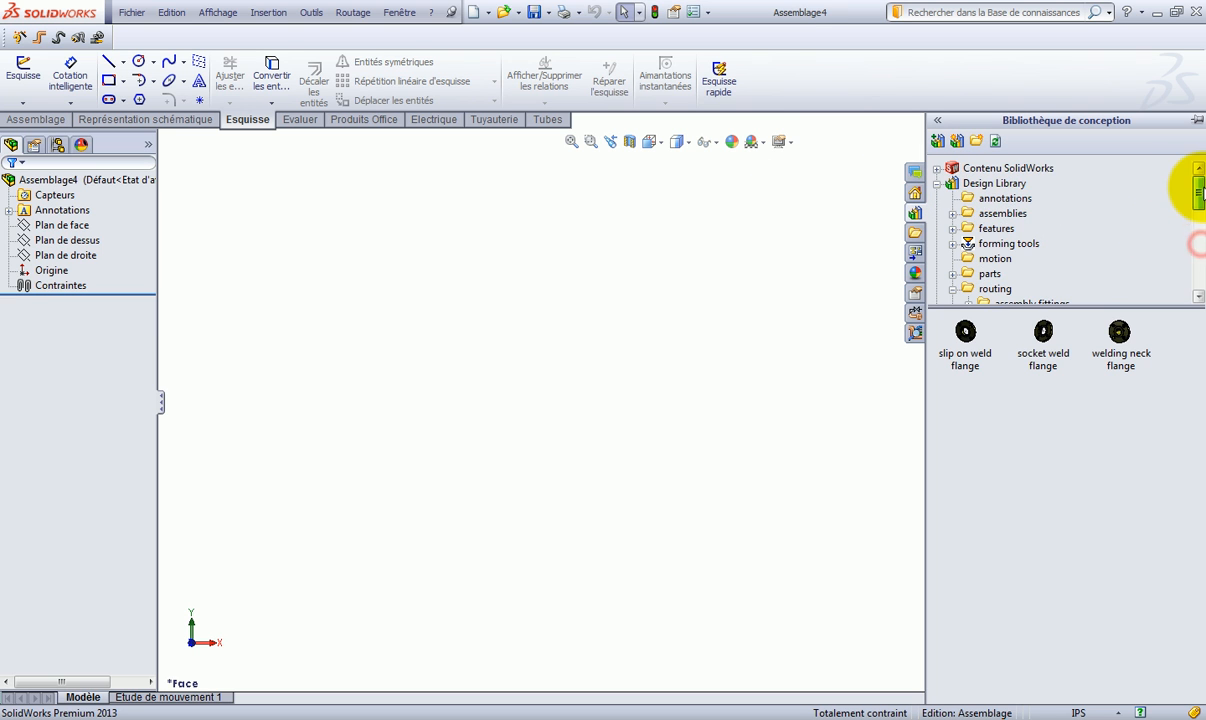
{"action": "left_click", "coordinate": [937, 184]}
{"action": "left_click", "coordinate": [939, 185]}
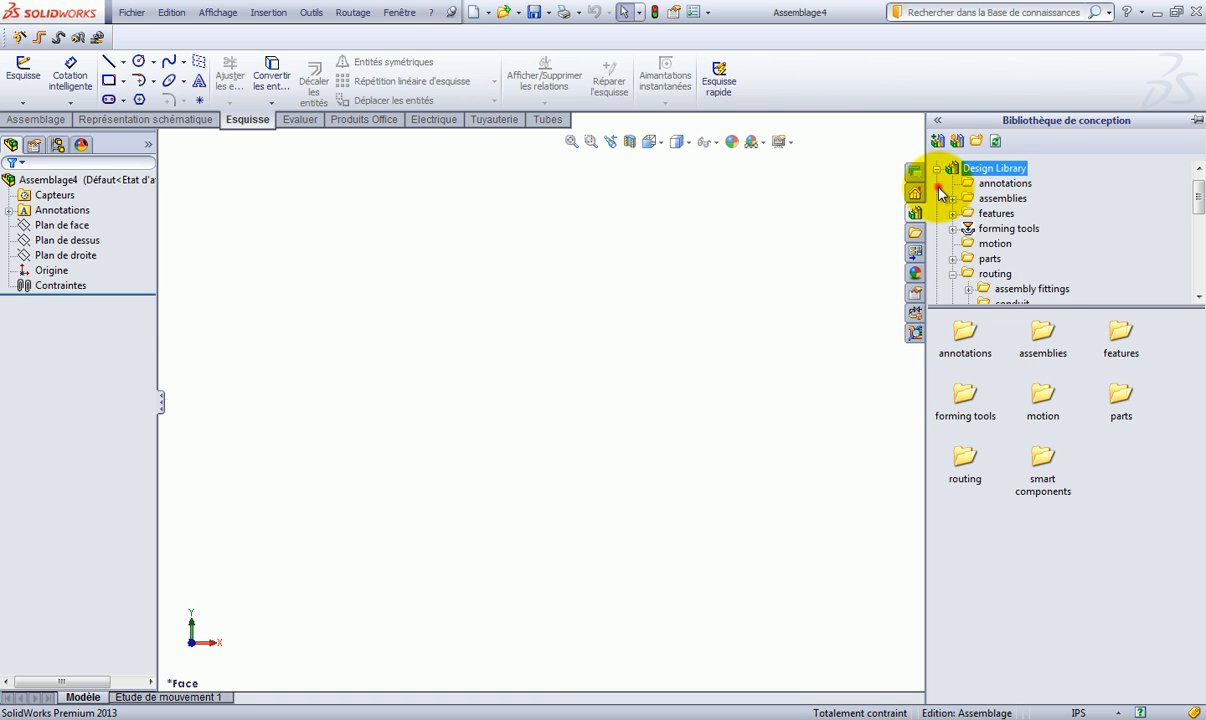
{"action": "left_click", "coordinate": [994, 274]}
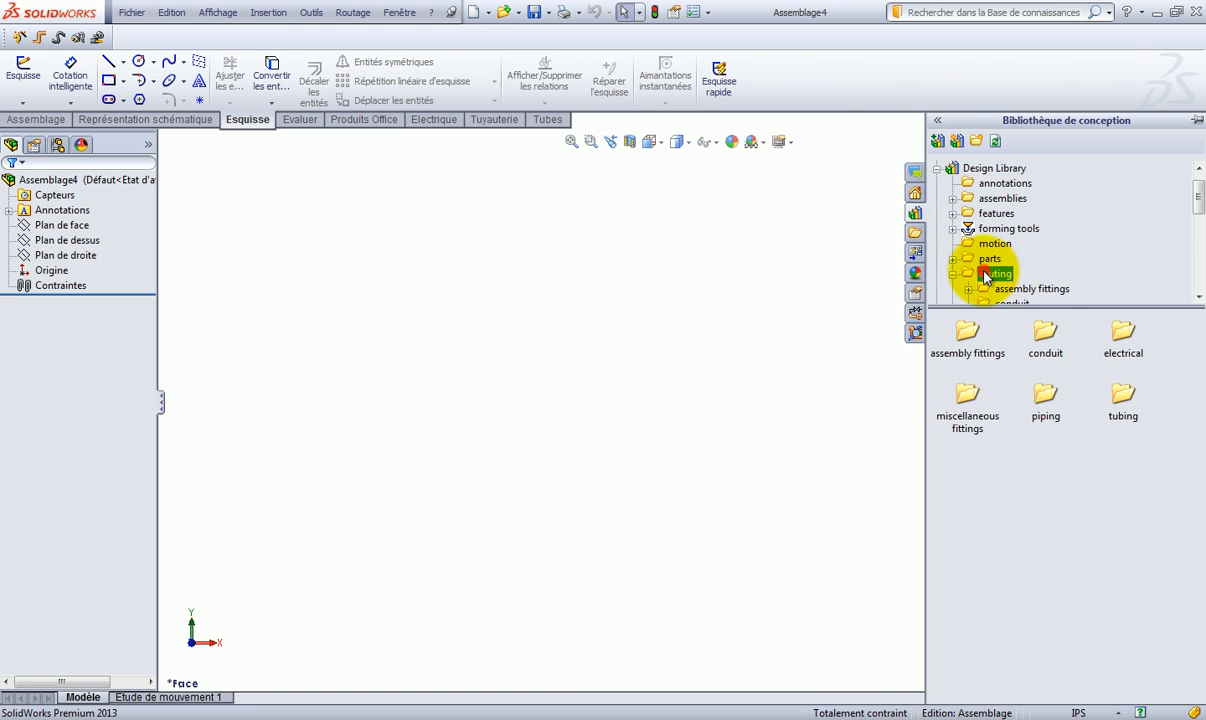
{"action": "left_click_drag", "start_coordinate": [1194, 200], "coordinate": [1192, 222]}
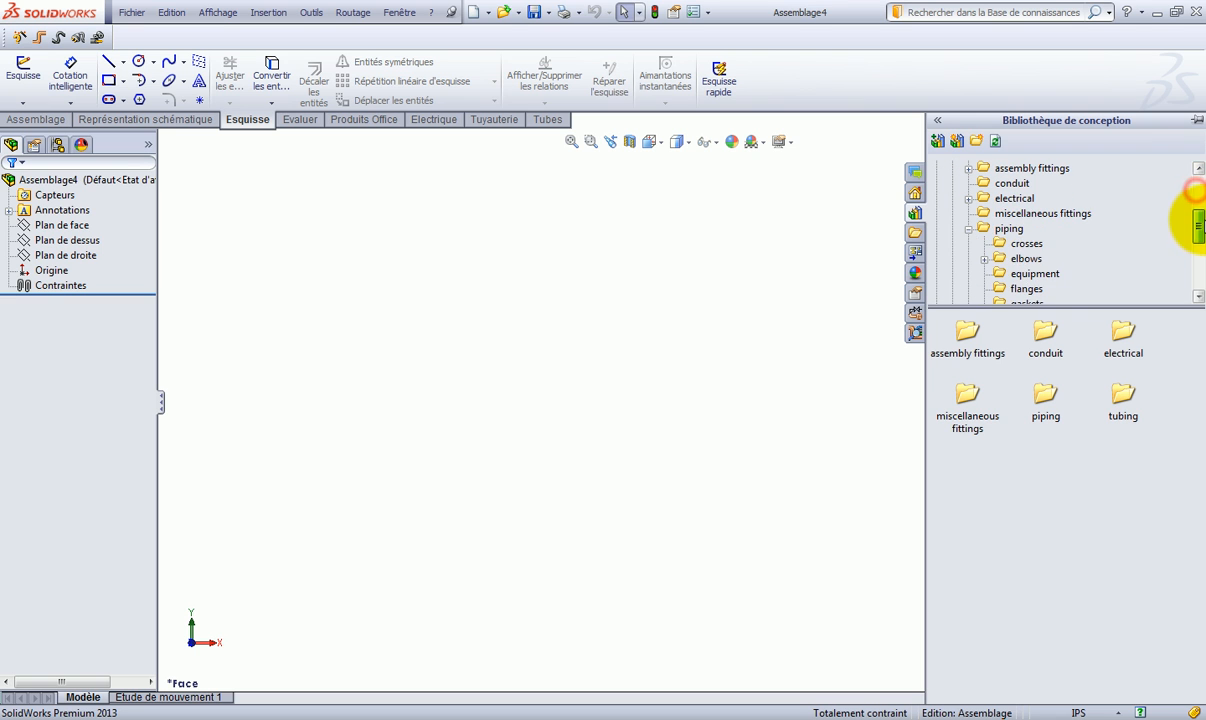
{"action": "left_click", "coordinate": [1012, 232]}
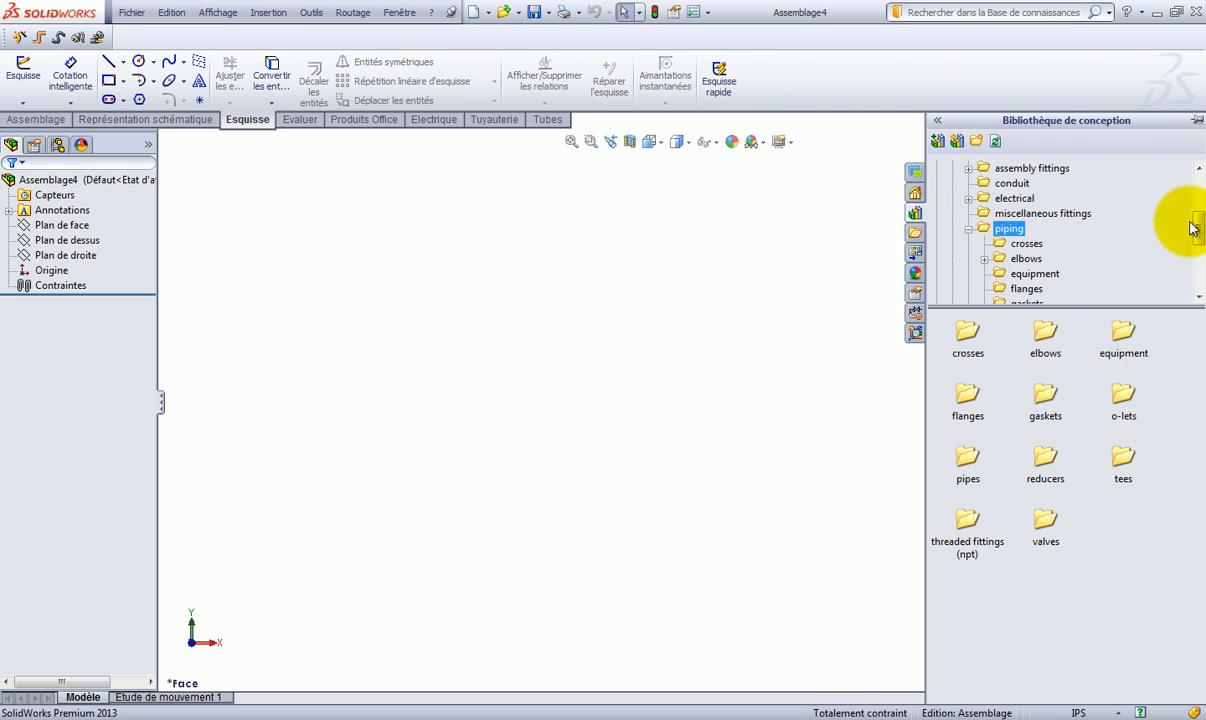
{"action": "left_click_drag", "start_coordinate": [1198, 221], "coordinate": [1198, 243]}
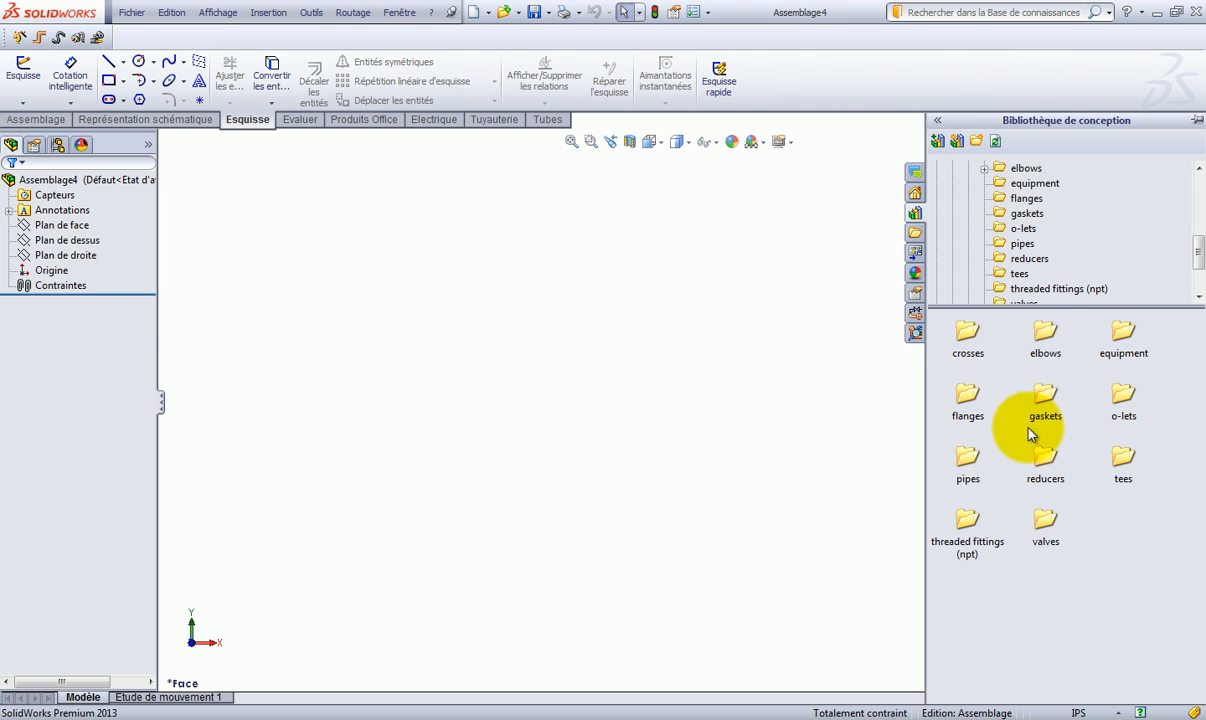
Look through the flanges, reducers, tees and equipment folders of the piping library
{"action": "left_click", "coordinate": [970, 417]}
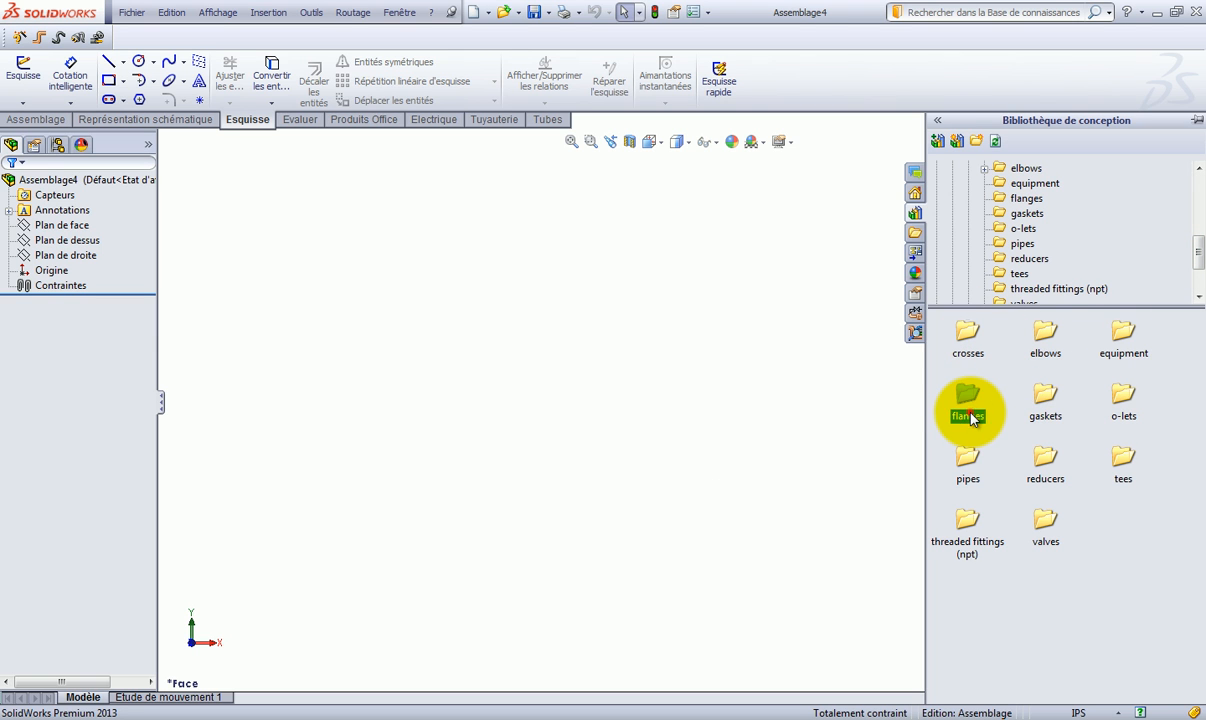
{"action": "double_click", "coordinate": [969, 412]}
{"action": "left_click", "coordinate": [1025, 259]}
{"action": "left_click", "coordinate": [1020, 273]}
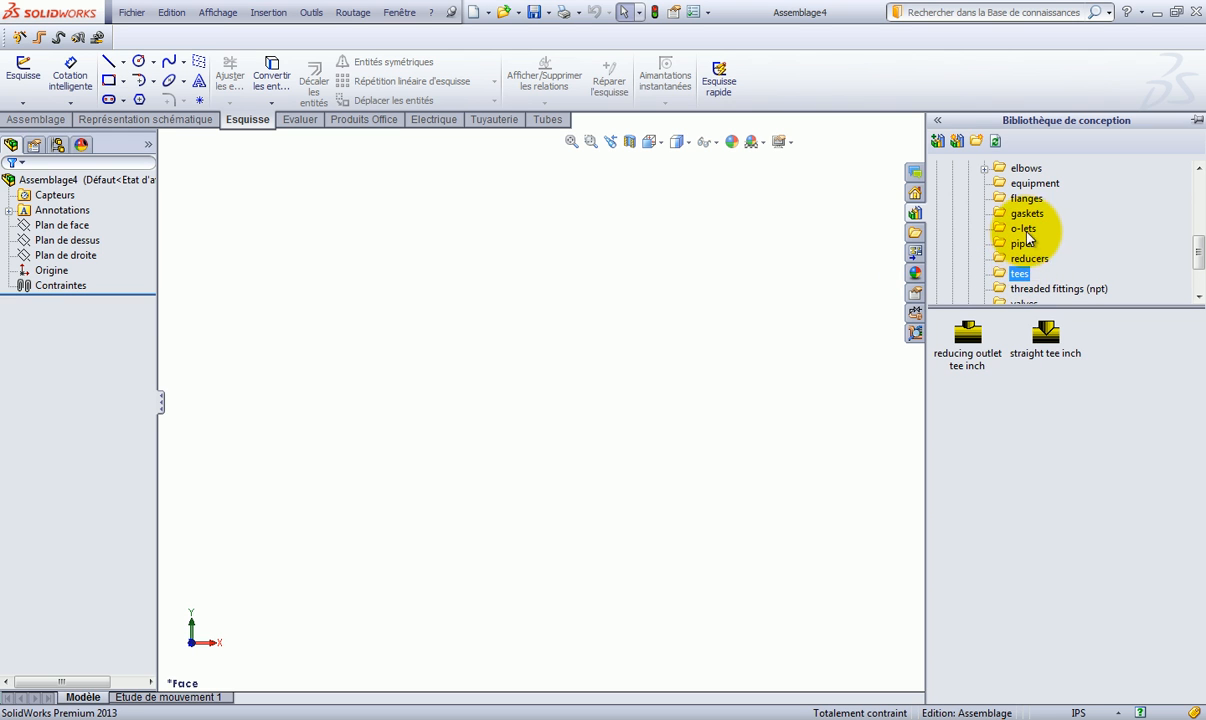
{"action": "left_click", "coordinate": [1030, 185]}
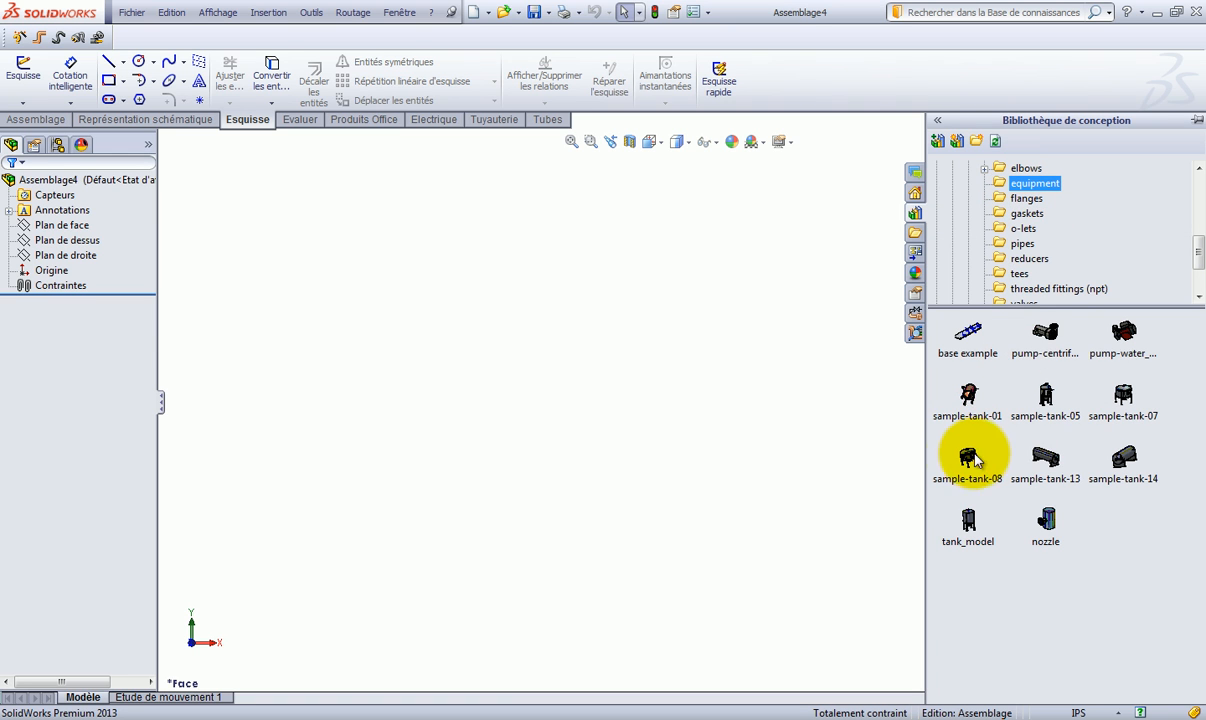
{"action": "mouse_move", "coordinate": [983, 478]}
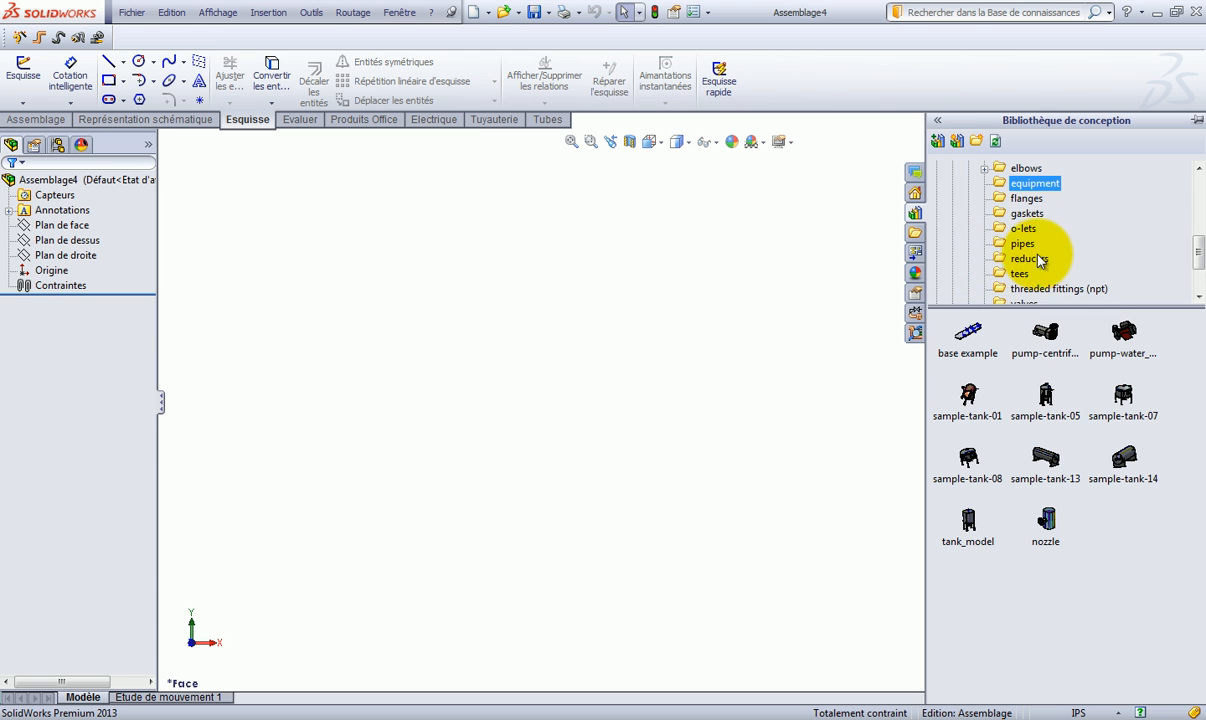
Place a slip on weld flange from the flanges library at the assembly origin, using configuration Slip On Flange 300-NPS4
{"action": "left_click", "coordinate": [1024, 199]}
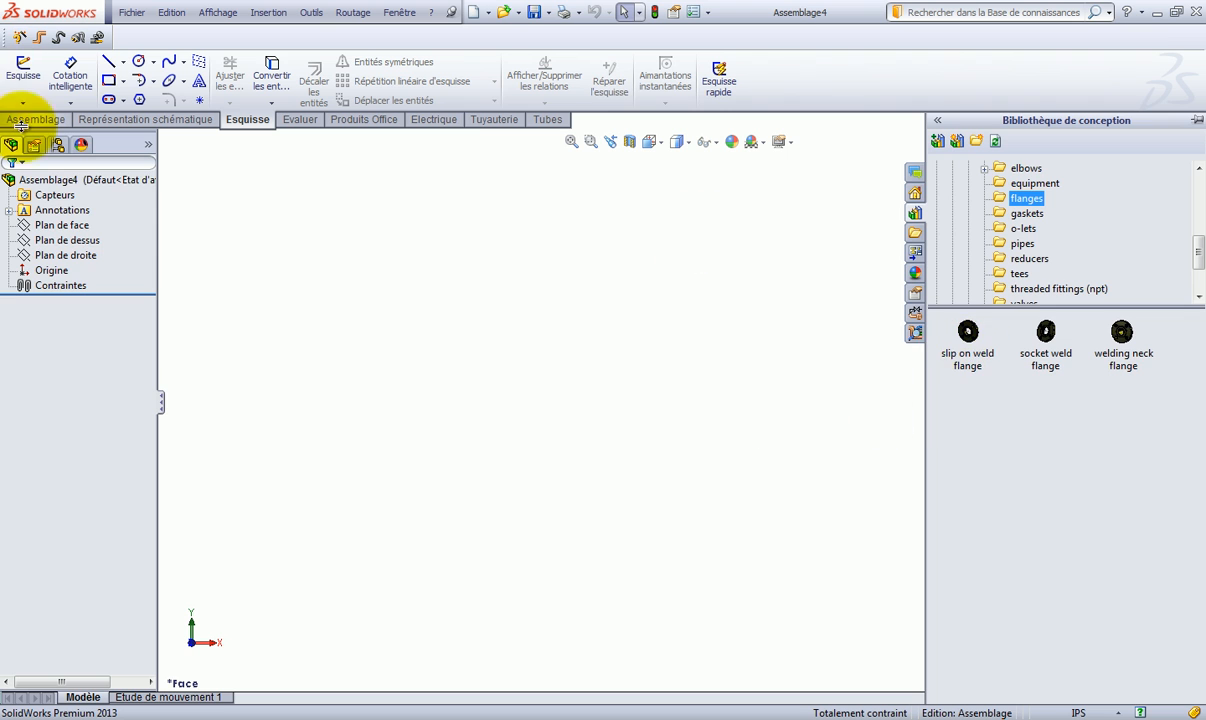
{"action": "left_click", "coordinate": [52, 270]}
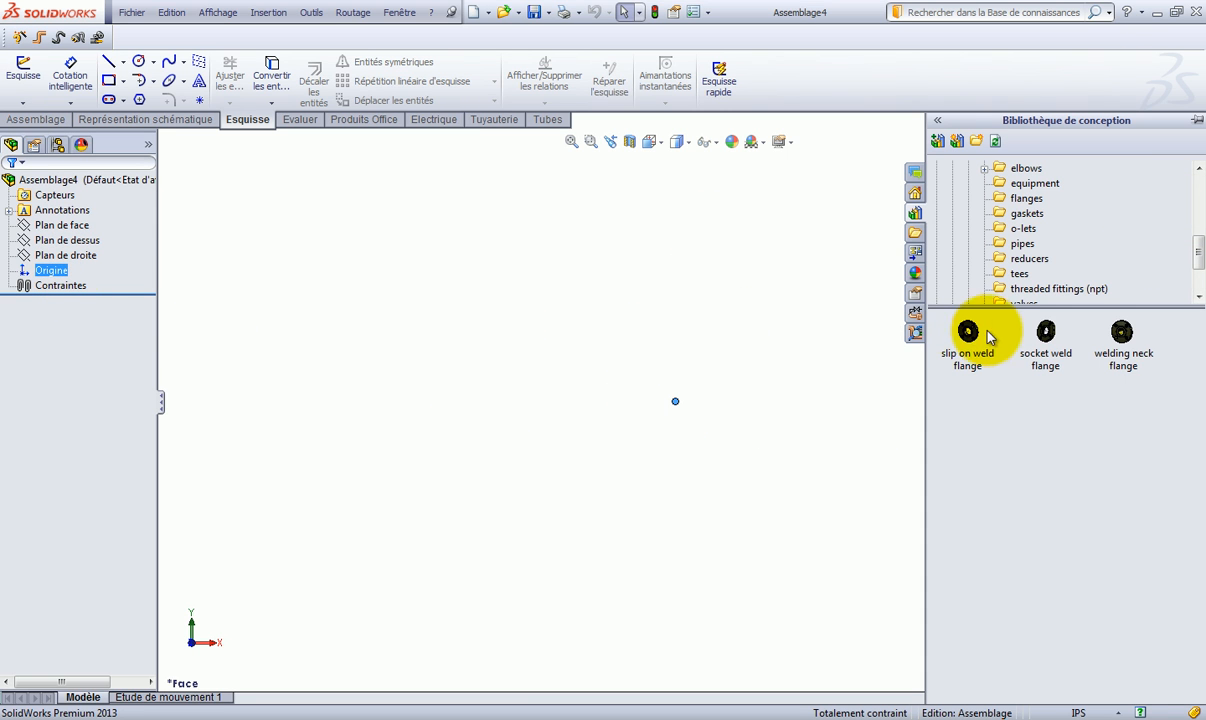
{"action": "left_click_drag", "start_coordinate": [975, 342], "coordinate": [686, 414]}
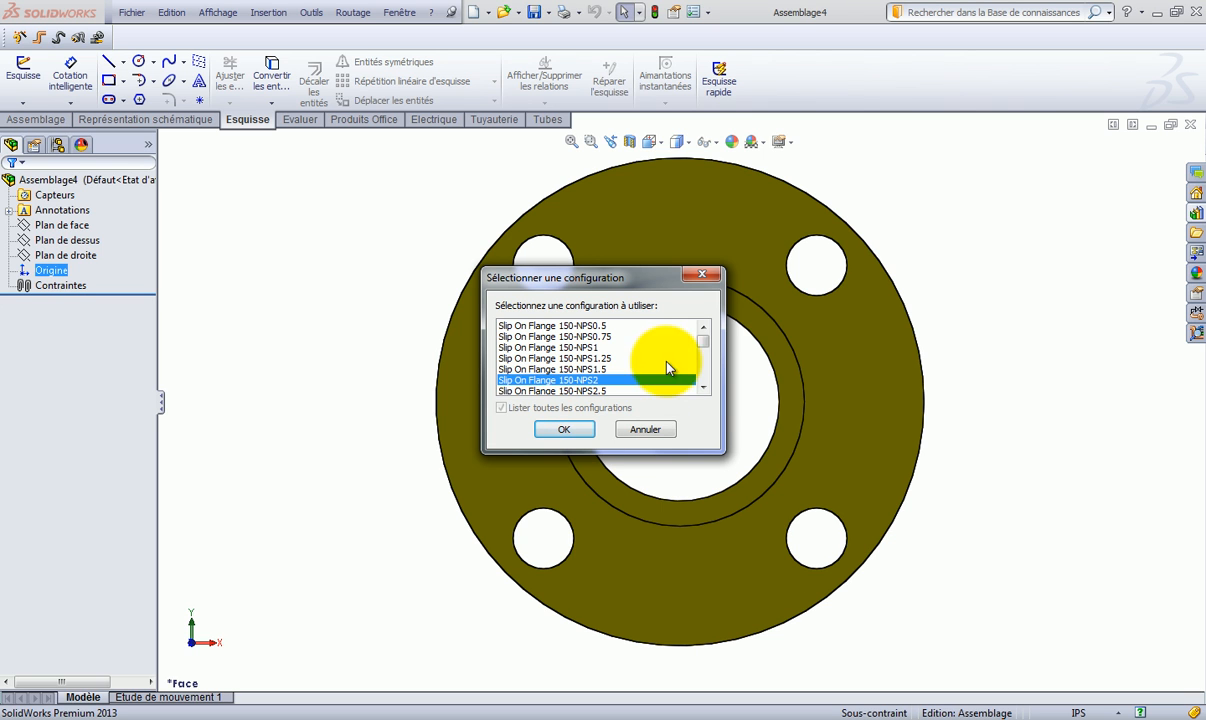
{"action": "left_click_drag", "start_coordinate": [706, 390], "coordinate": [706, 390]}
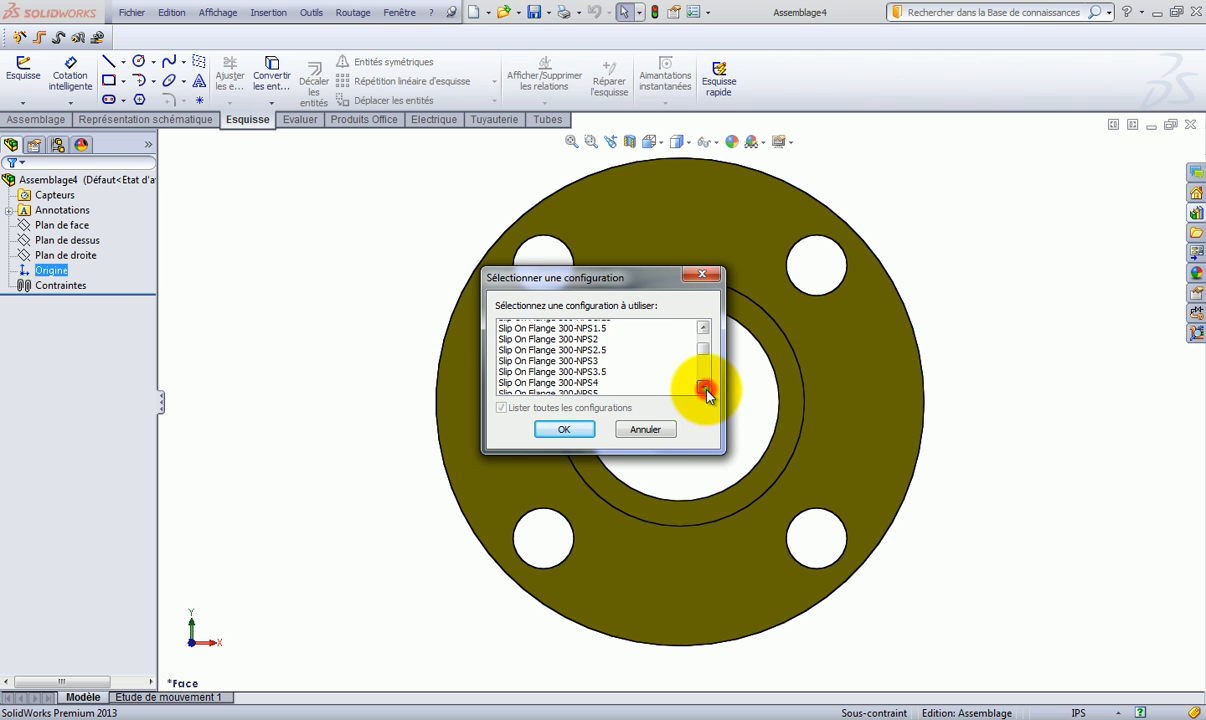
{"action": "left_click", "coordinate": [597, 380]}
{"action": "left_click", "coordinate": [585, 430]}
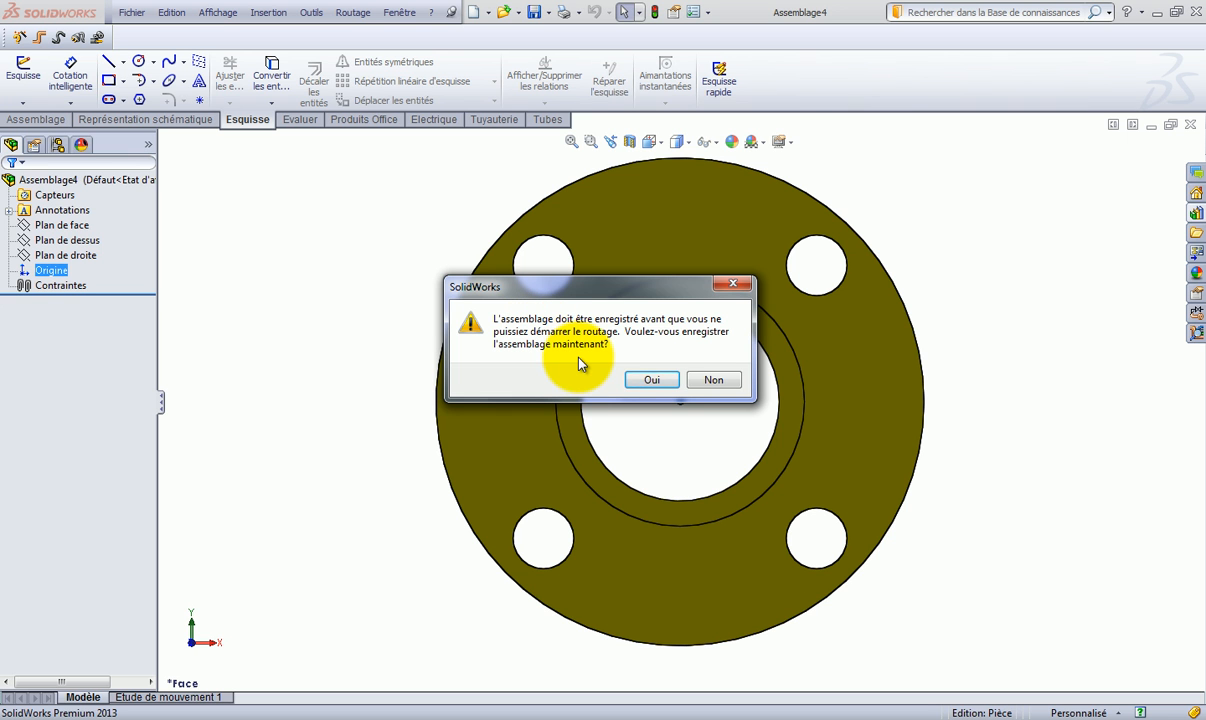
Save the assembly as "test1 tuyauterie" with its modified components, and cancel saving a copy of the slip on weld flange
{"action": "left_click", "coordinate": [652, 380]}
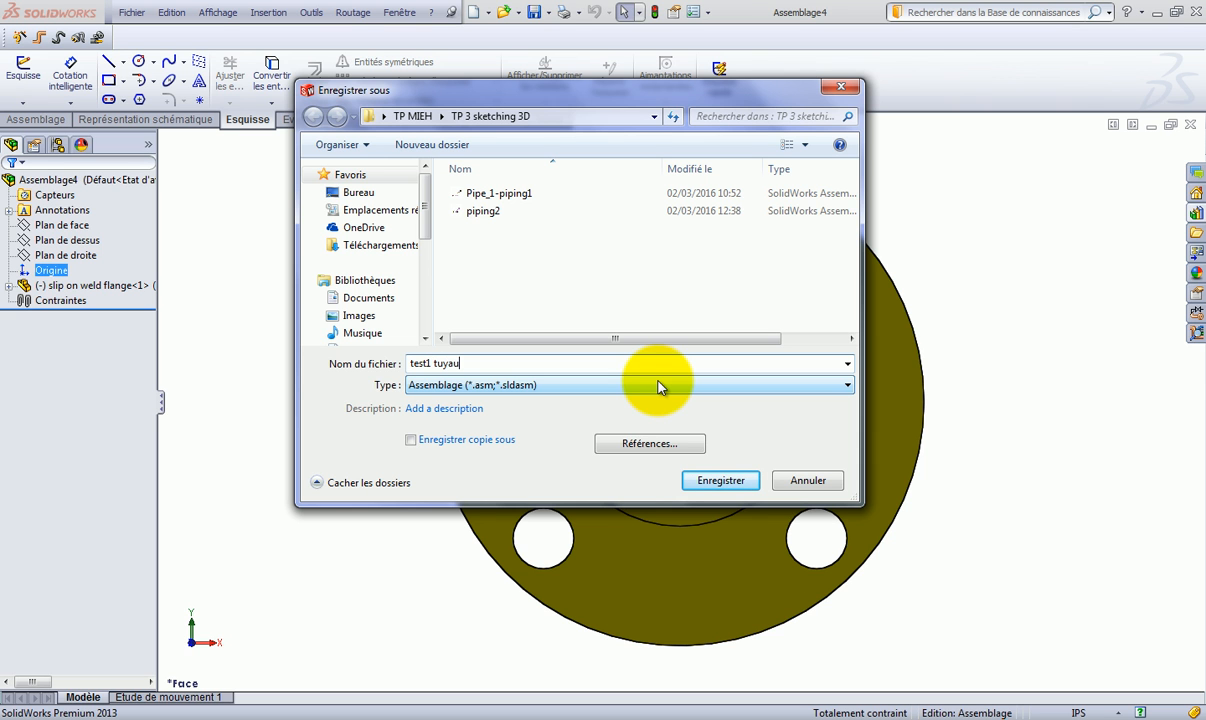
{"action": "left_click", "coordinate": [722, 480]}
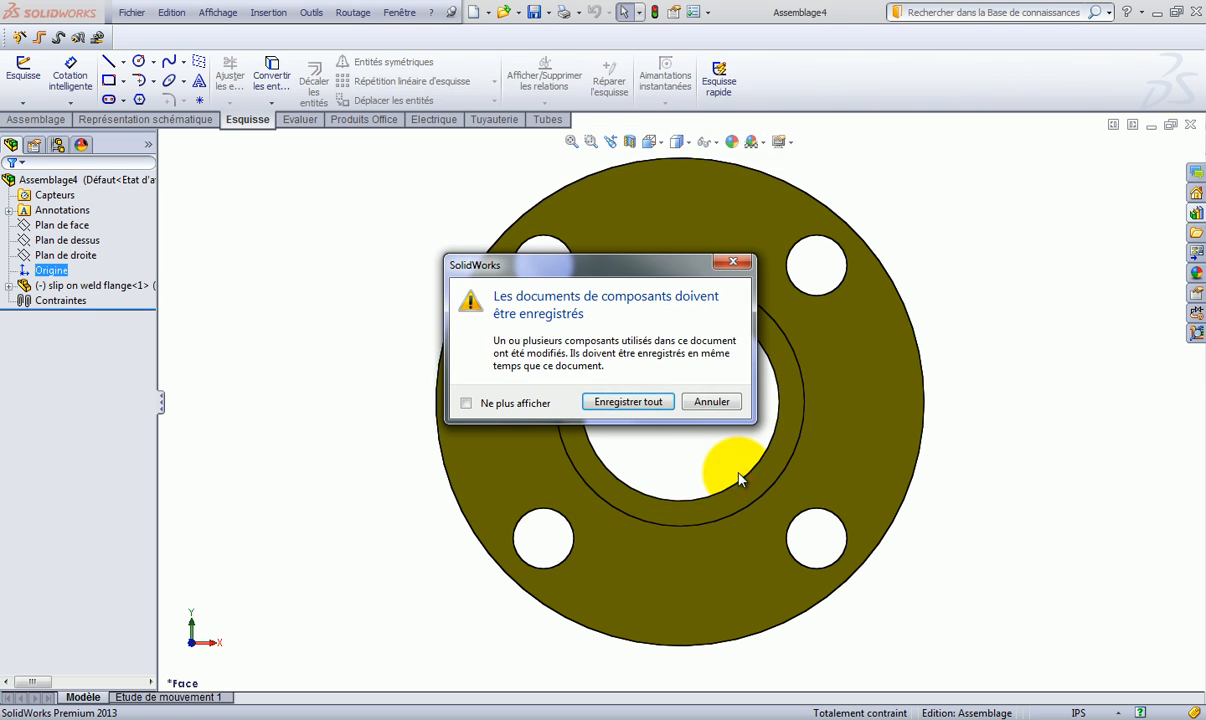
{"action": "left_click", "coordinate": [628, 401]}
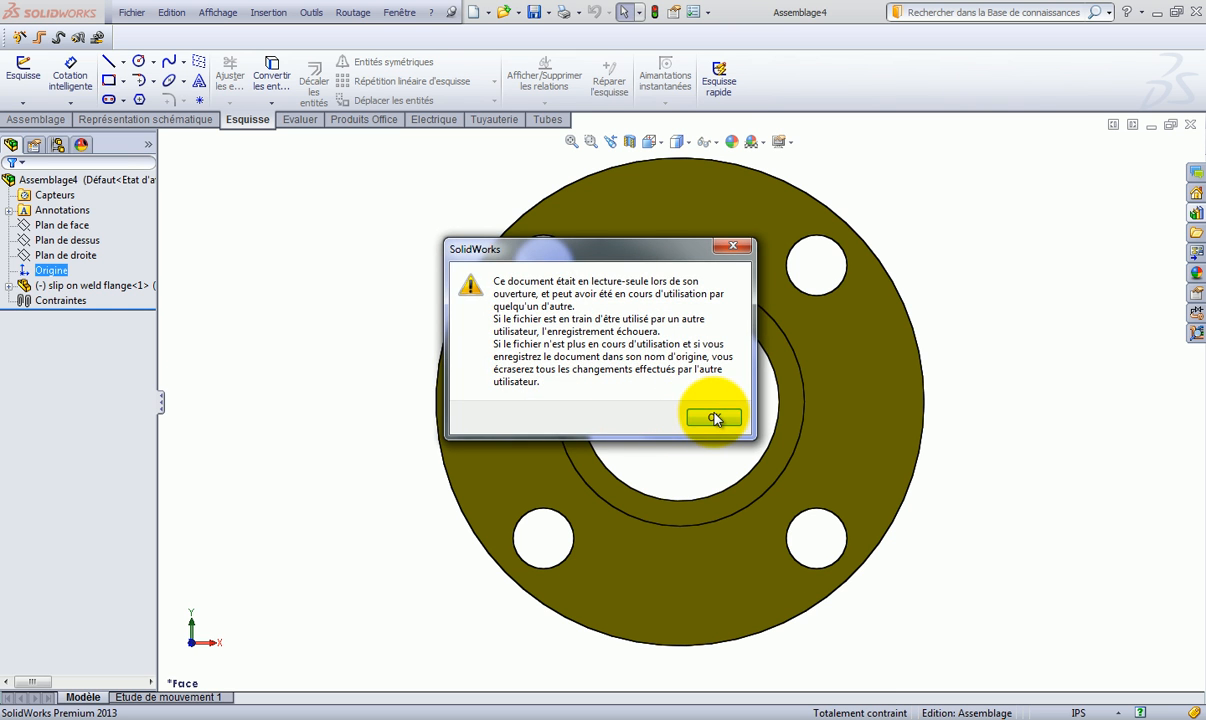
{"action": "left_click", "coordinate": [708, 417]}
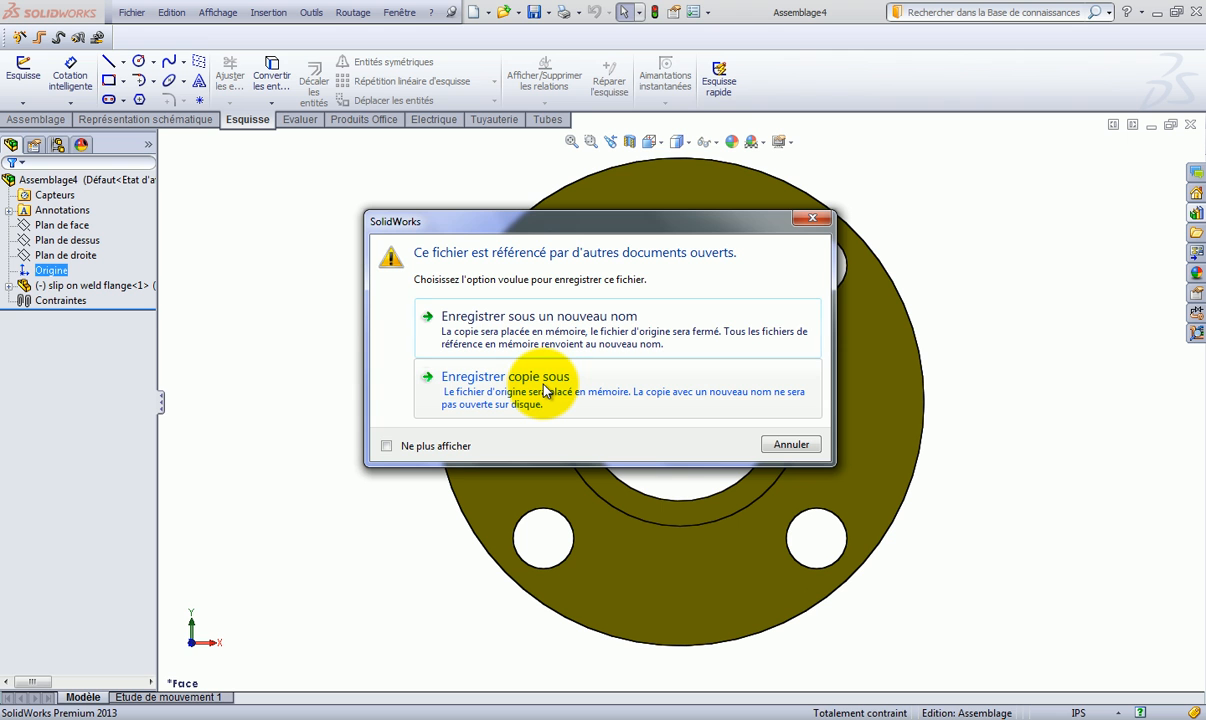
{"action": "left_click", "coordinate": [545, 388]}
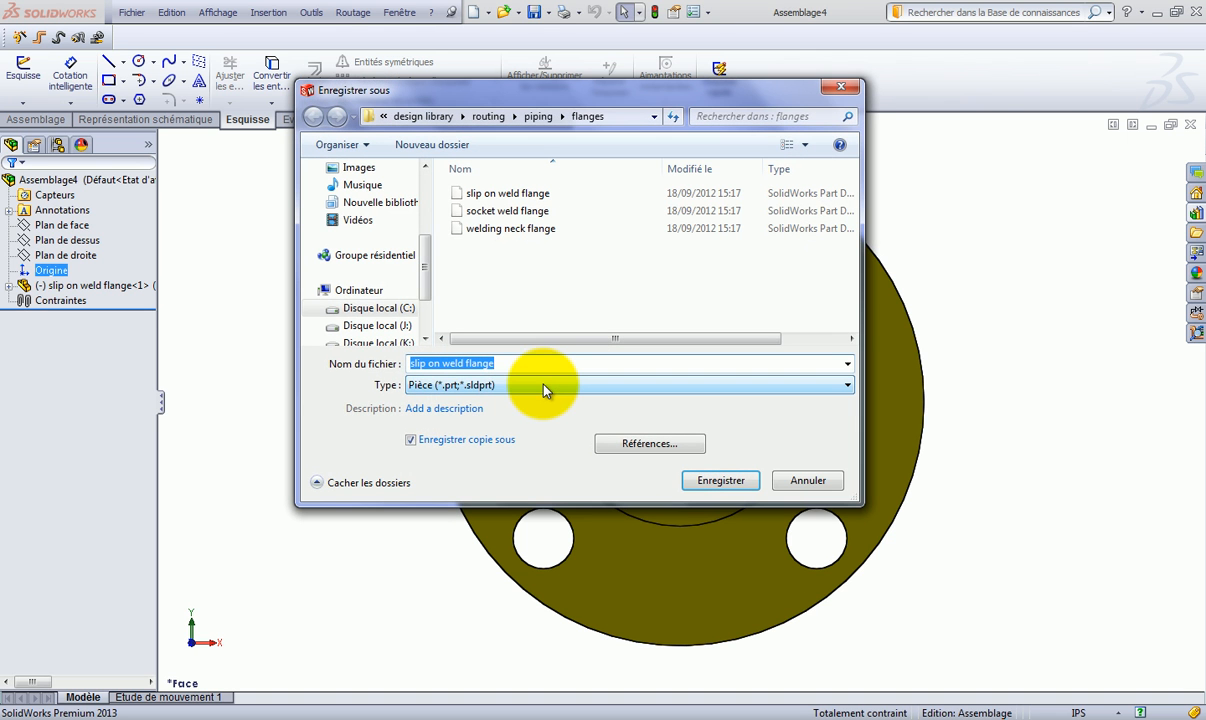
{"action": "left_click", "coordinate": [808, 480]}
{"action": "scroll", "coordinate": [820, 460], "scroll_direction": "down", "scroll_amount": 3}
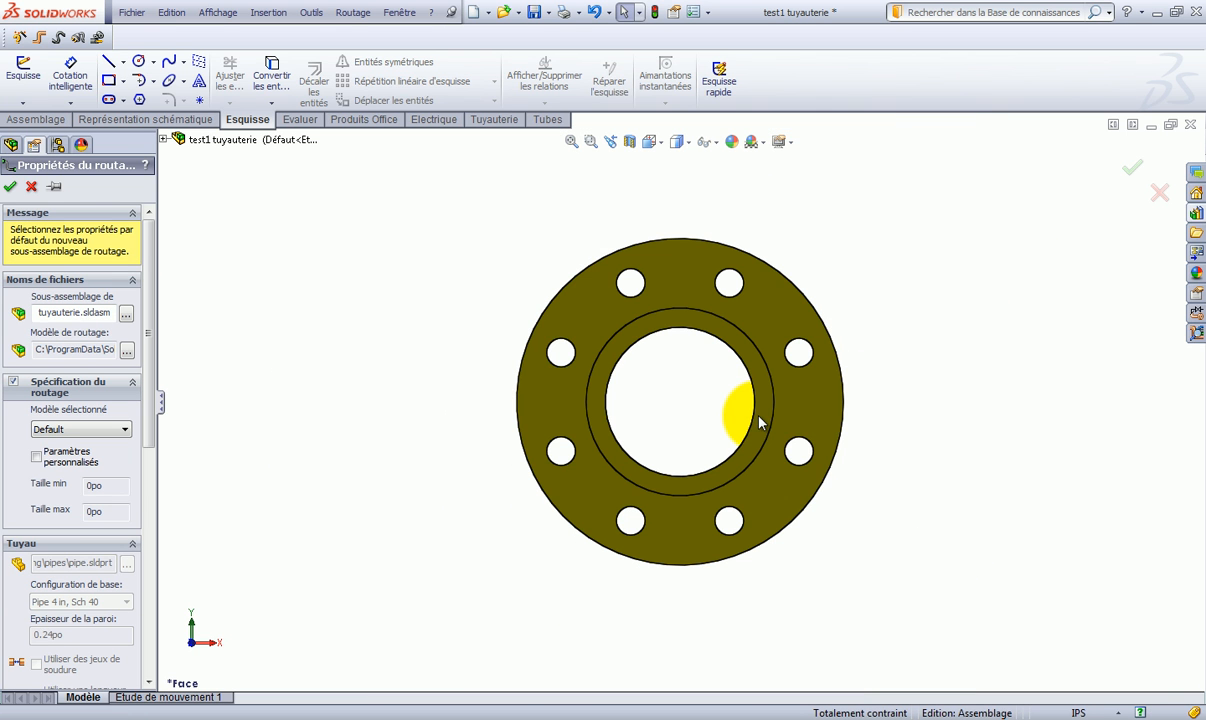
{"action": "middle_click_drag", "start_coordinate": [904, 291], "coordinate": [845, 367]}
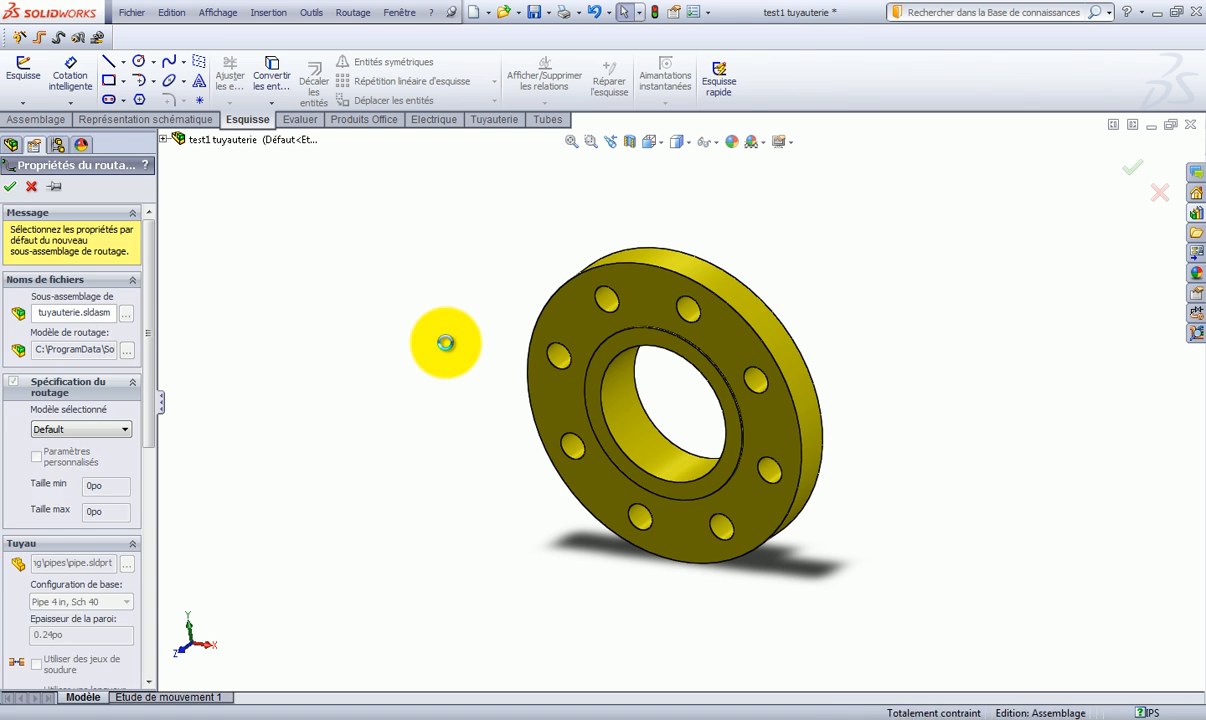
Lengthen the pipe stub behind the flange so its free end lies about 15.18 in from the origin along Z
{"action": "scroll", "coordinate": [446, 349], "scroll_direction": "up", "scroll_amount": 5}
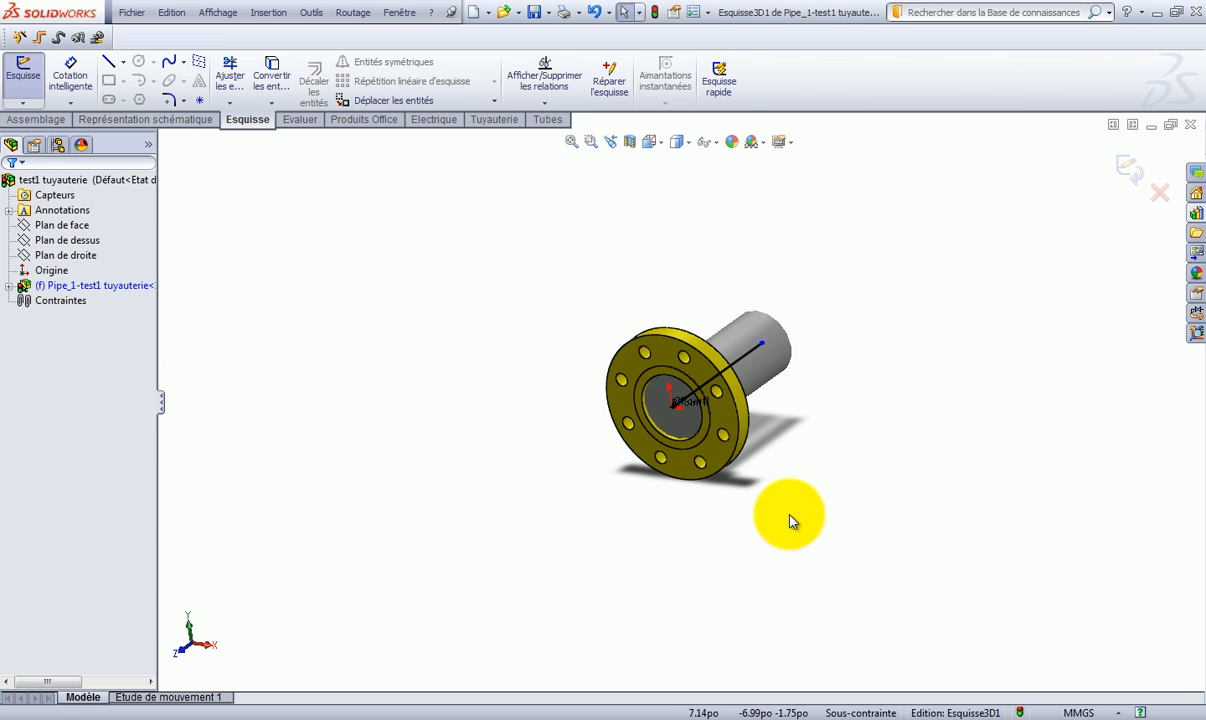
{"action": "scroll", "coordinate": [758, 347], "scroll_direction": "down", "scroll_amount": 5}
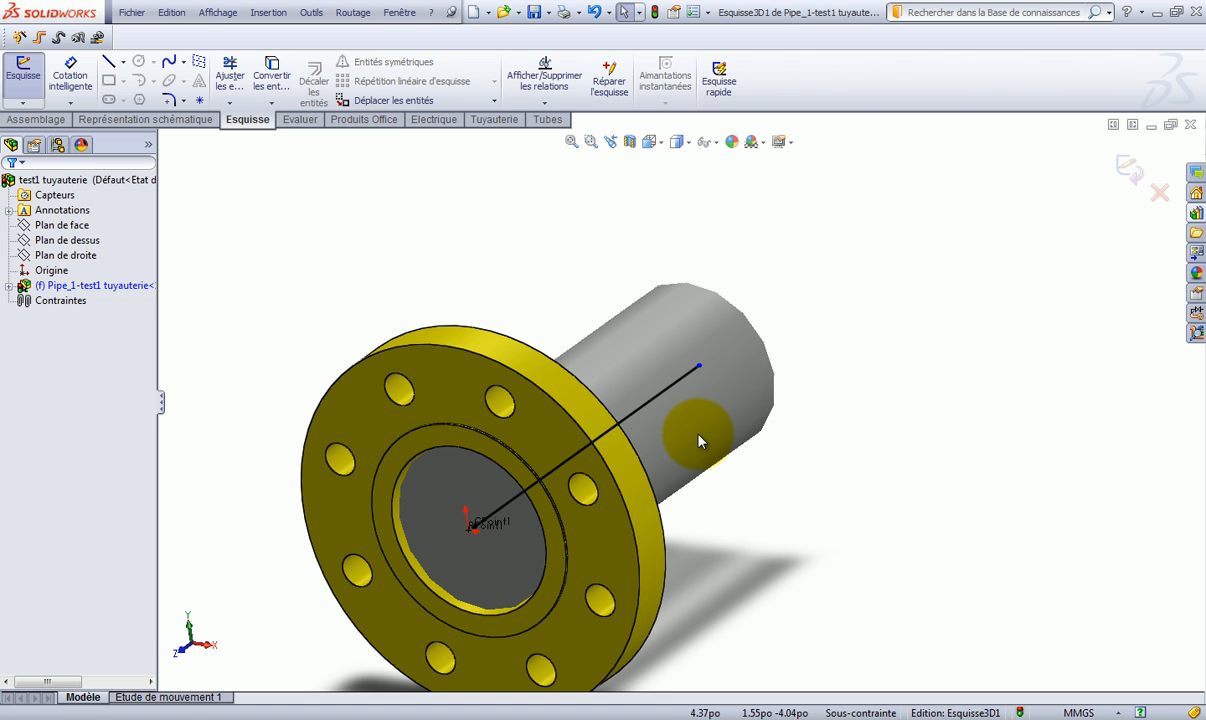
{"action": "mouse_move", "coordinate": [697, 376]}
{"action": "left_mouse_down"}
{"action": "mouse_move", "coordinate": [802, 277]}
{"action": "mouse_move", "coordinate": [883, 409]}
{"action": "left_mouse_up"}
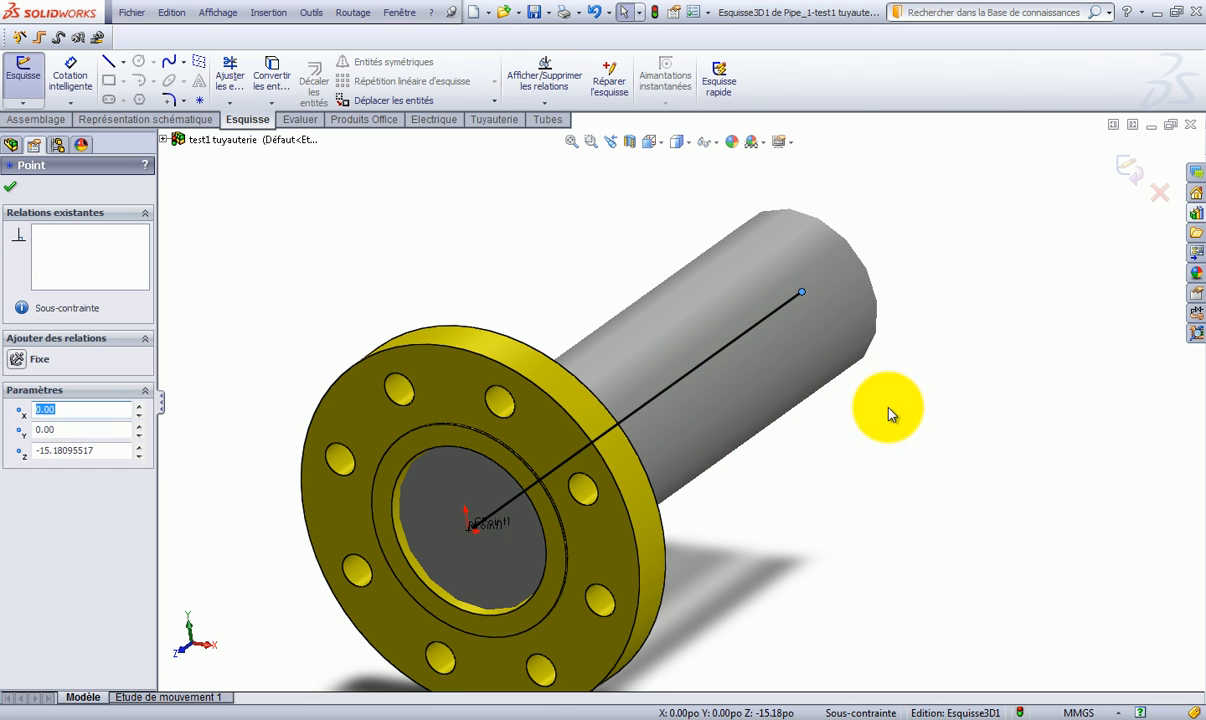
{"action": "left_click", "coordinate": [883, 409]}
{"action": "key", "text": "z"}
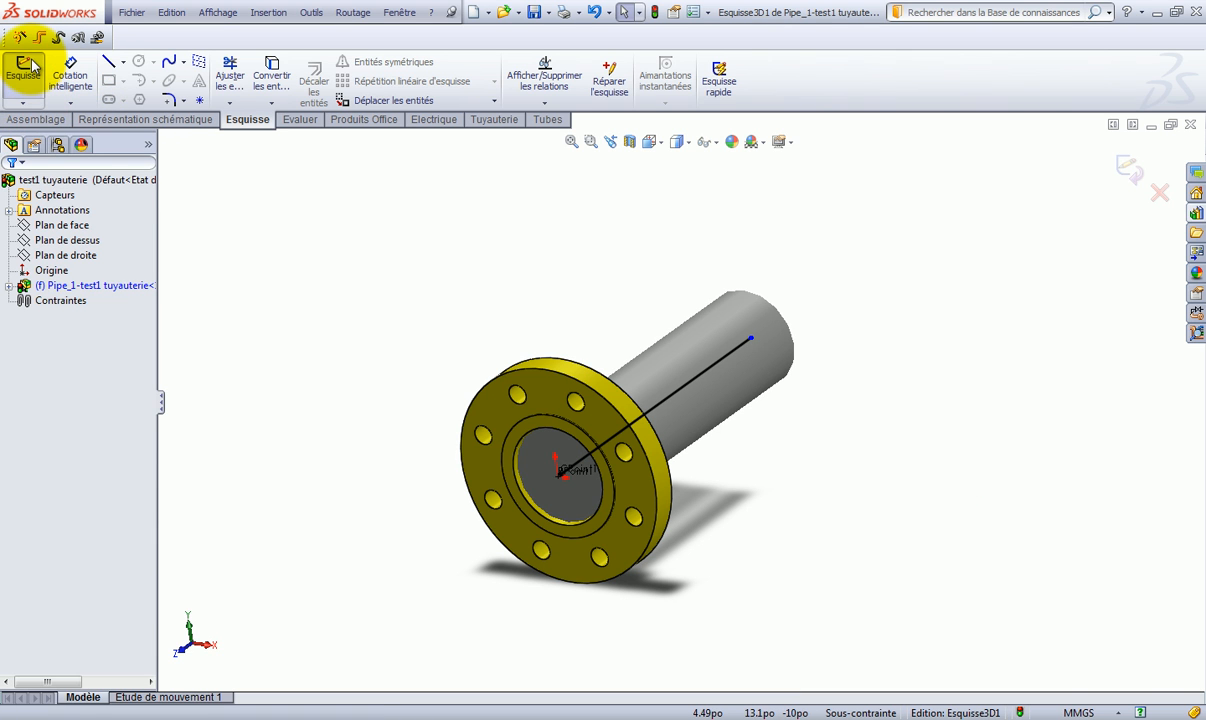
Draw two route lines from the stub's free end, about 13.9 in straight along X and about 25.8 in upward along Y
{"action": "left_click", "coordinate": [24, 104]}
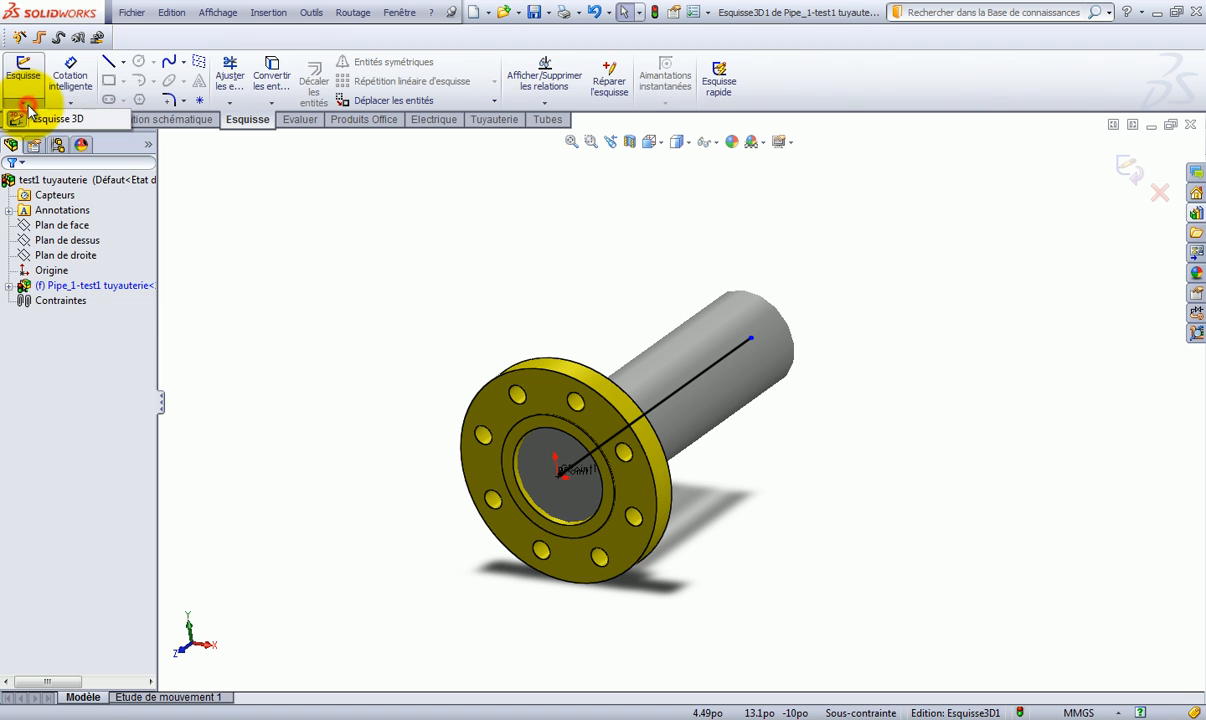
{"action": "left_click", "coordinate": [110, 62]}
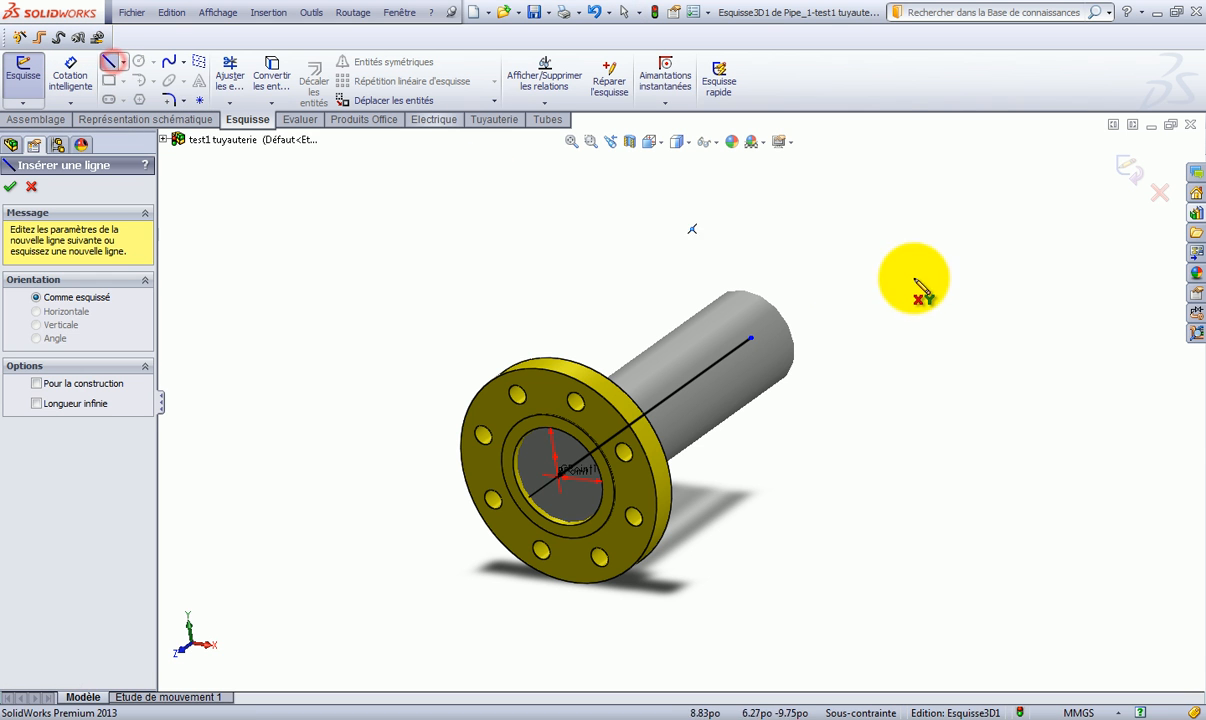
{"action": "left_click", "coordinate": [755, 342]}
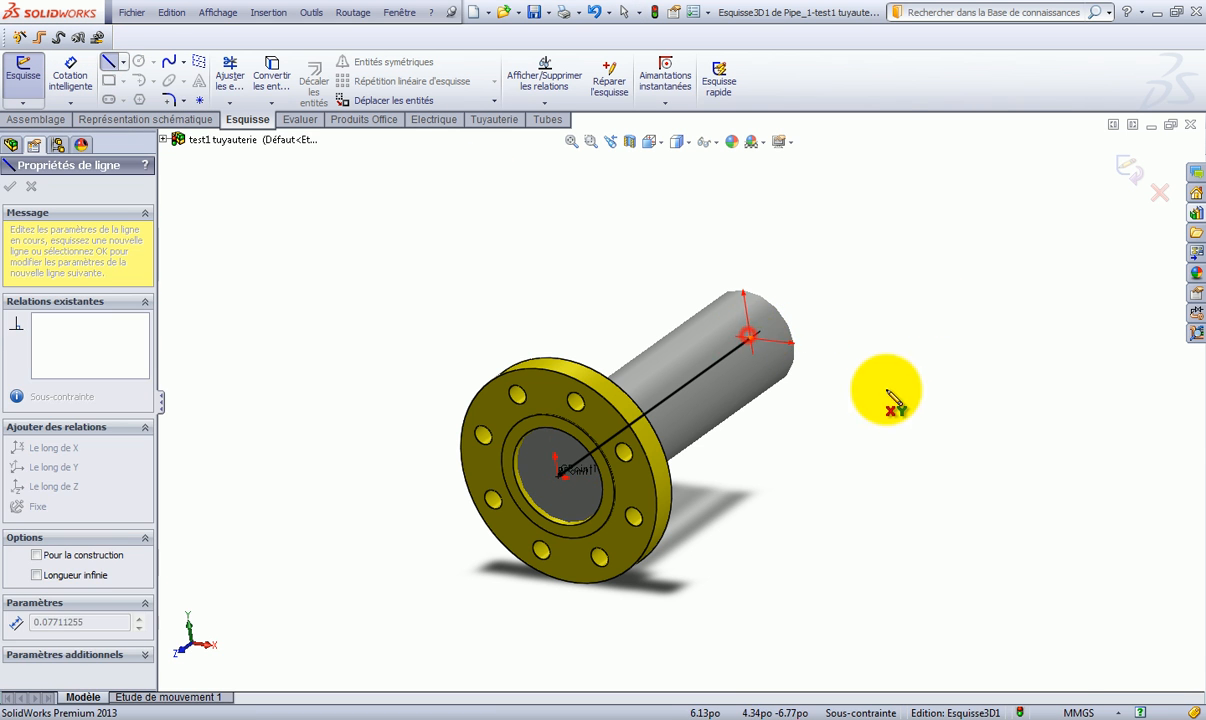
{"action": "left_click", "coordinate": [1138, 387]}
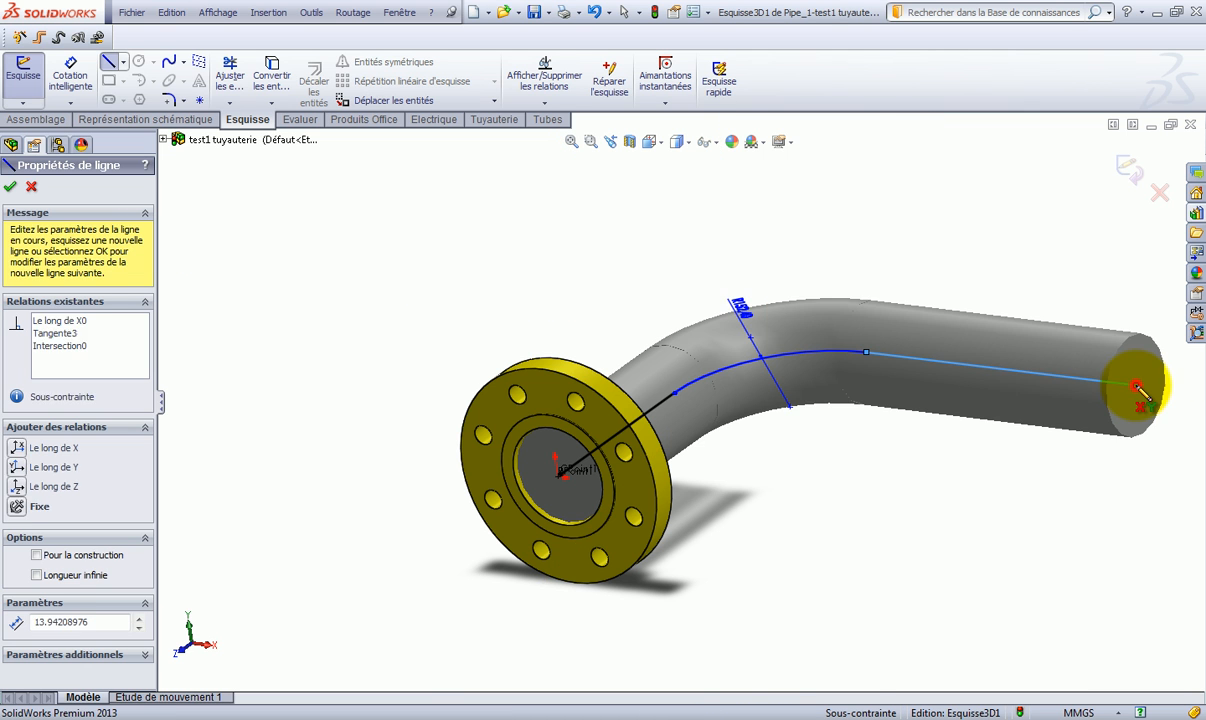
{"action": "scroll", "coordinate": [1026, 422], "scroll_direction": "up", "scroll_amount": 5}
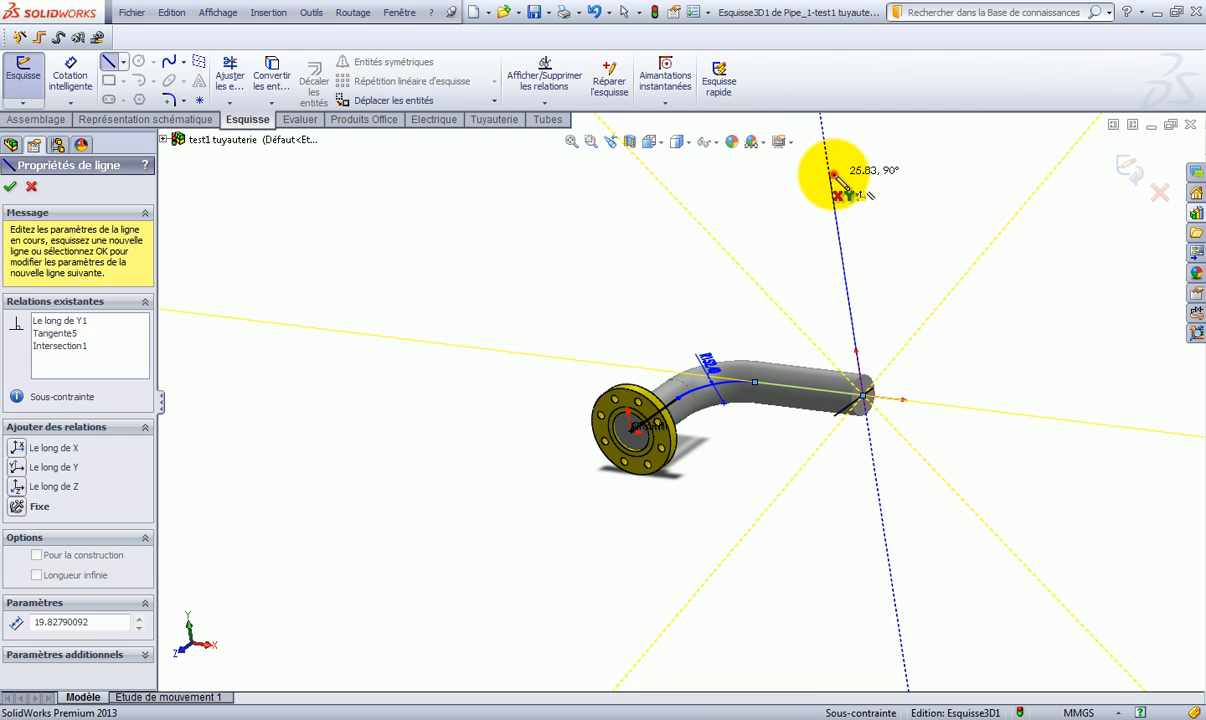
{"action": "left_click", "coordinate": [834, 174]}
Continue the route from the top of the vertical pipe in the YZ plane with a straight run of about 40.1 in along Z
{"action": "middle_click_drag", "start_coordinate": [866, 195], "coordinate": [974, 268]}
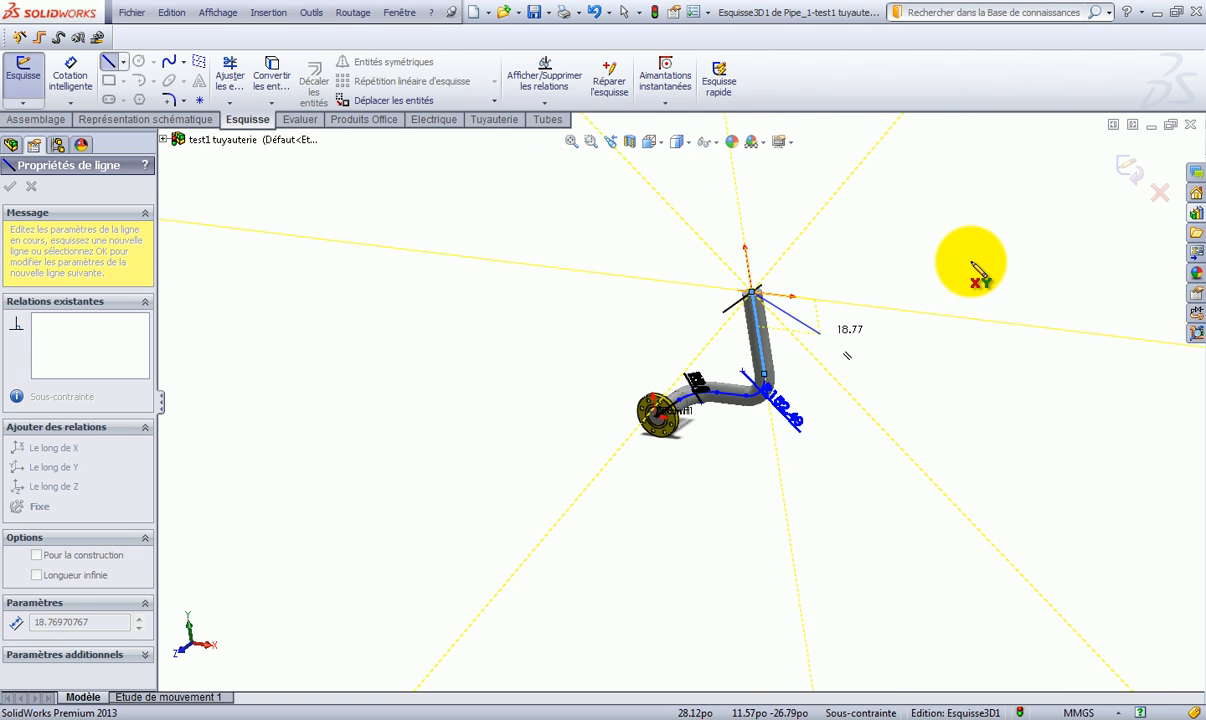
{"action": "scroll", "coordinate": [735, 395], "scroll_direction": "down", "scroll_amount": 5}
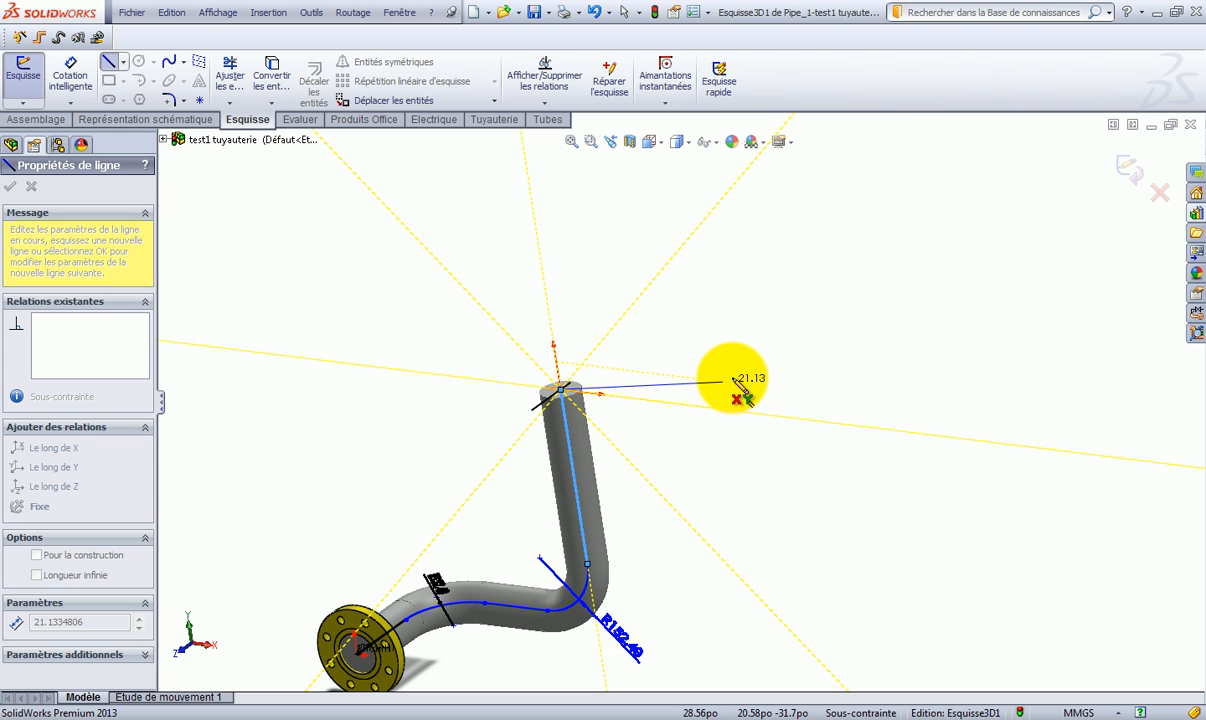
{"action": "key", "text": "Tab"}
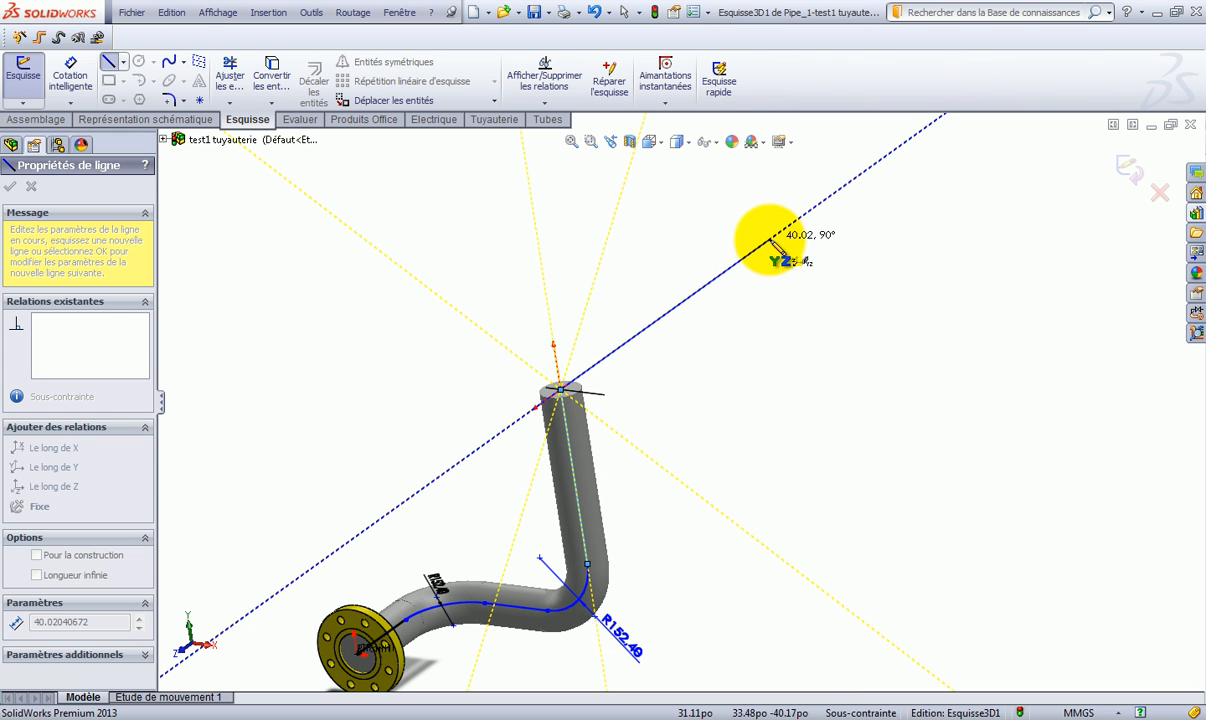
{"action": "left_click", "coordinate": [803, 217]}
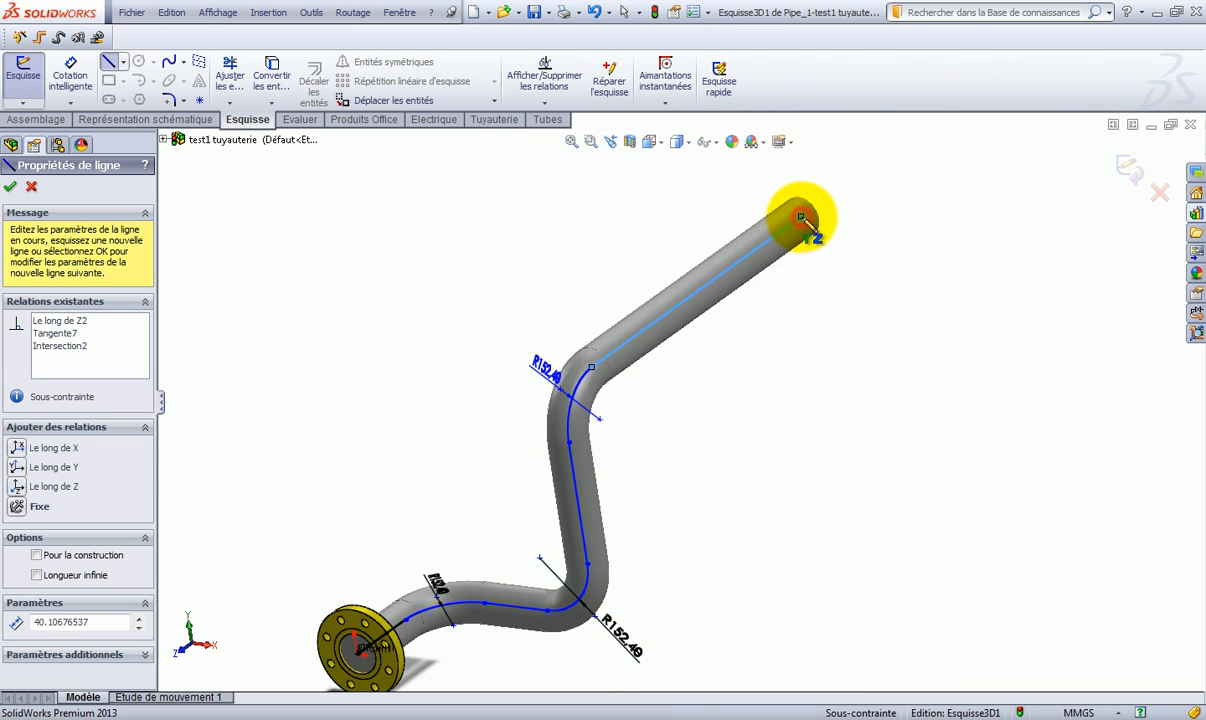
{"action": "key", "text": "Escape"}
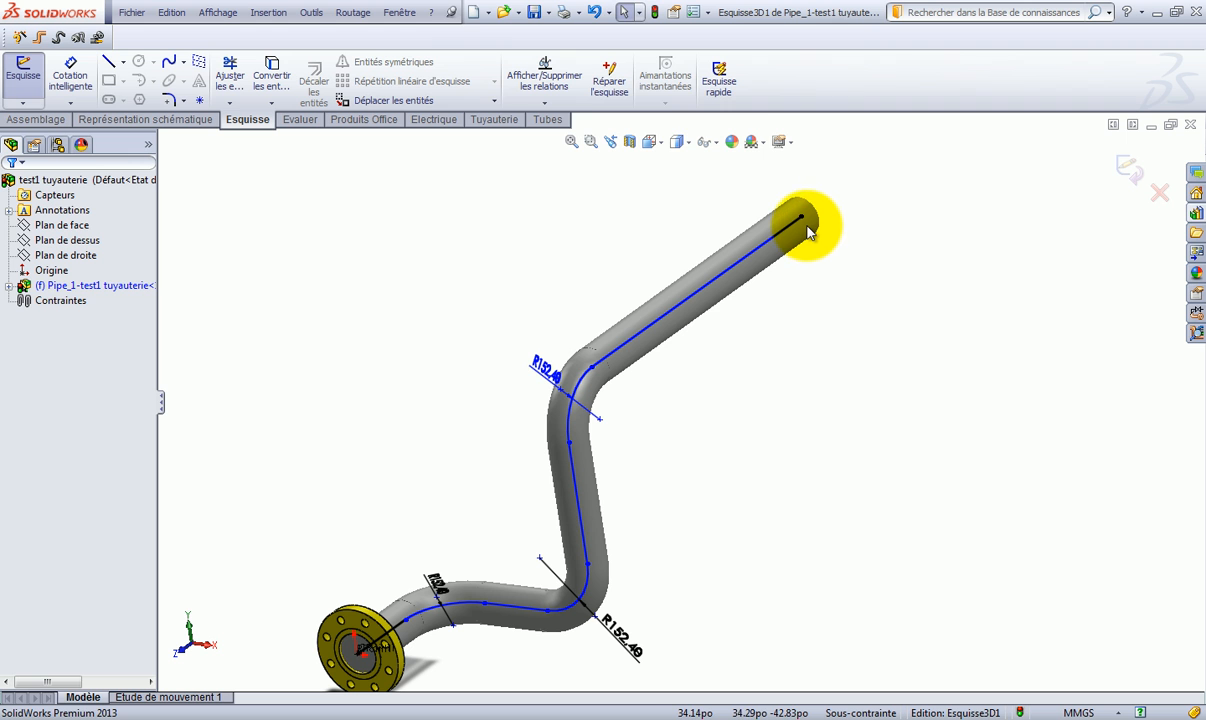
Examine the finished route in the Pipe_1-piping1 document, and return to the test1 tuyauterie assembly
{"action": "left_click", "coordinate": [401, 12]}
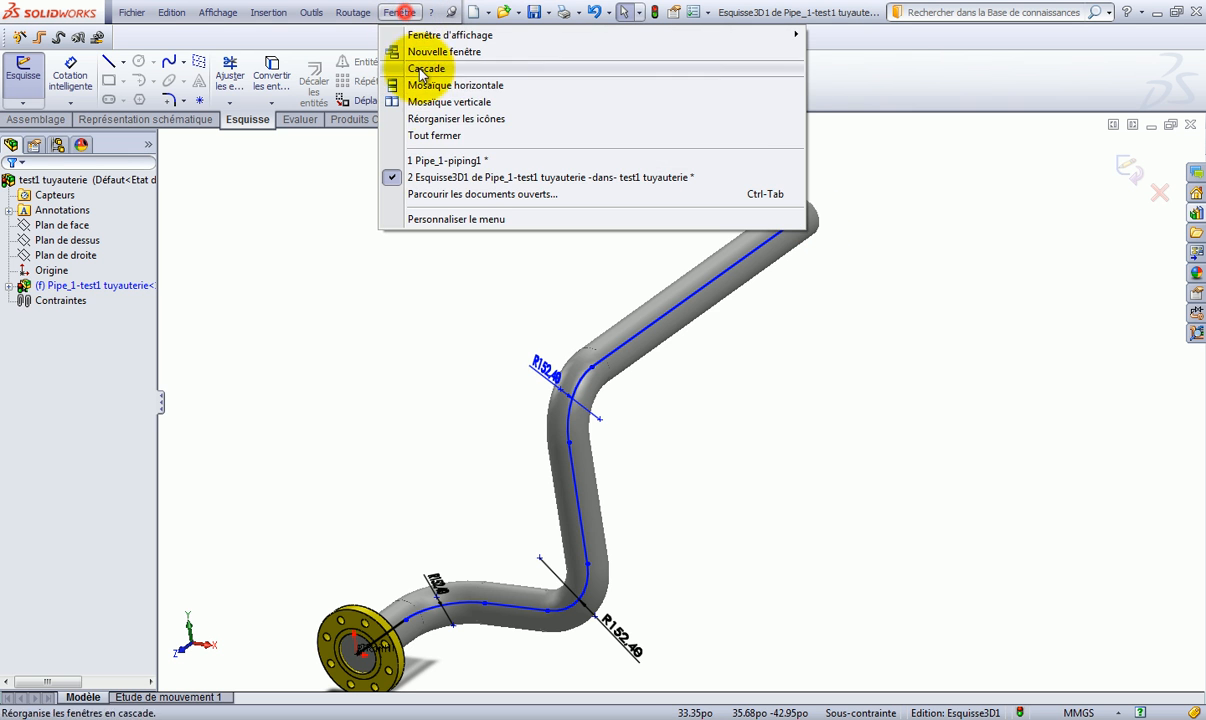
{"action": "left_click", "coordinate": [455, 161]}
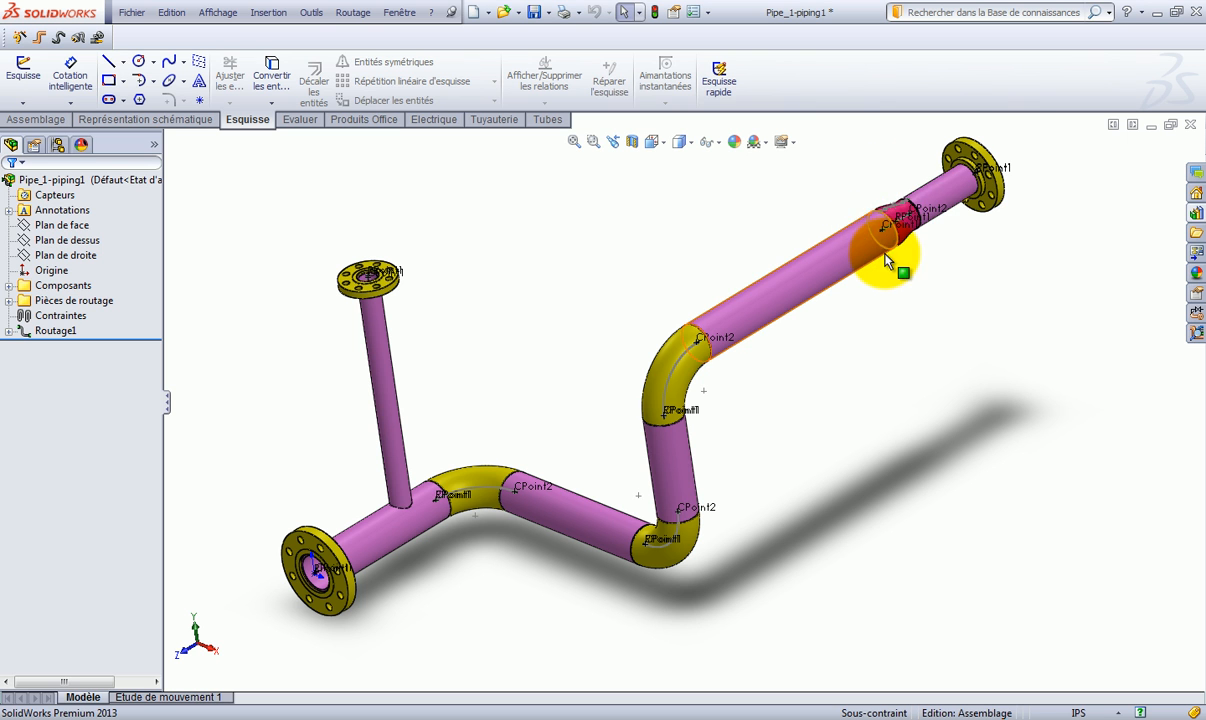
{"action": "left_click", "coordinate": [399, 12]}
{"action": "left_click", "coordinate": [432, 179]}
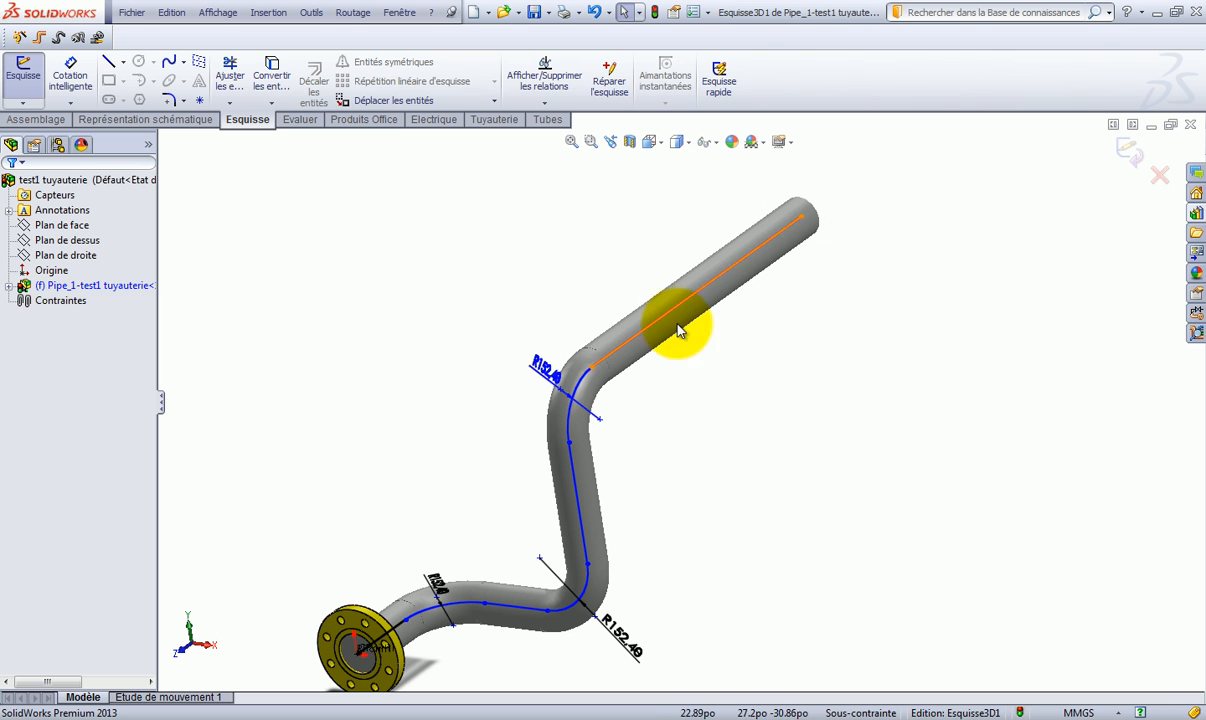
Place a concentric reducer from the reducers library on the free end of the route
{"action": "left_click", "coordinate": [1197, 213]}
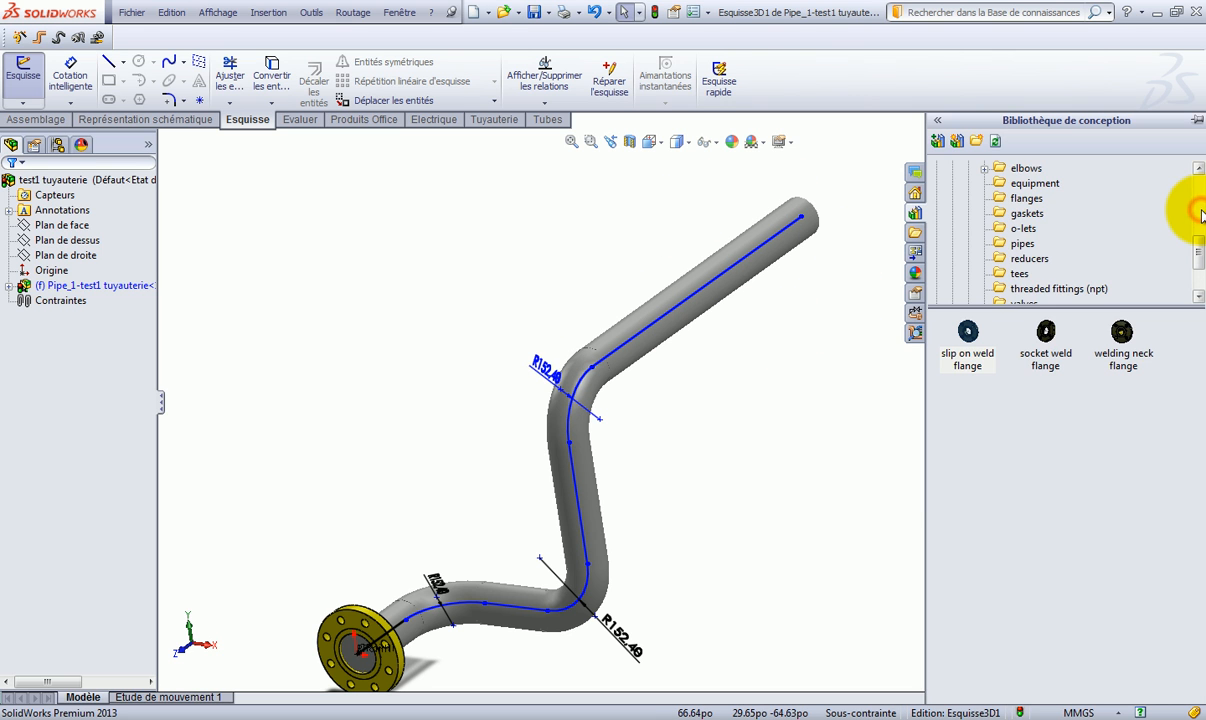
{"action": "left_click", "coordinate": [1026, 259]}
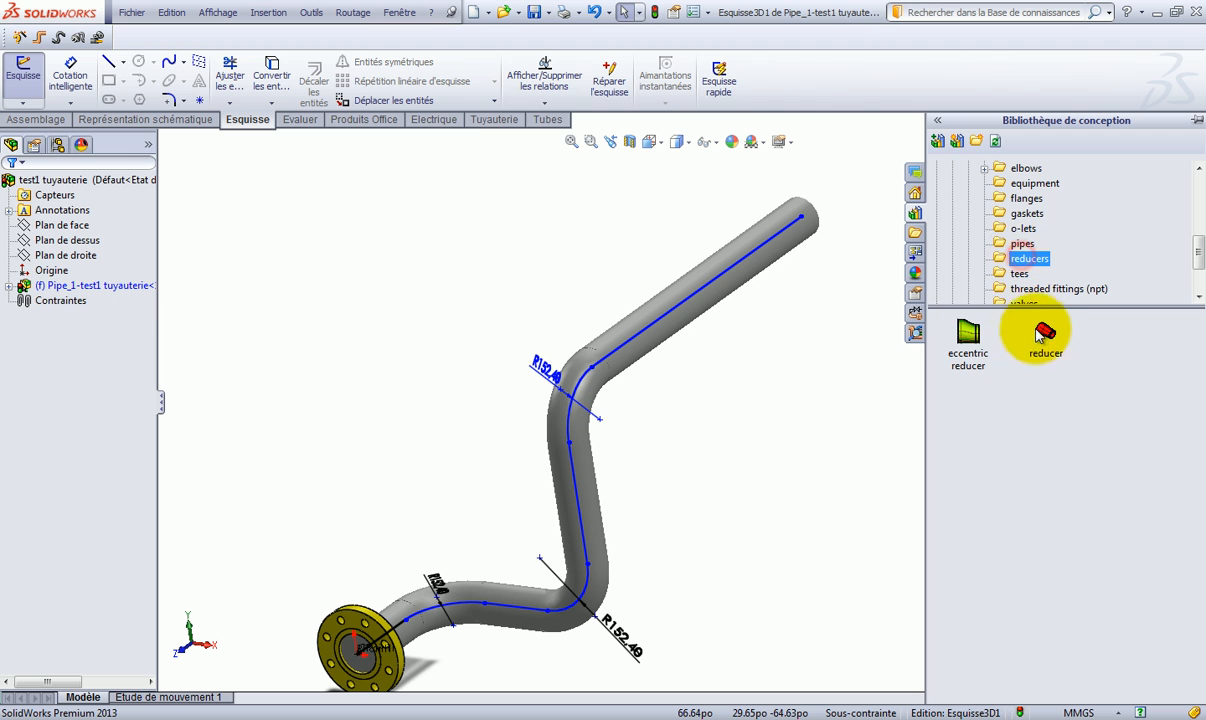
{"action": "mouse_move", "coordinate": [1051, 339]}
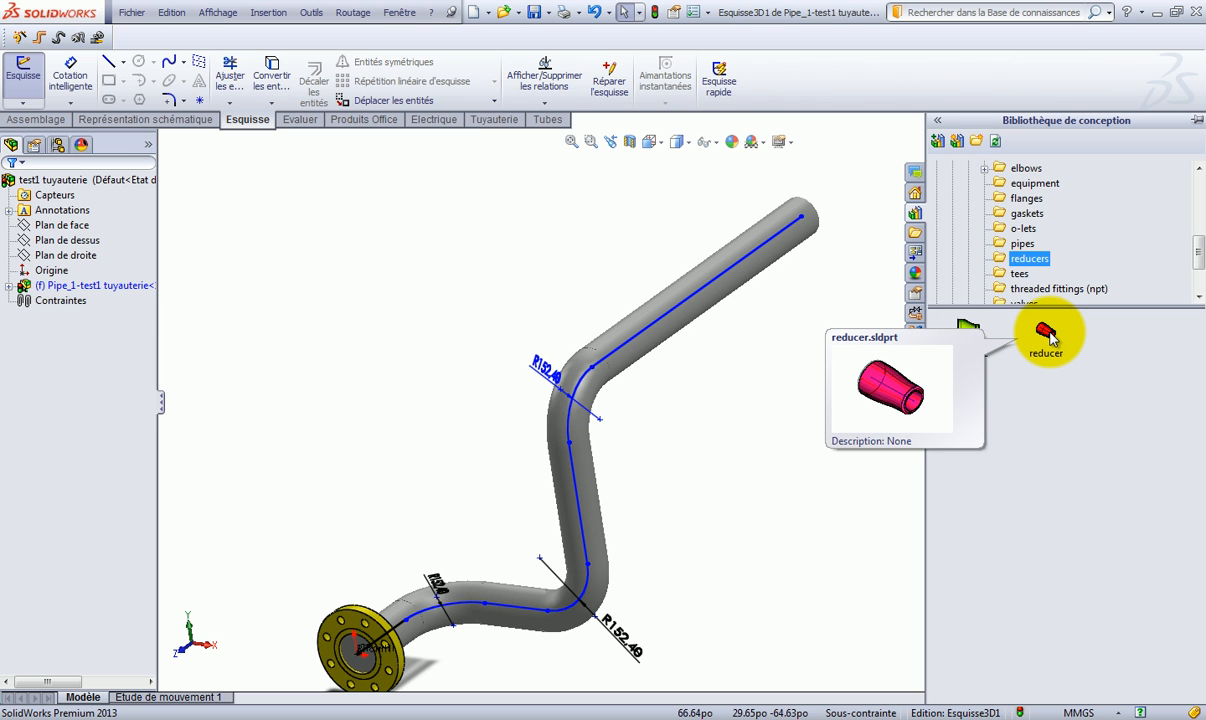
{"action": "left_click_drag", "start_coordinate": [1051, 339], "coordinate": [806, 222]}
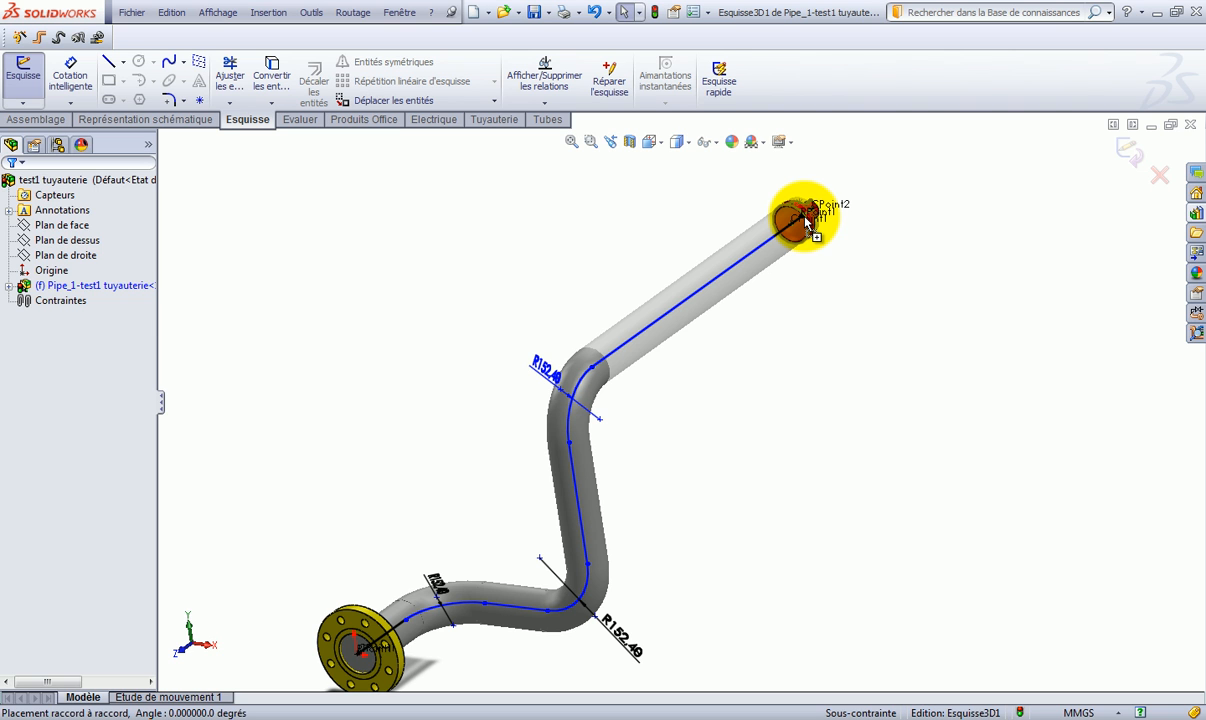
{"action": "left_click", "coordinate": [804, 216]}
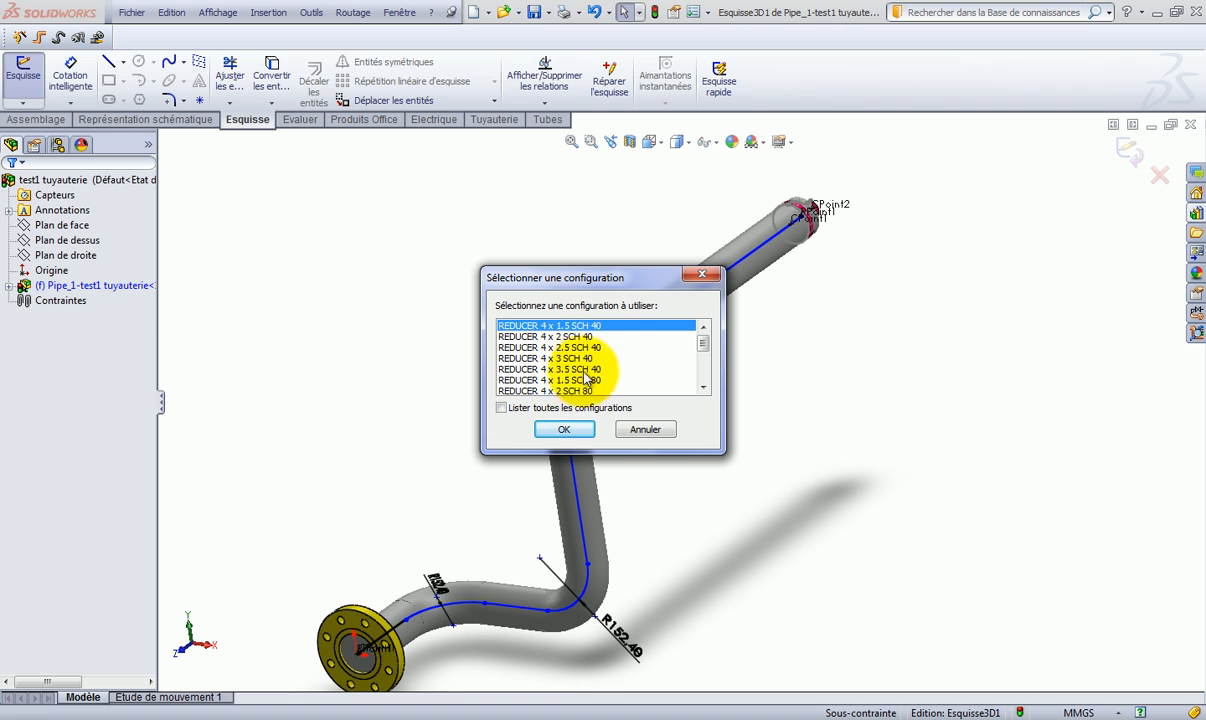
List all reducer configurations, insert the reducer as REDUCER 4 x 3 SCH 40, and add no further copies
{"action": "left_click", "coordinate": [530, 410]}
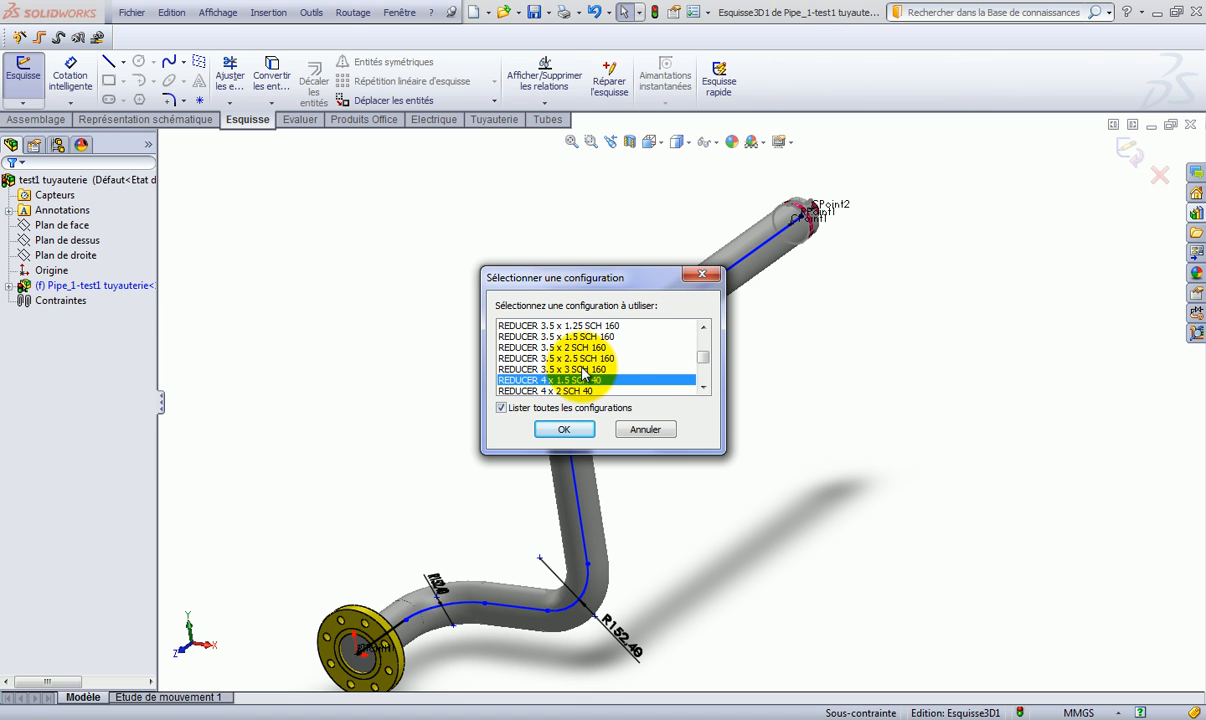
{"action": "left_click", "coordinate": [703, 387]}
{"action": "left_click", "coordinate": [703, 387]}
{"action": "left_click", "coordinate": [703, 387]}
{"action": "left_click", "coordinate": [703, 387]}
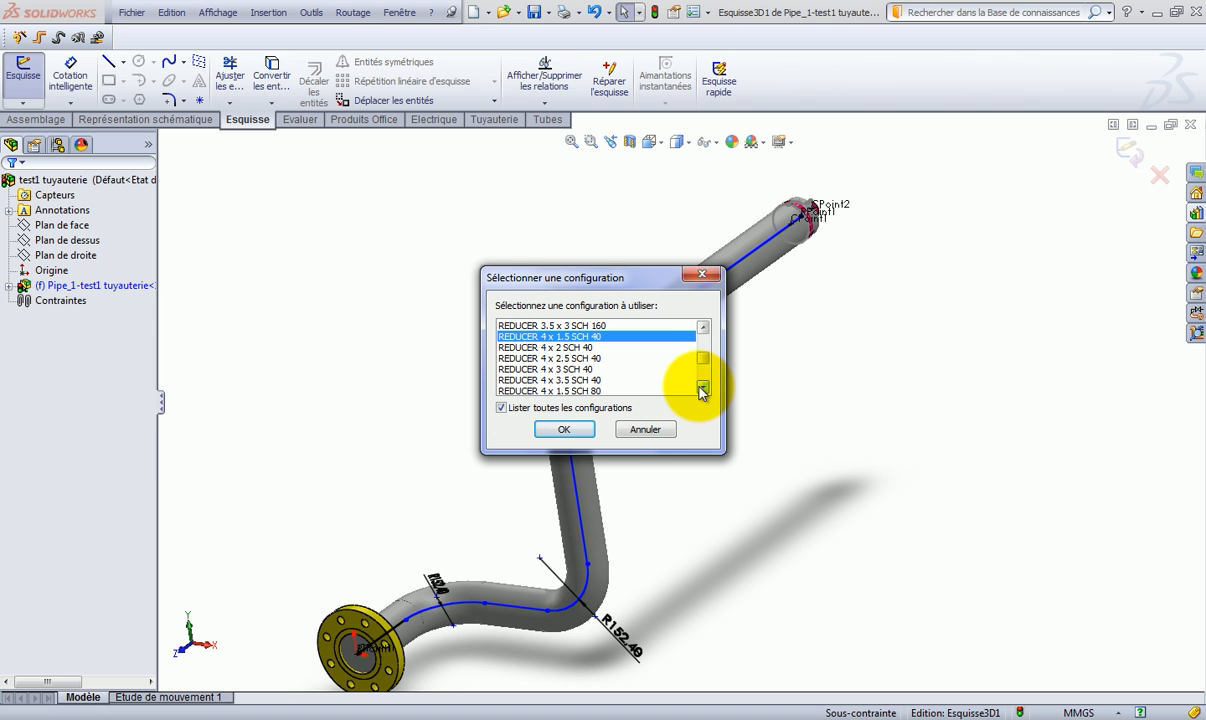
{"action": "left_click", "coordinate": [703, 387]}
{"action": "left_click", "coordinate": [703, 387]}
{"action": "left_click", "coordinate": [703, 387]}
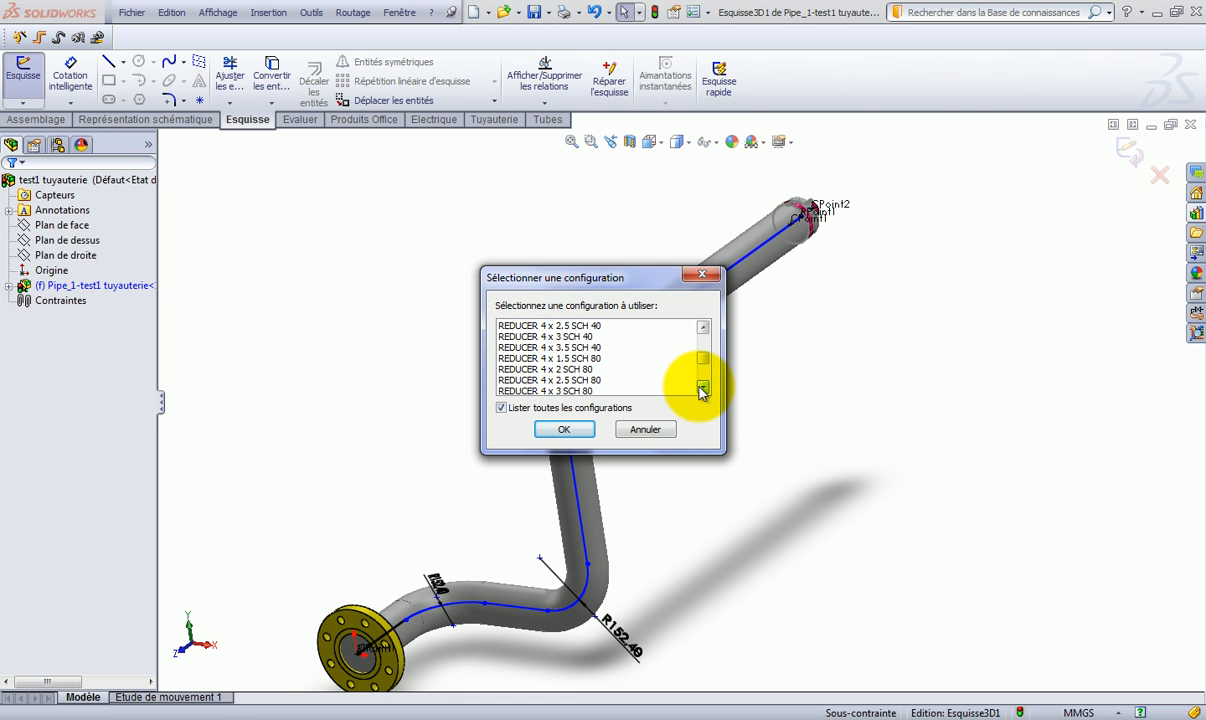
{"action": "left_click", "coordinate": [584, 346]}
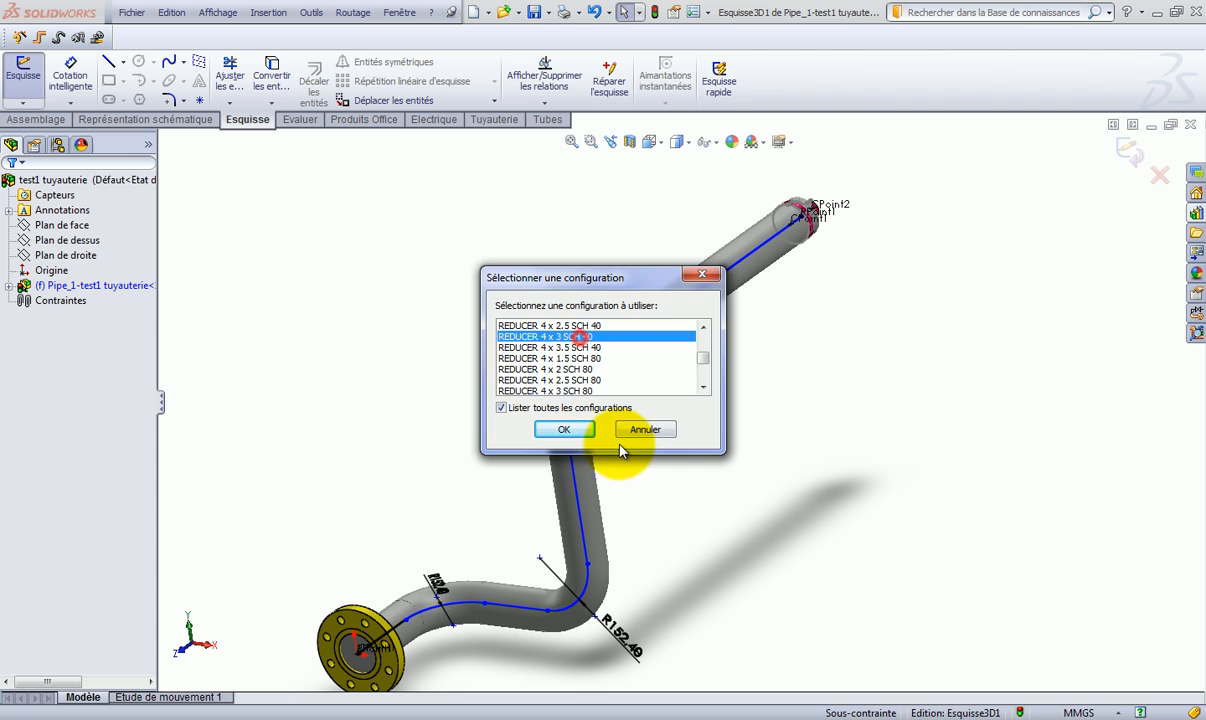
{"action": "left_click", "coordinate": [564, 429]}
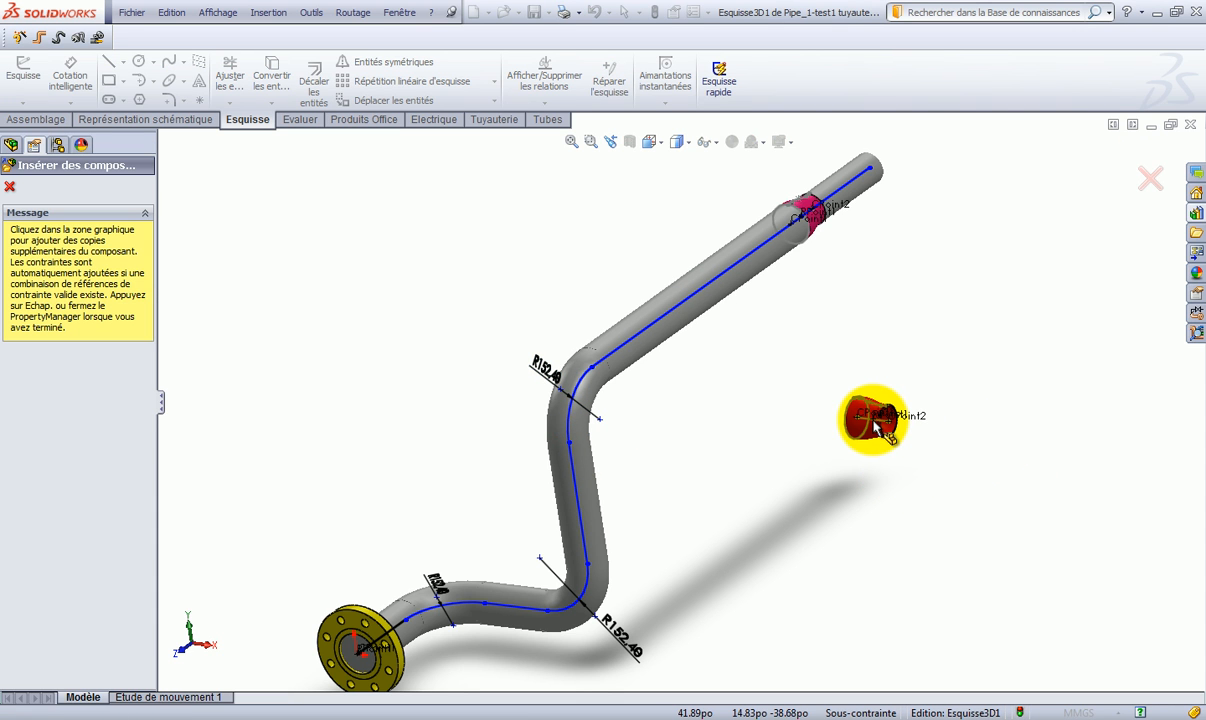
{"action": "key", "text": "Escape"}
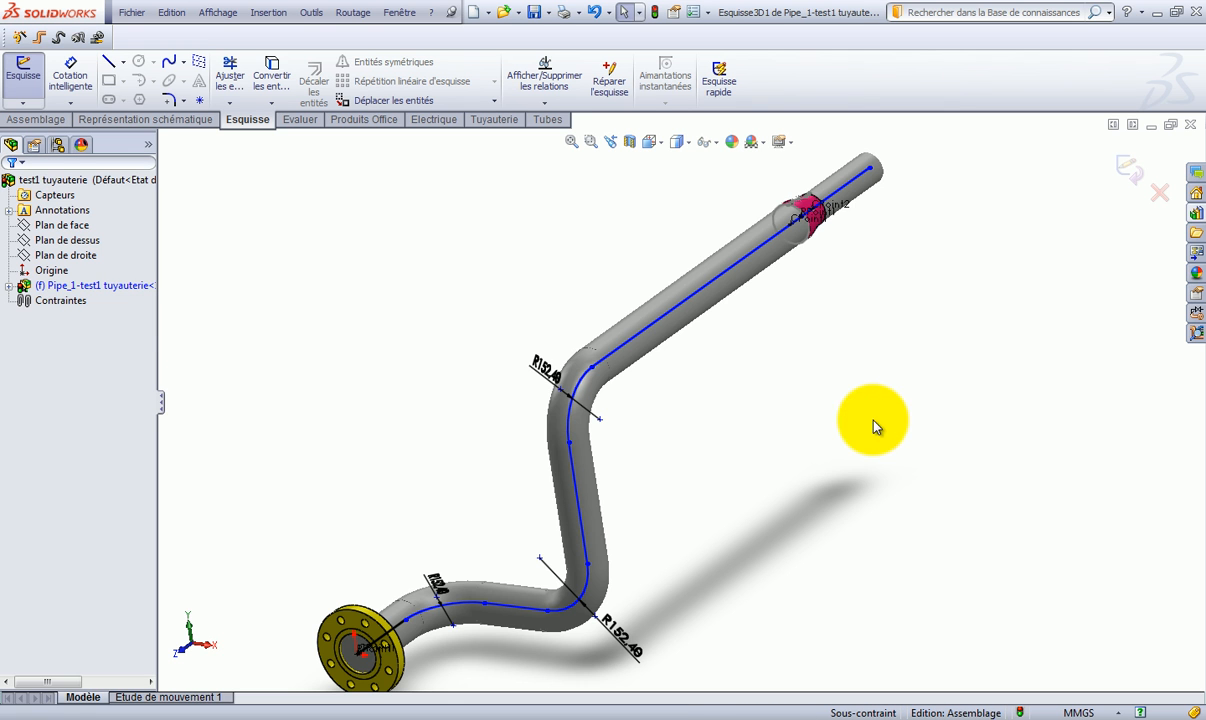
Place a slip on weld flange from the flanges library on the reduced pipe's free end, using configuration Slip On Flange 400-NPS3
{"action": "scroll", "coordinate": [856, 246], "scroll_direction": "up", "scroll_amount": 3}
{"action": "middle_click_drag", "start_coordinate": [813, 269], "coordinate": [802, 307]}
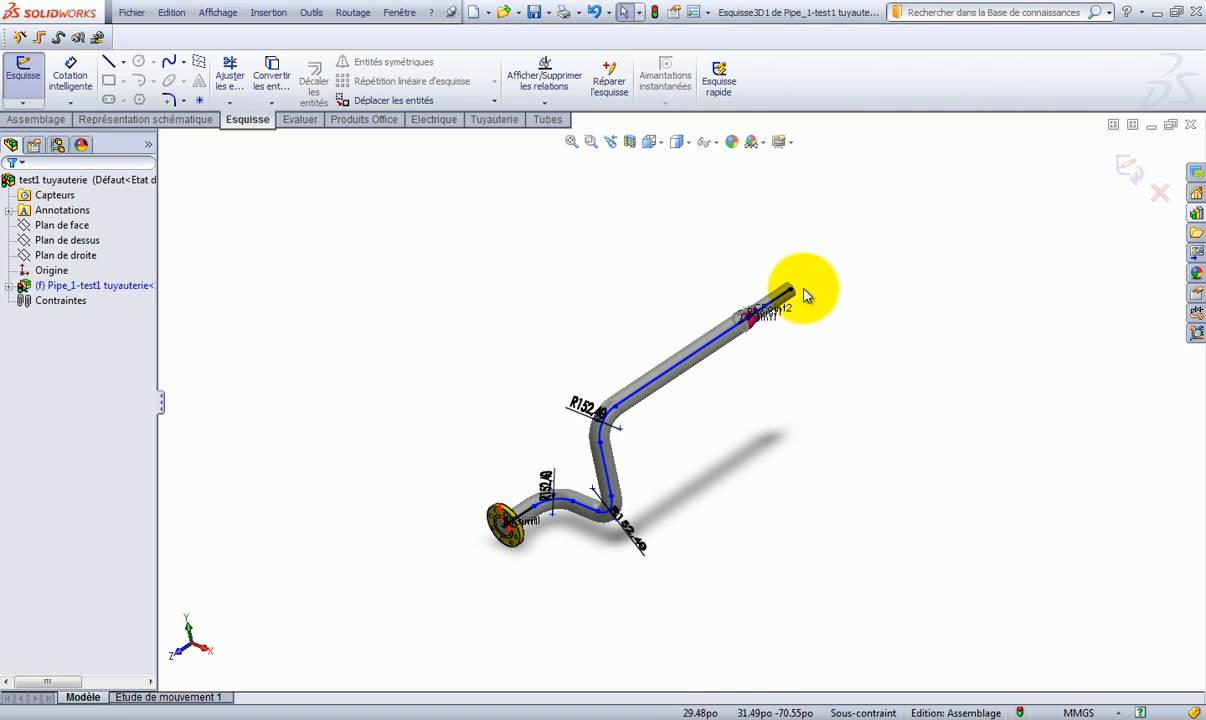
{"action": "left_click", "coordinate": [1196, 214]}
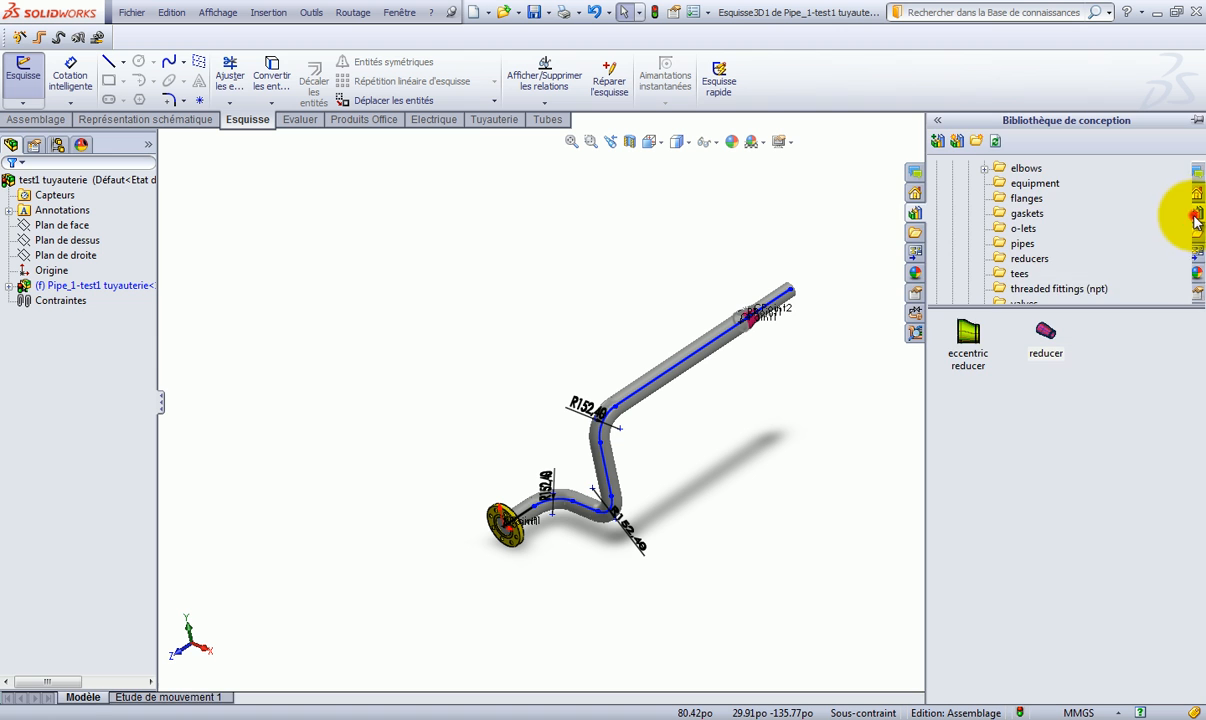
{"action": "left_click", "coordinate": [1030, 200]}
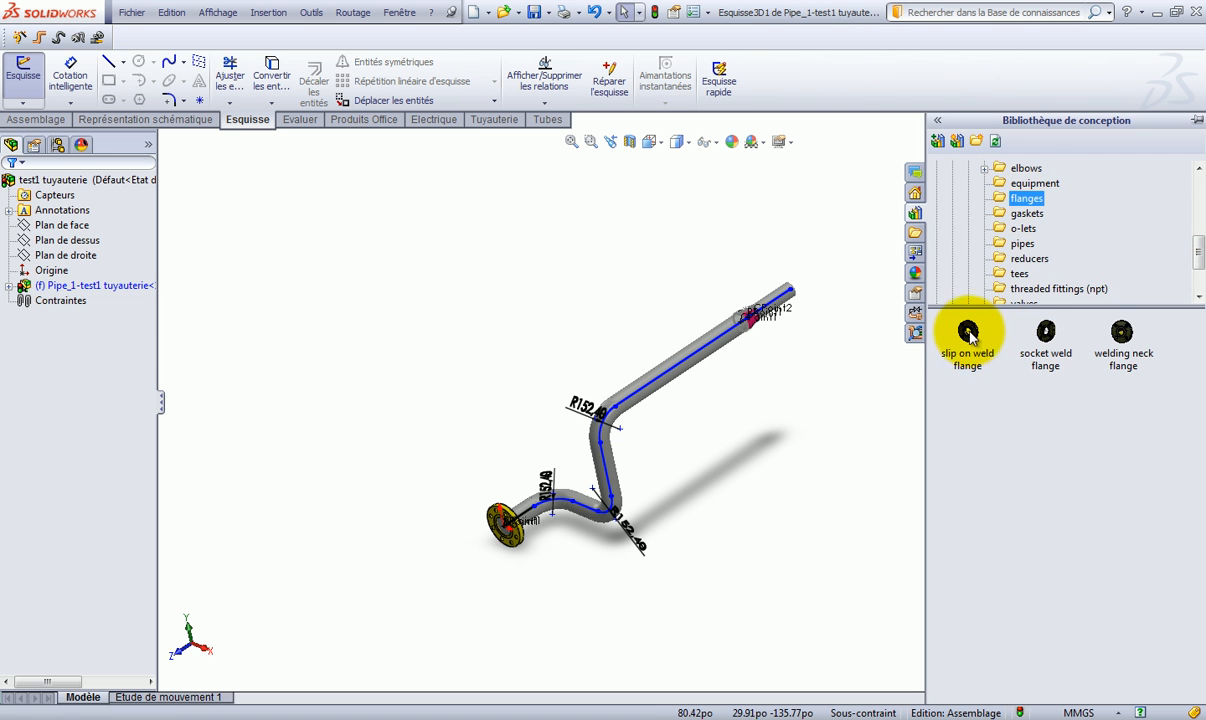
{"action": "scroll", "coordinate": [760, 340], "scroll_direction": "down", "scroll_amount": 5}
{"action": "left_click_drag", "start_coordinate": [972, 335], "coordinate": [670, 343]}
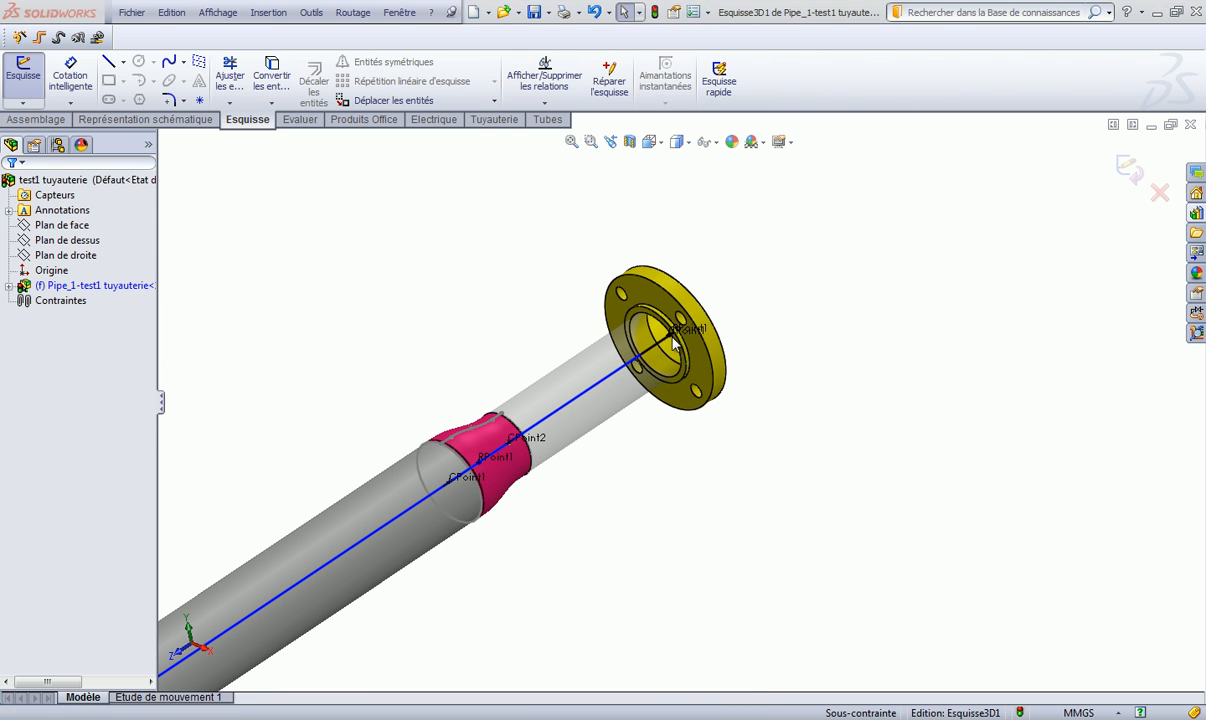
{"action": "left_click_drag", "start_coordinate": [670, 338], "coordinate": [670, 338]}
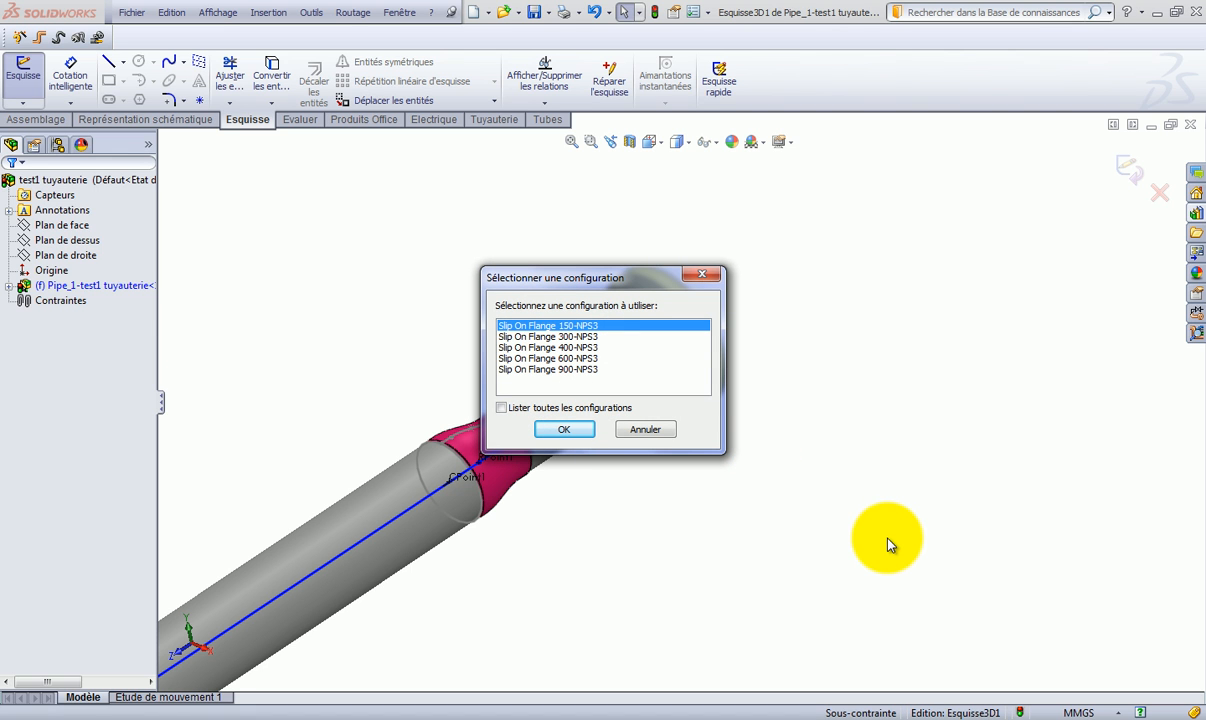
{"action": "left_click", "coordinate": [588, 347]}
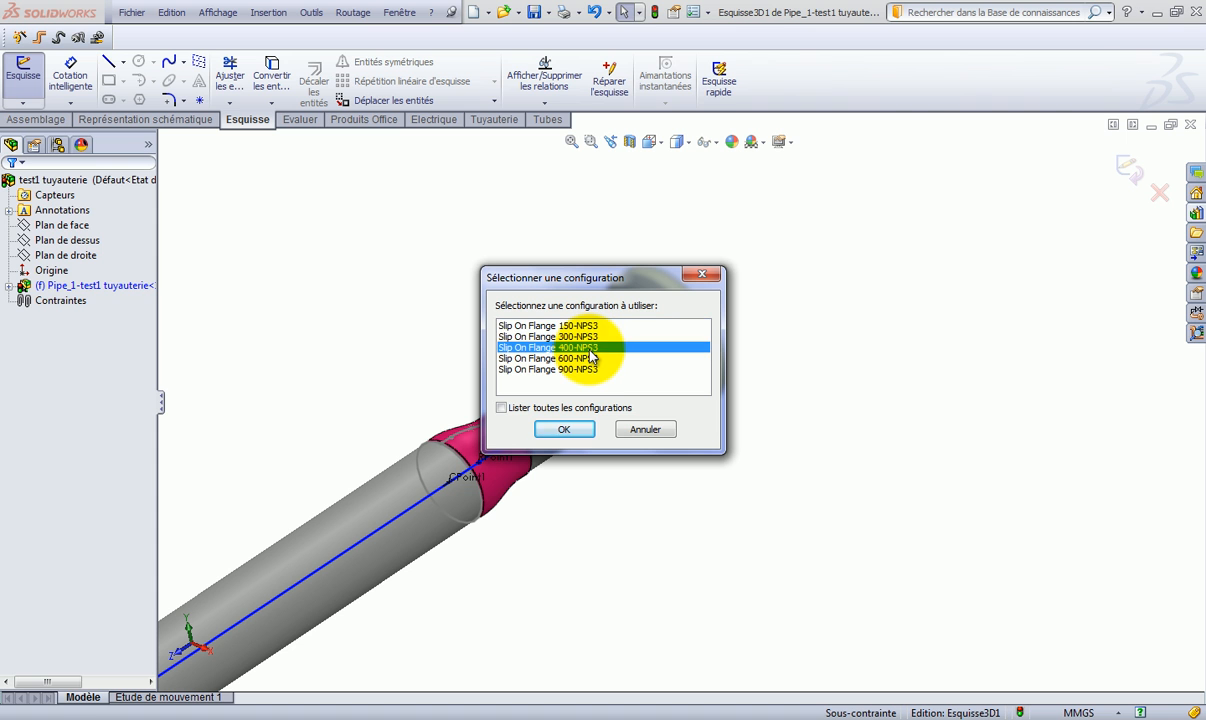
{"action": "left_click", "coordinate": [565, 430]}
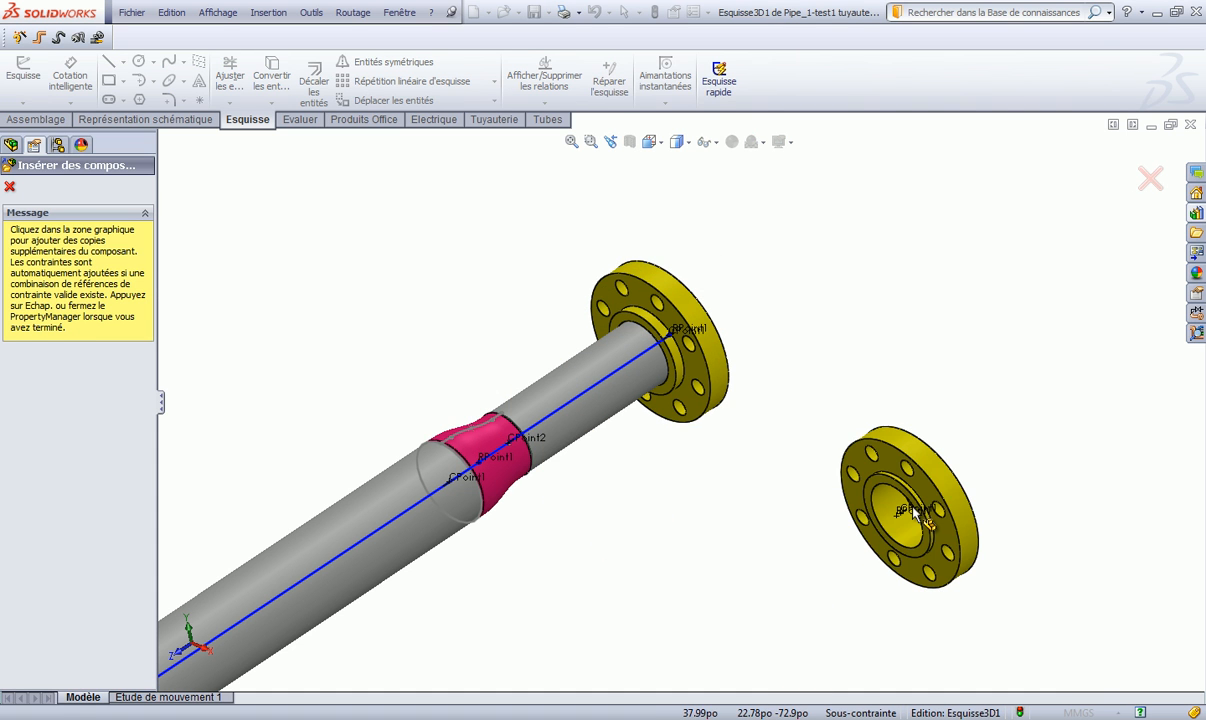
Finish the flange insertion at the reduced pipe's end without placing further copies
{"action": "key", "text": "Escape"}
{"action": "scroll", "coordinate": [595, 527], "scroll_direction": "up", "scroll_amount": 6}
{"action": "scroll", "coordinate": [590, 510], "scroll_direction": "up", "scroll_amount": 2}
{"action": "scroll", "coordinate": [575, 508], "scroll_direction": "down", "scroll_amount": 2}
{"action": "middle_click_drag", "start_coordinate": [577, 511], "coordinate": [575, 477]}
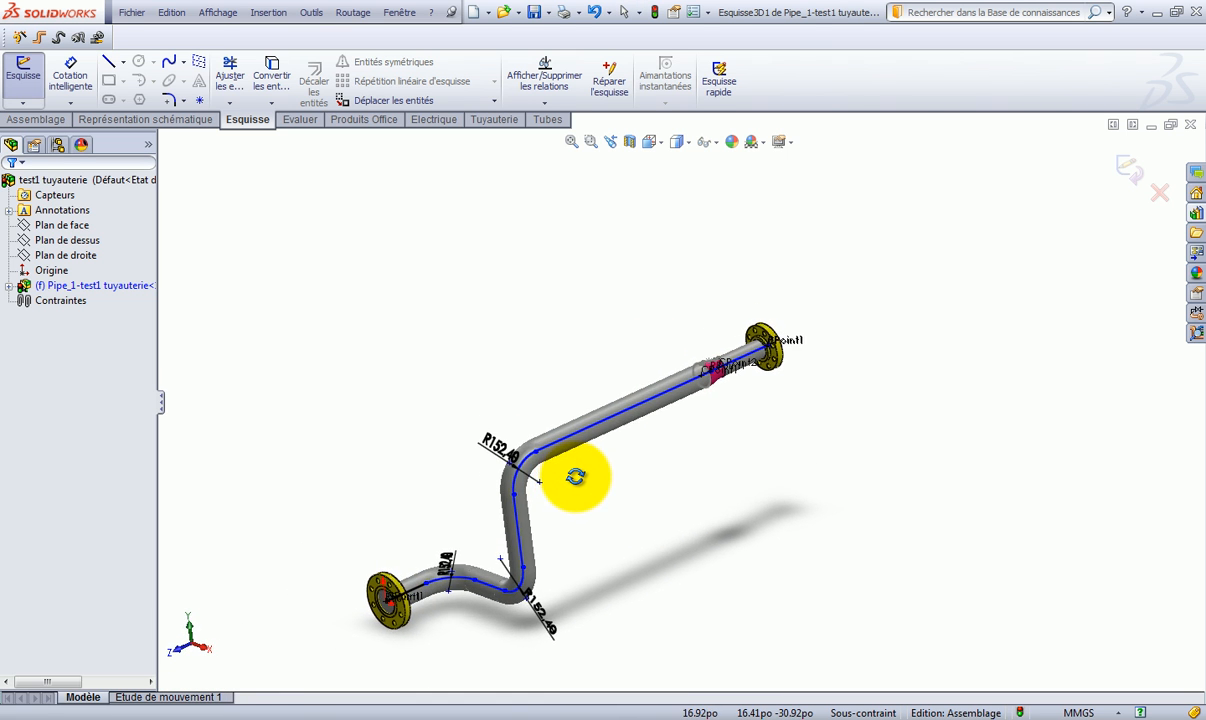
Examine the finished route and its vertical branch in the Pipe_1-piping1 document
{"action": "left_click", "coordinate": [399, 12]}
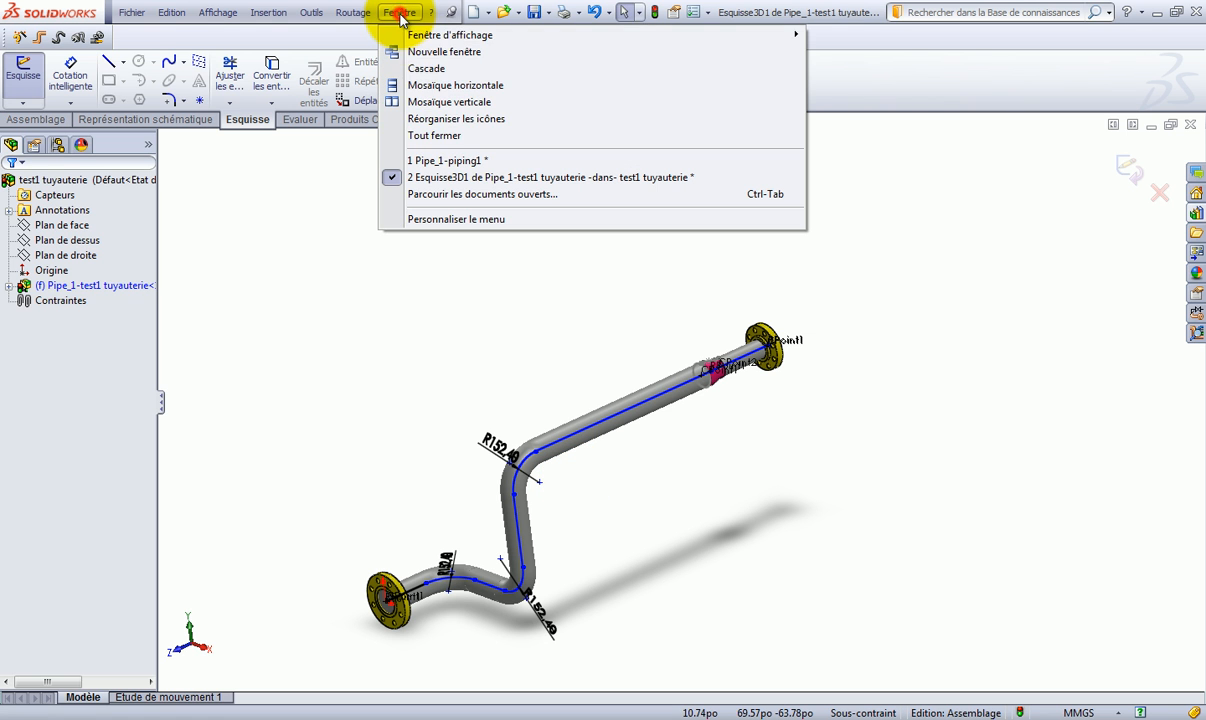
{"action": "left_click", "coordinate": [445, 160]}
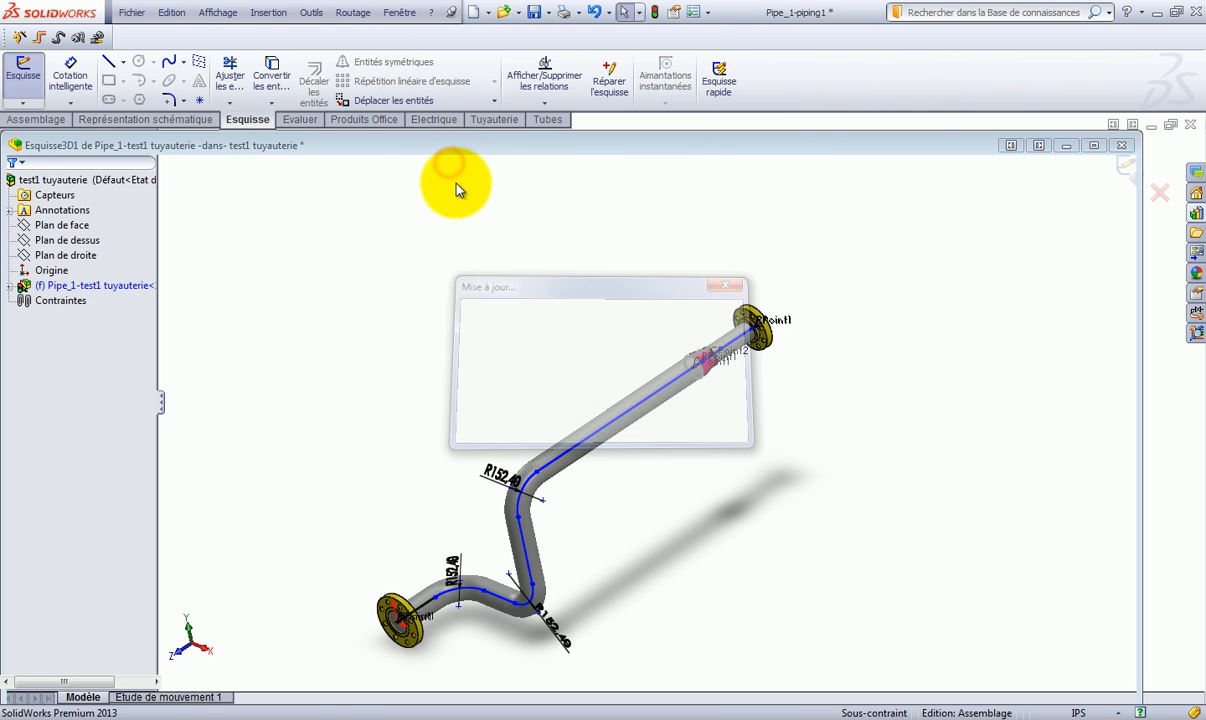
{"action": "left_click", "coordinate": [578, 540]}
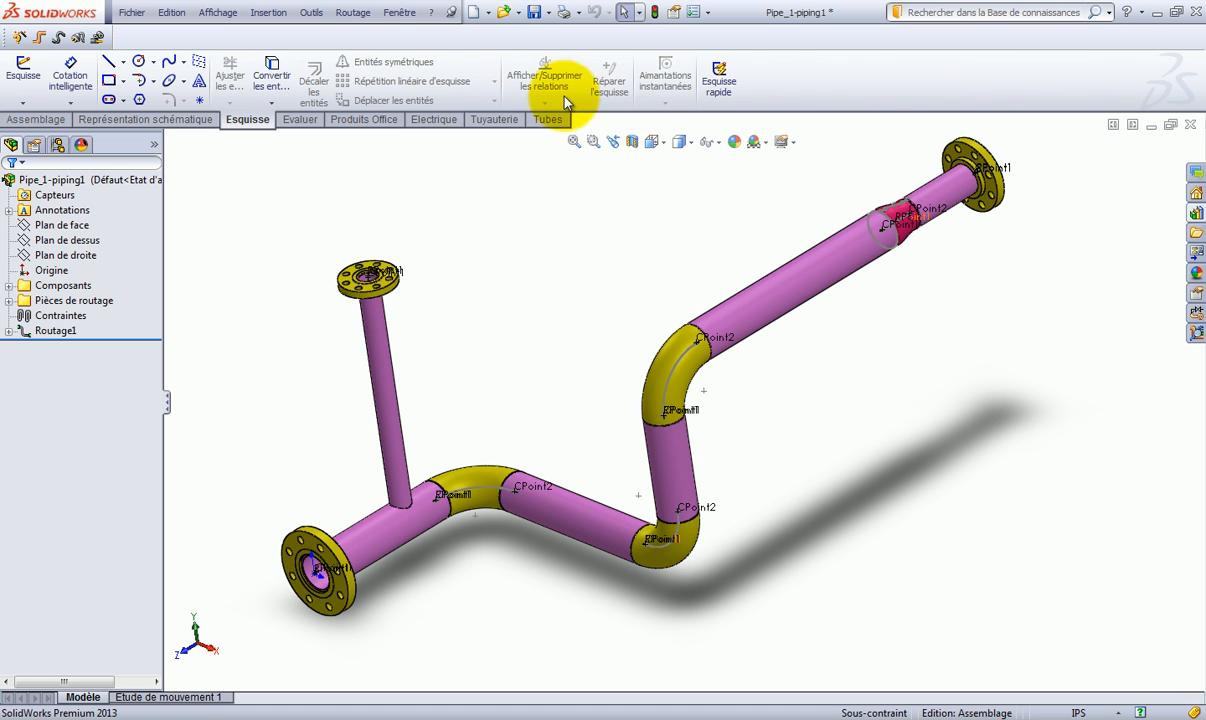
{"action": "left_click", "coordinate": [399, 13]}
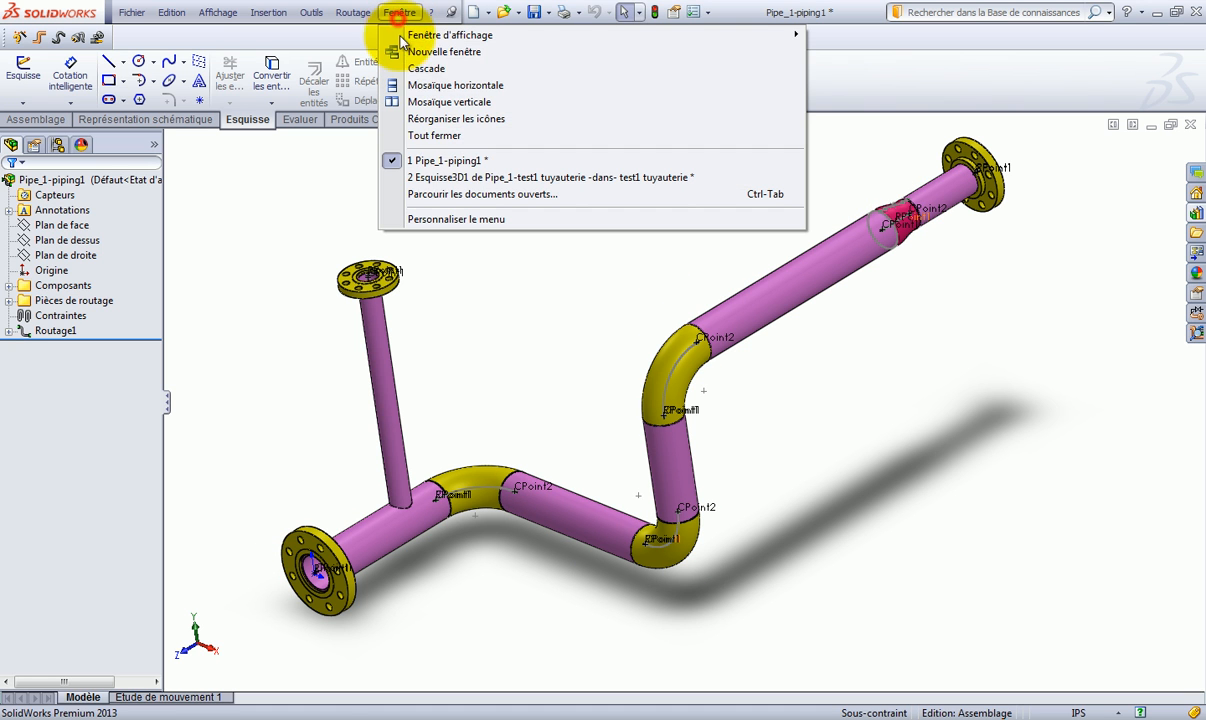
{"action": "left_click", "coordinate": [456, 161]}
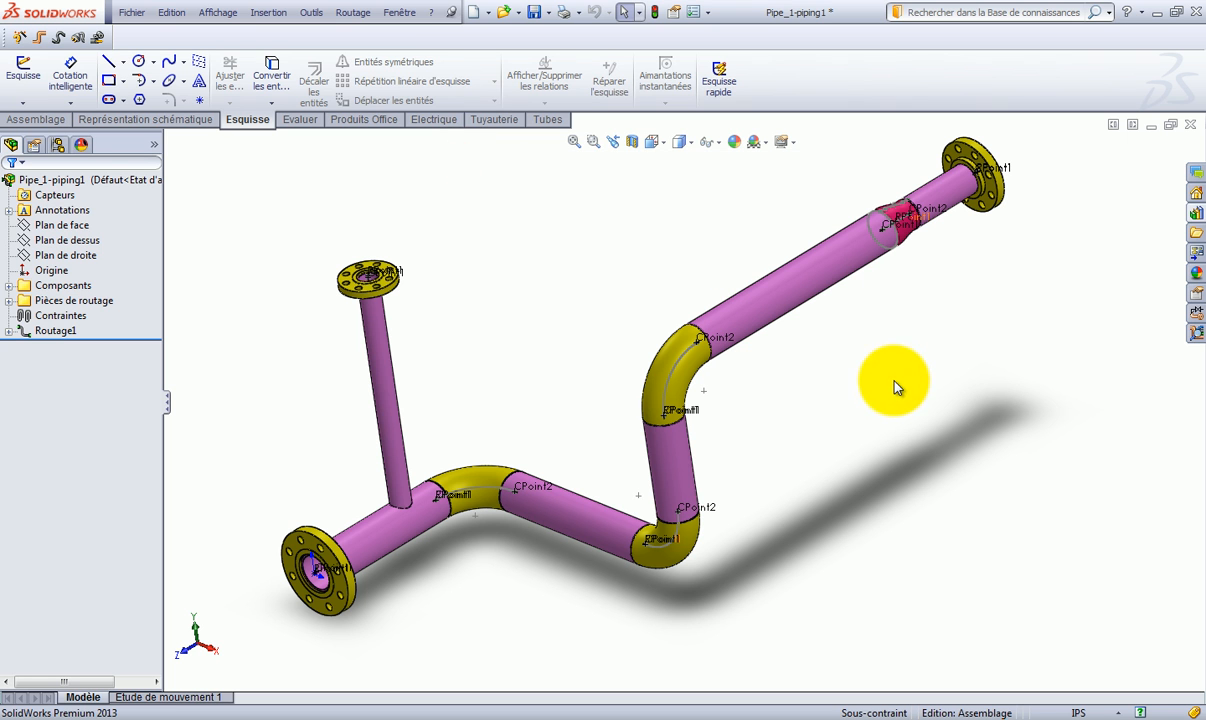
Return to the test1 tuyauterie assembly and rebuild it
{"action": "left_click", "coordinate": [399, 13]}
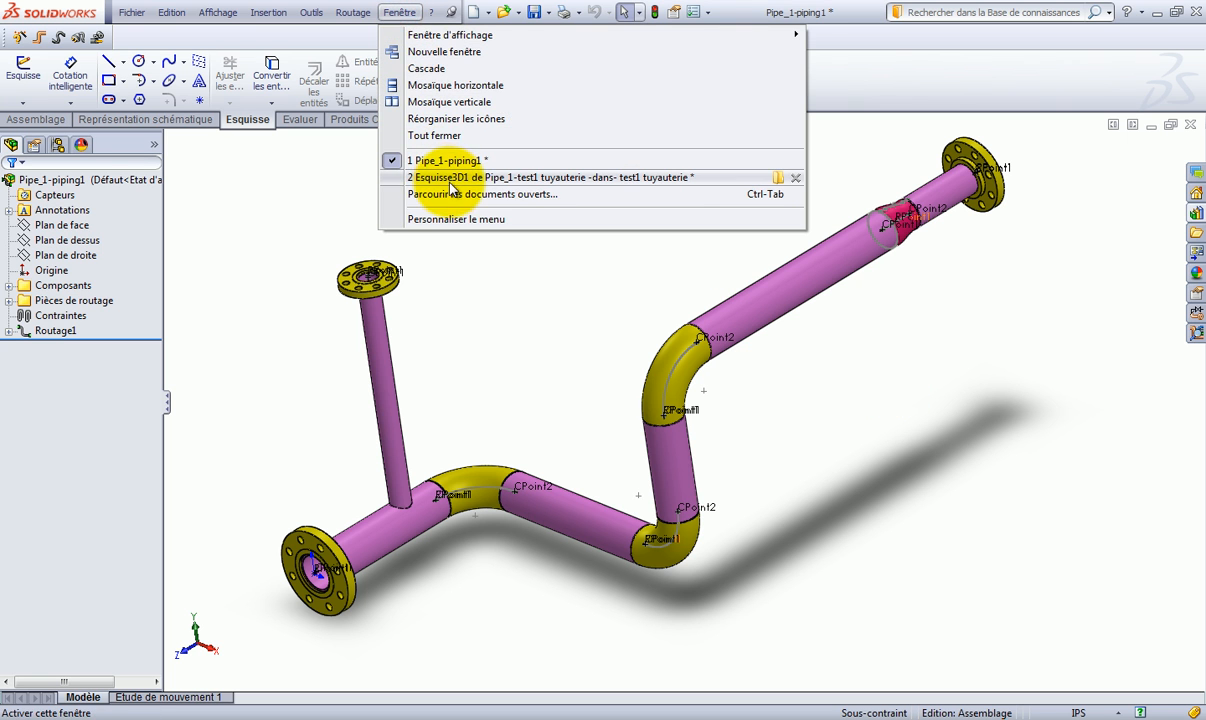
{"action": "left_click", "coordinate": [432, 177]}
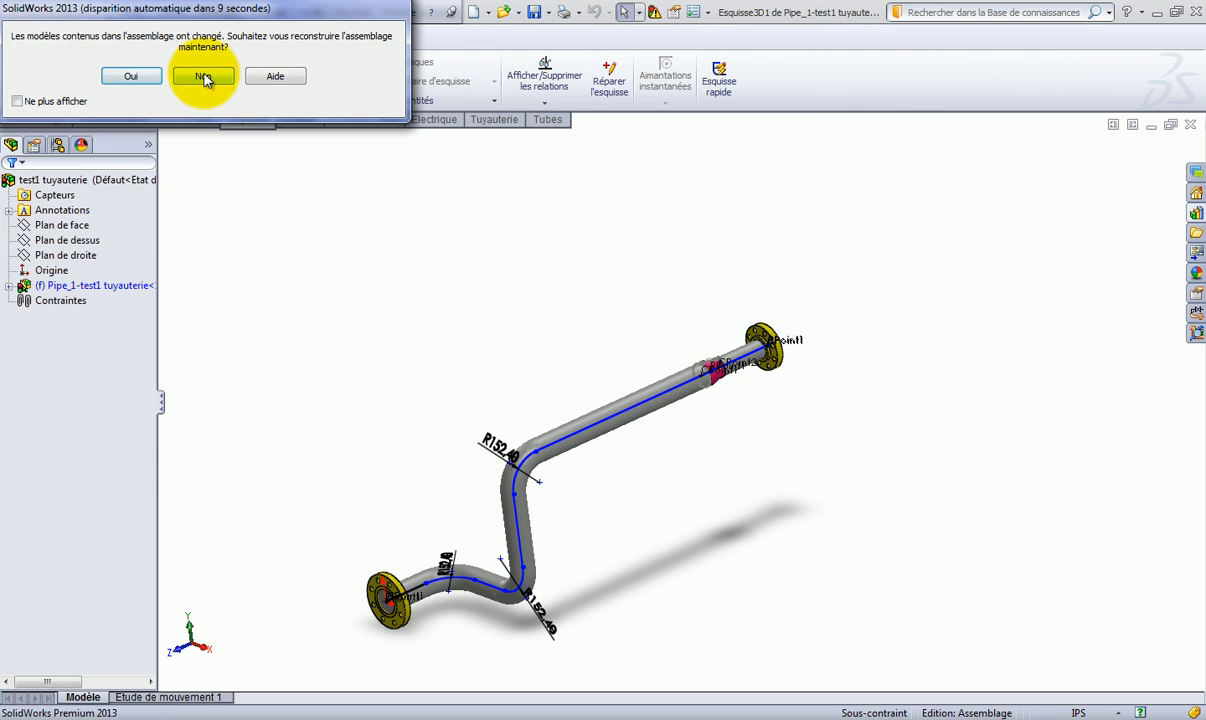
{"action": "left_click", "coordinate": [133, 78]}
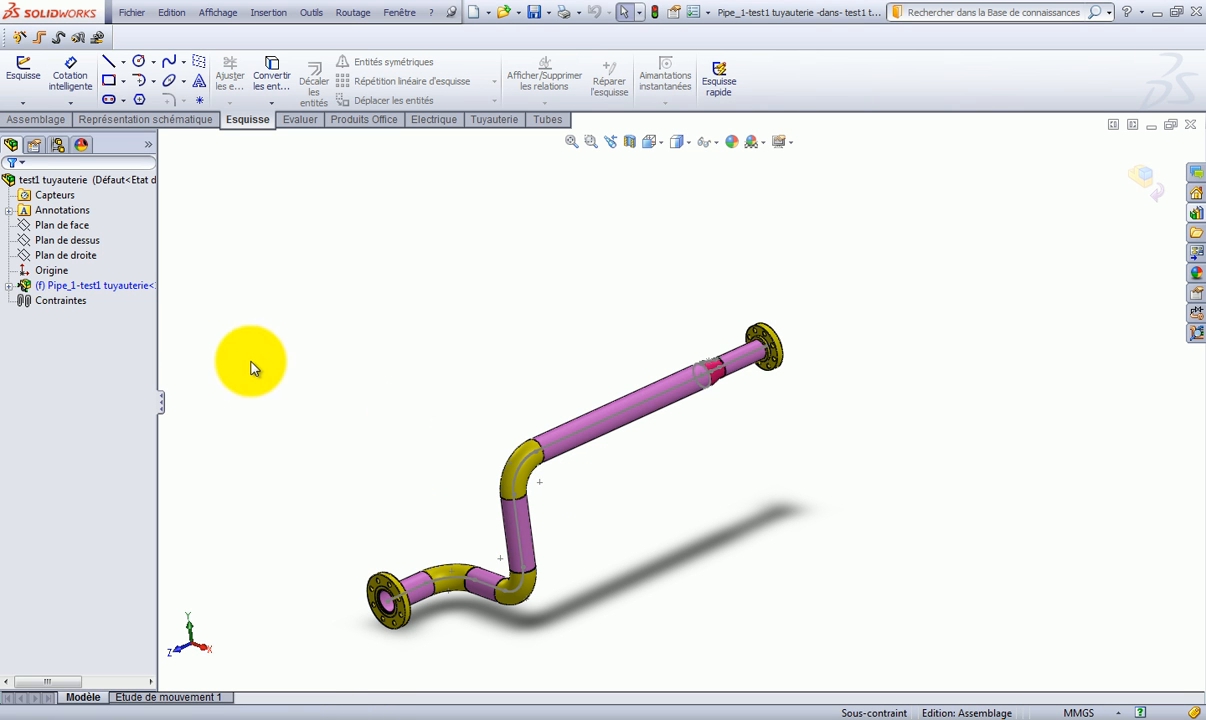
Expand the Pipe_1 subassembly and open Routage1 for route editing
{"action": "left_click", "coordinate": [9, 285]}
{"action": "left_click", "coordinate": [70, 437]}
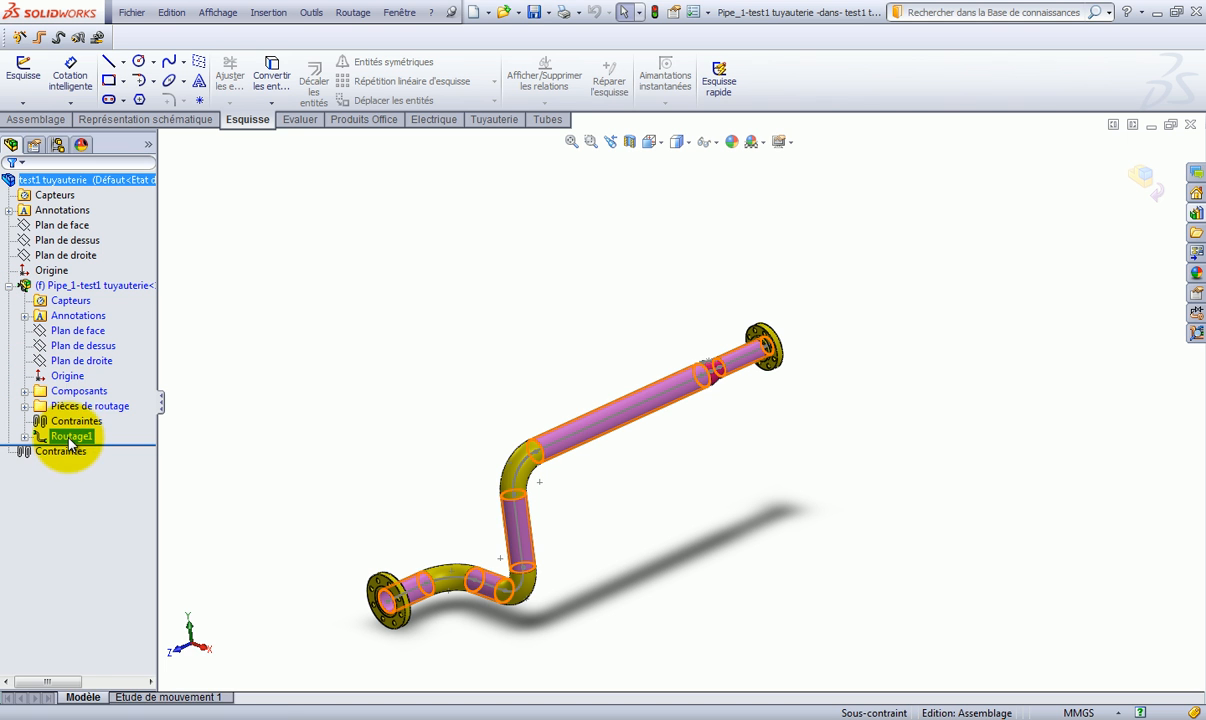
{"action": "right_click", "coordinate": [70, 437]}
{"action": "left_click", "coordinate": [117, 466]}
{"action": "scroll", "coordinate": [407, 577], "scroll_direction": "up", "scroll_amount": 5}
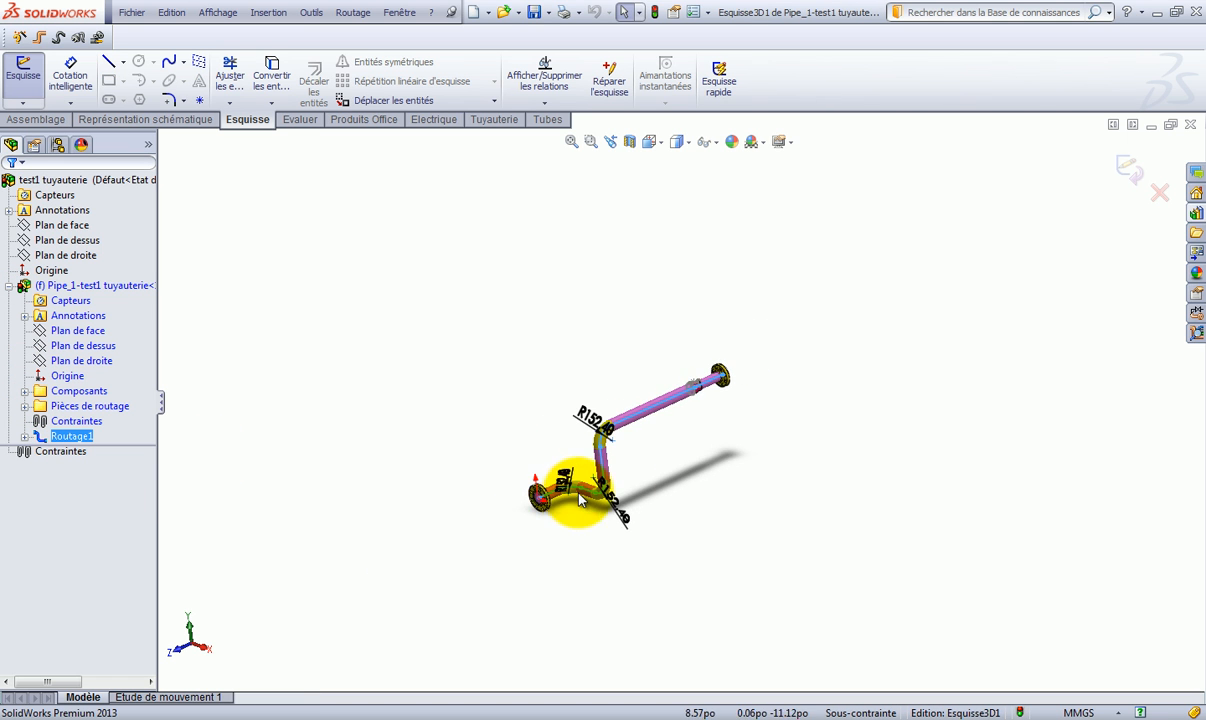
{"action": "middle_click_drag", "start_coordinate": [686, 480], "coordinate": [702, 495]}
{"action": "scroll", "coordinate": [631, 466], "scroll_direction": "down", "scroll_amount": 2}
{"action": "scroll", "coordinate": [538, 488], "scroll_direction": "down", "scroll_amount": 4}
{"action": "left_click", "coordinate": [70, 67]}
{"action": "left_click", "coordinate": [395, 547]}
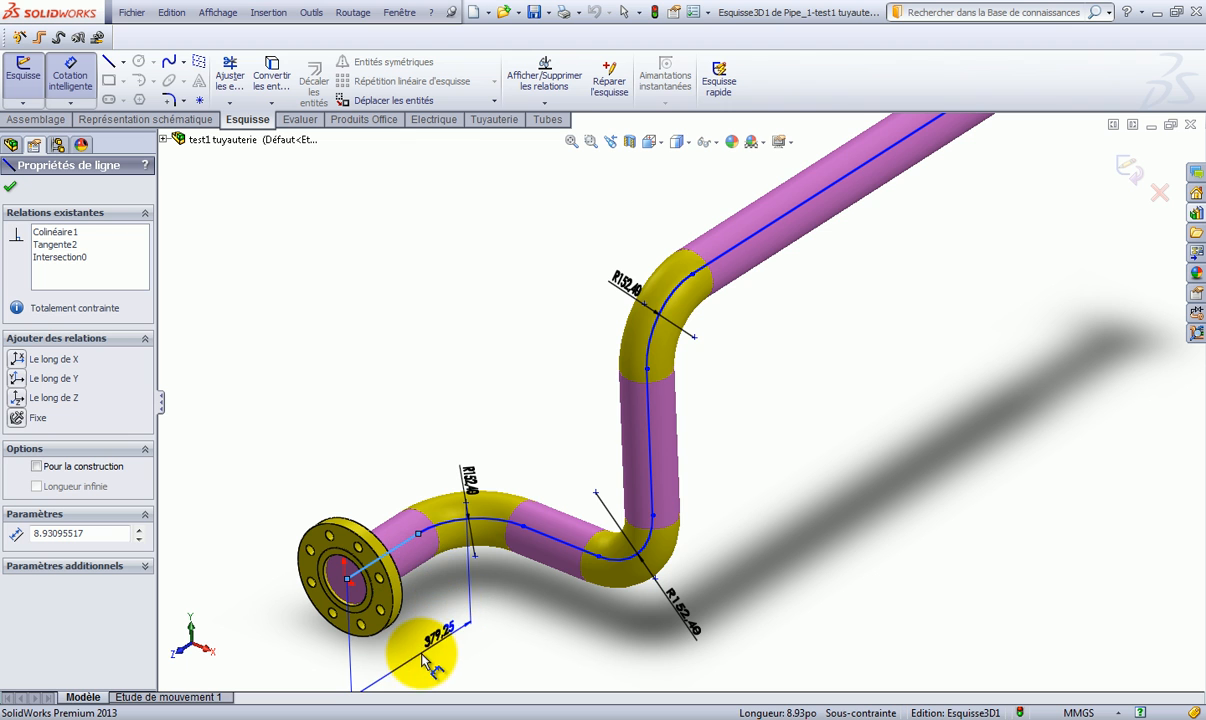
{"action": "key", "text": "Escape"}
Switch the document units to IPS (inch, pound, second) and reopen Routage1 for route editing
{"action": "left_click", "coordinate": [1104, 714]}
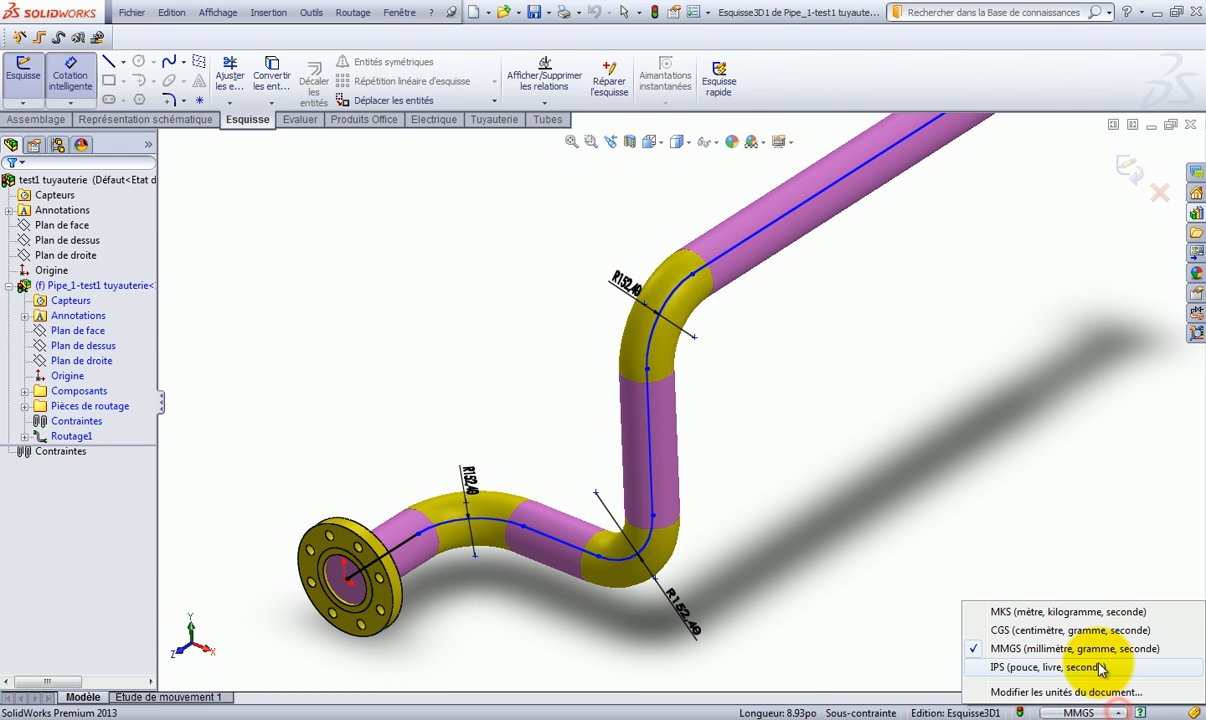
{"action": "left_click", "coordinate": [1093, 668]}
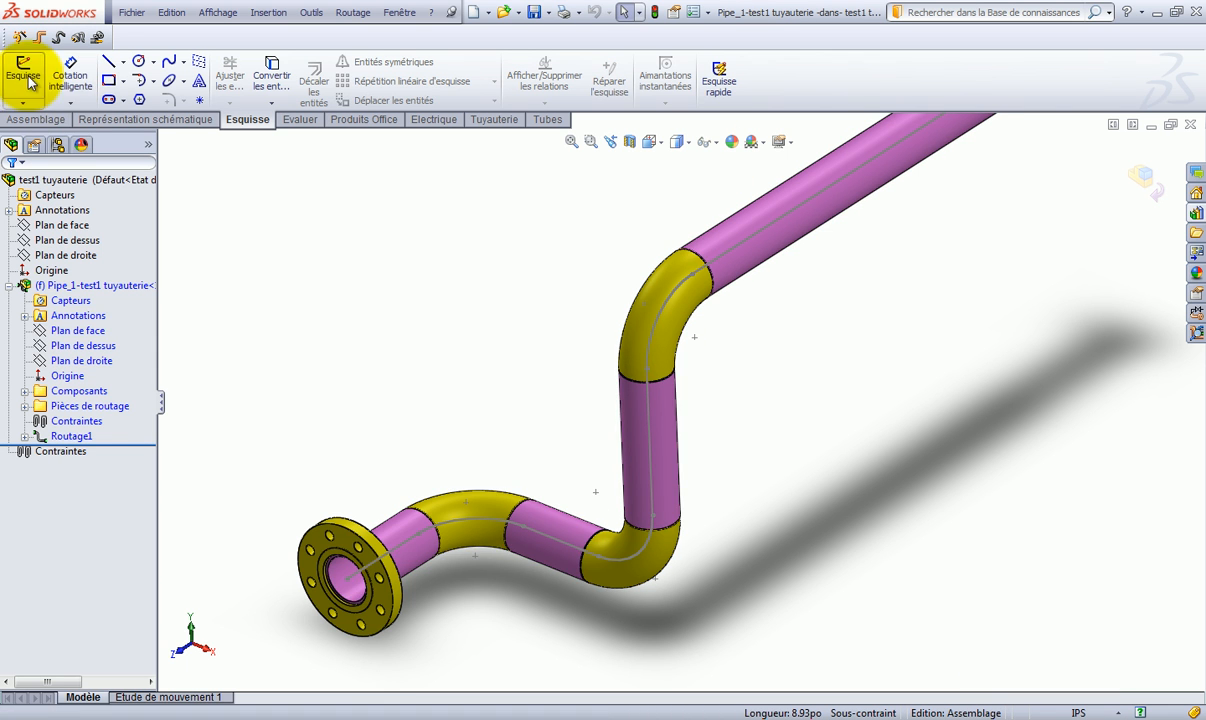
{"action": "left_click", "coordinate": [86, 406]}
{"action": "left_click", "coordinate": [84, 437]}
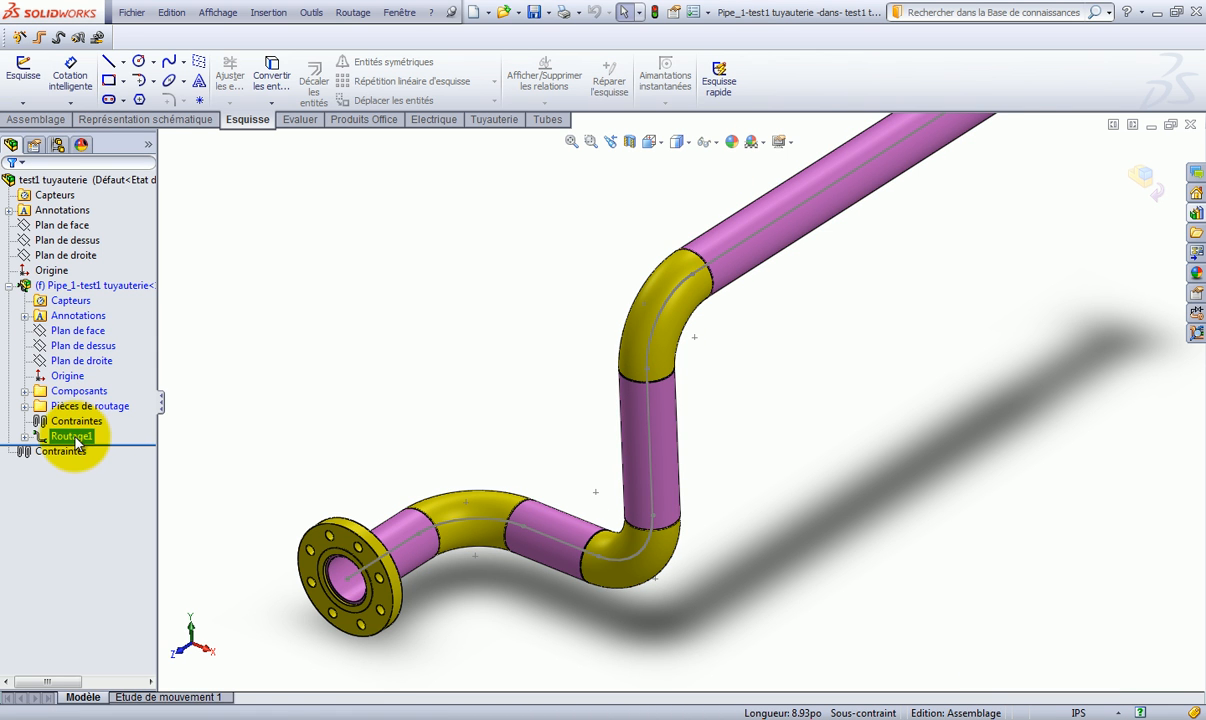
{"action": "right_click", "coordinate": [77, 443]}
{"action": "left_click", "coordinate": [102, 461]}
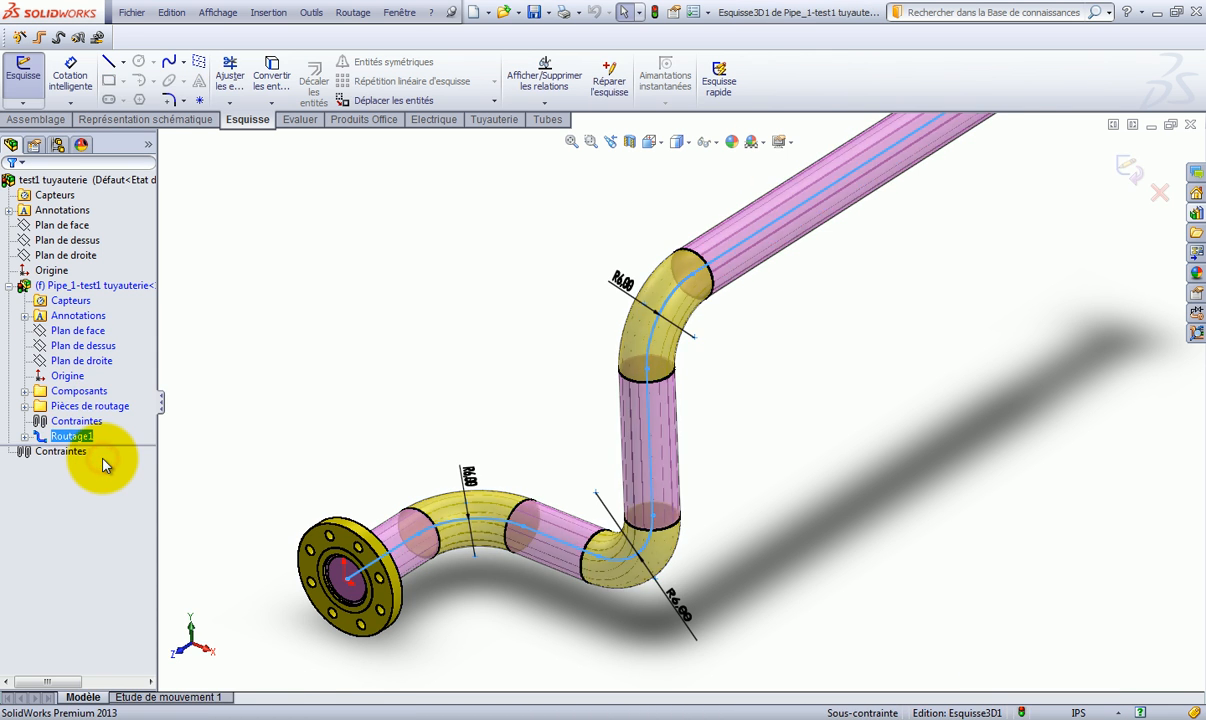
Dimension the first route segment, from the starting flange to the first bend, at 24 inches
{"action": "left_click", "coordinate": [70, 76]}
{"action": "left_click", "coordinate": [400, 547]}
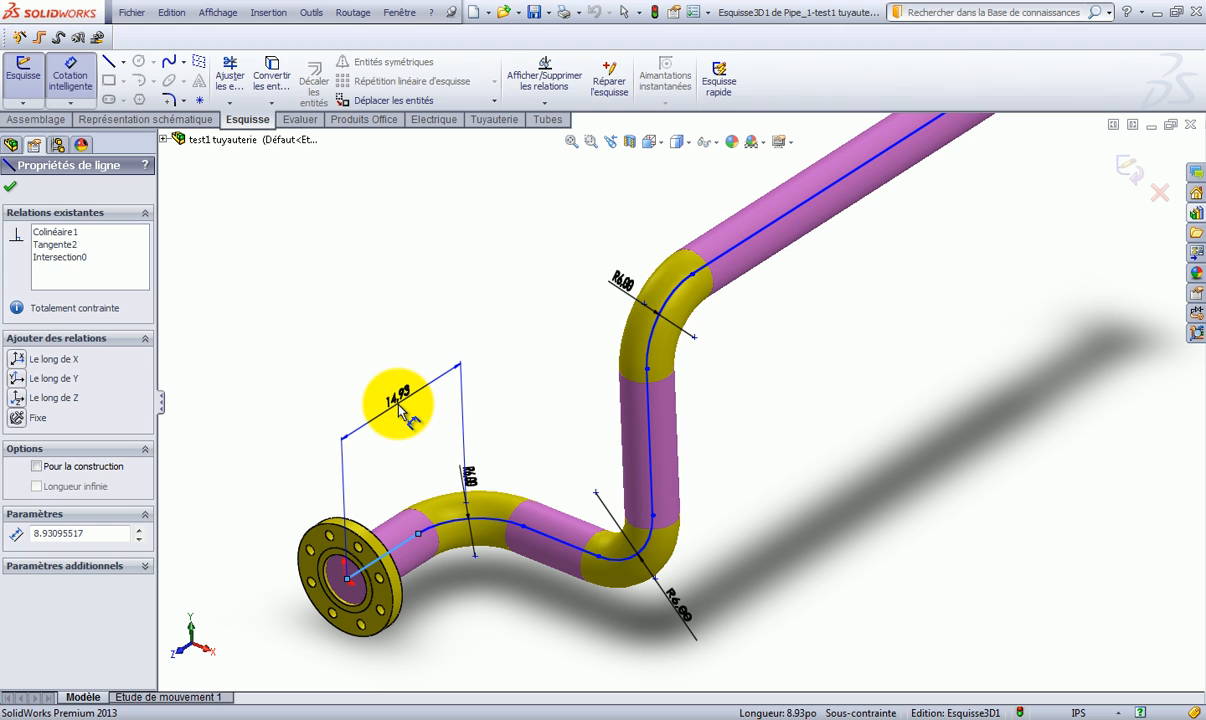
{"action": "left_click", "coordinate": [398, 410]}
{"action": "type", "text": "24"}
{"action": "key", "text": "Return"}
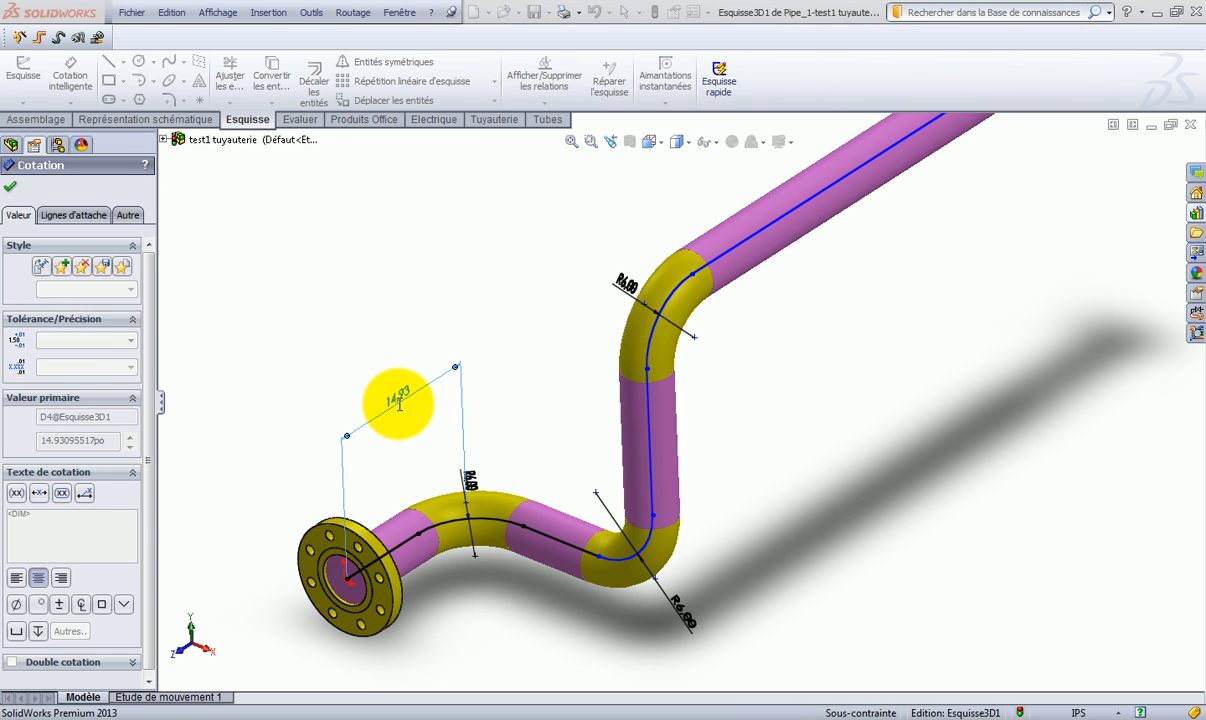
Dimension the second route segment, between the first and second bends, at 32 inches
{"action": "left_click", "coordinate": [636, 492]}
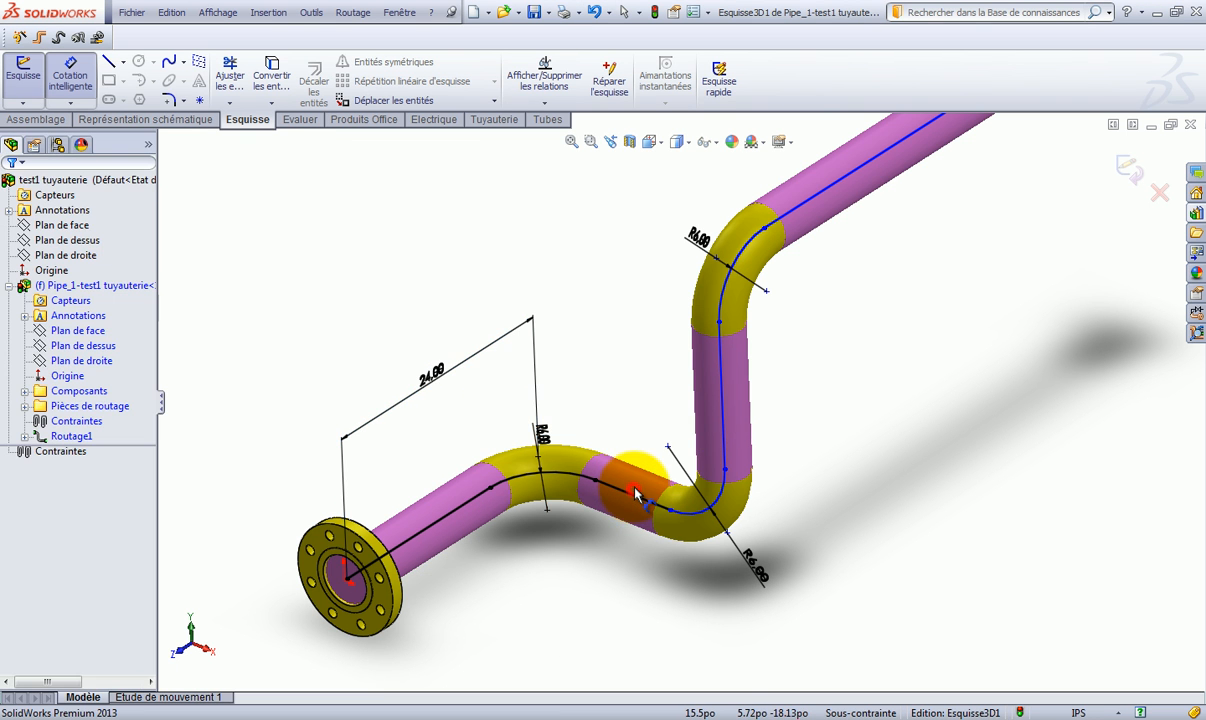
{"action": "left_click", "coordinate": [632, 500]}
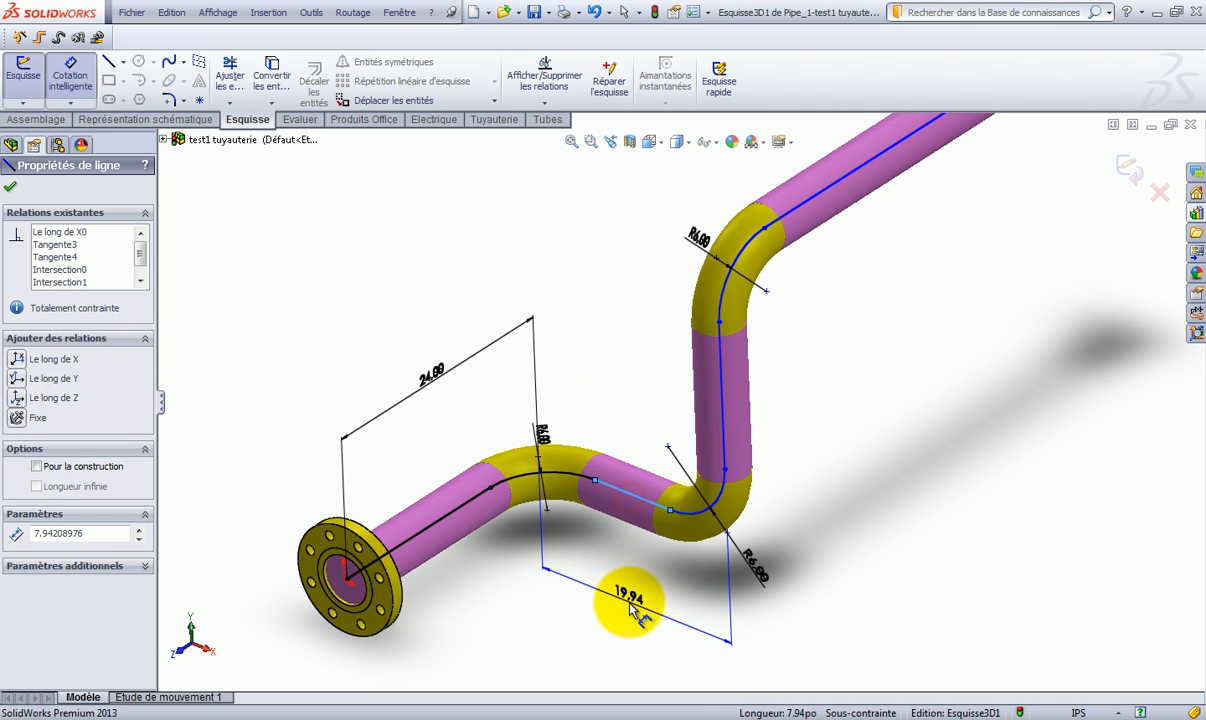
{"action": "left_click", "coordinate": [632, 620]}
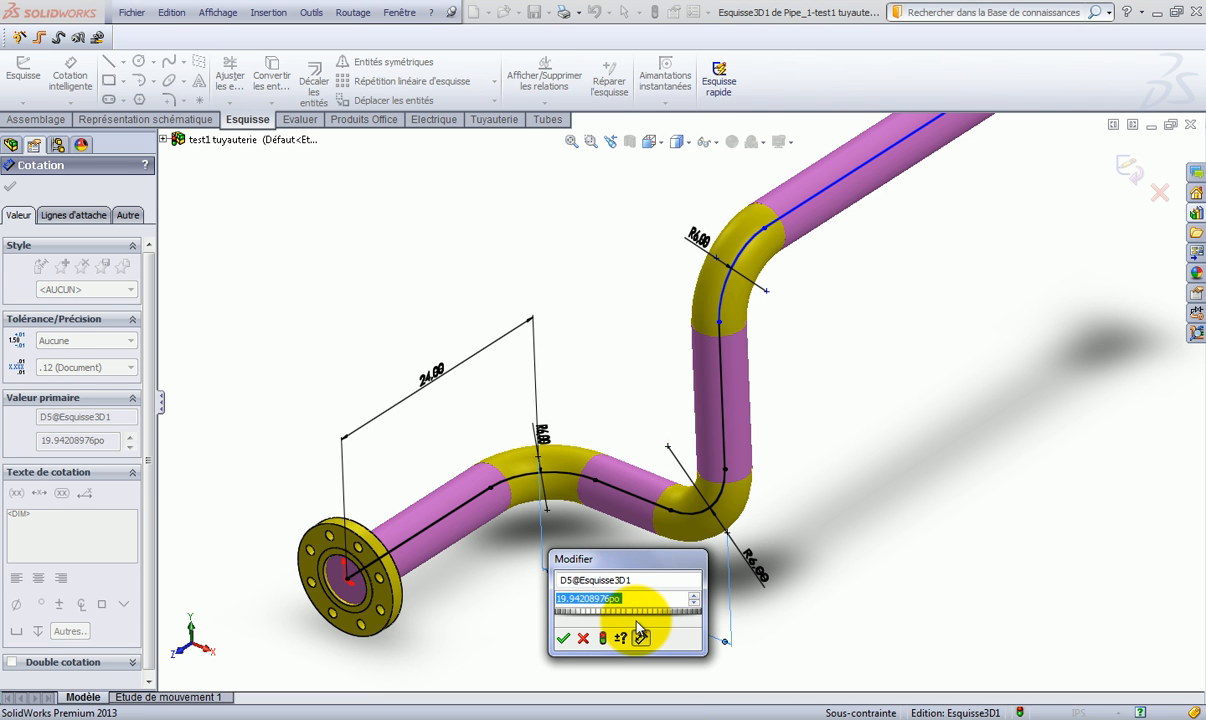
{"action": "type", "text": "32"}
{"action": "key", "text": "Return"}
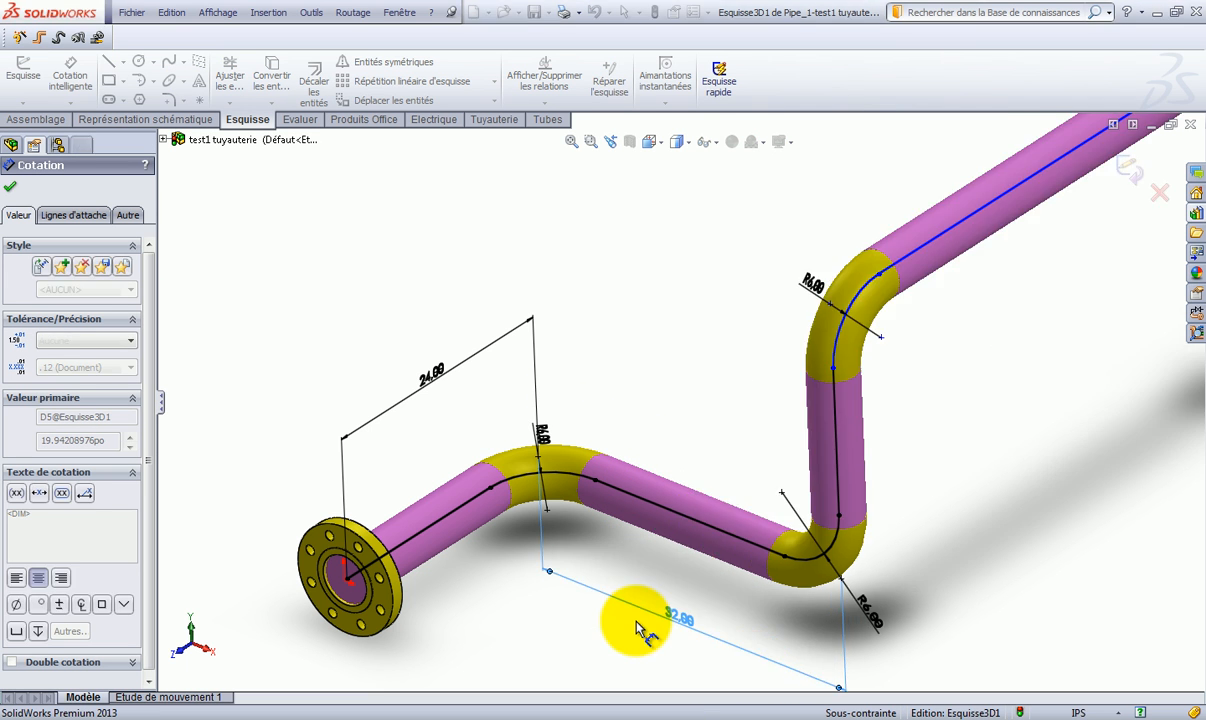
Dimension the vertical route segment between the second and third bends at 24 inches
{"action": "left_click", "coordinate": [845, 455]}
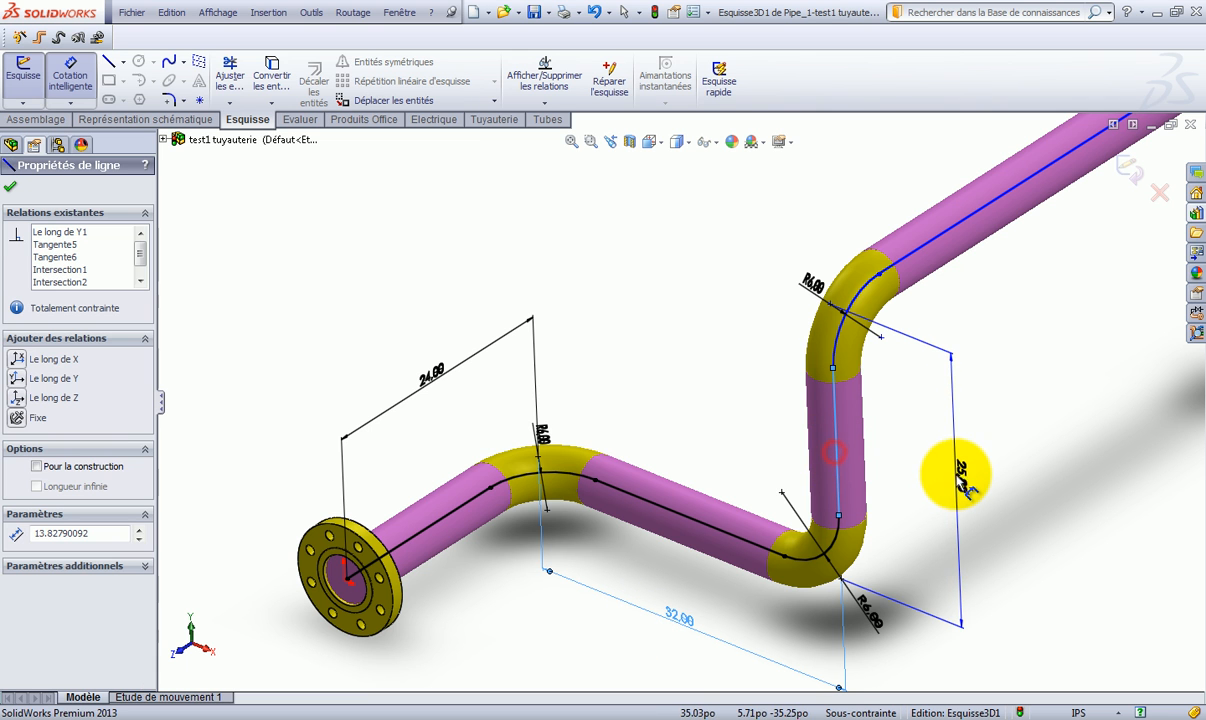
{"action": "left_click", "coordinate": [966, 478]}
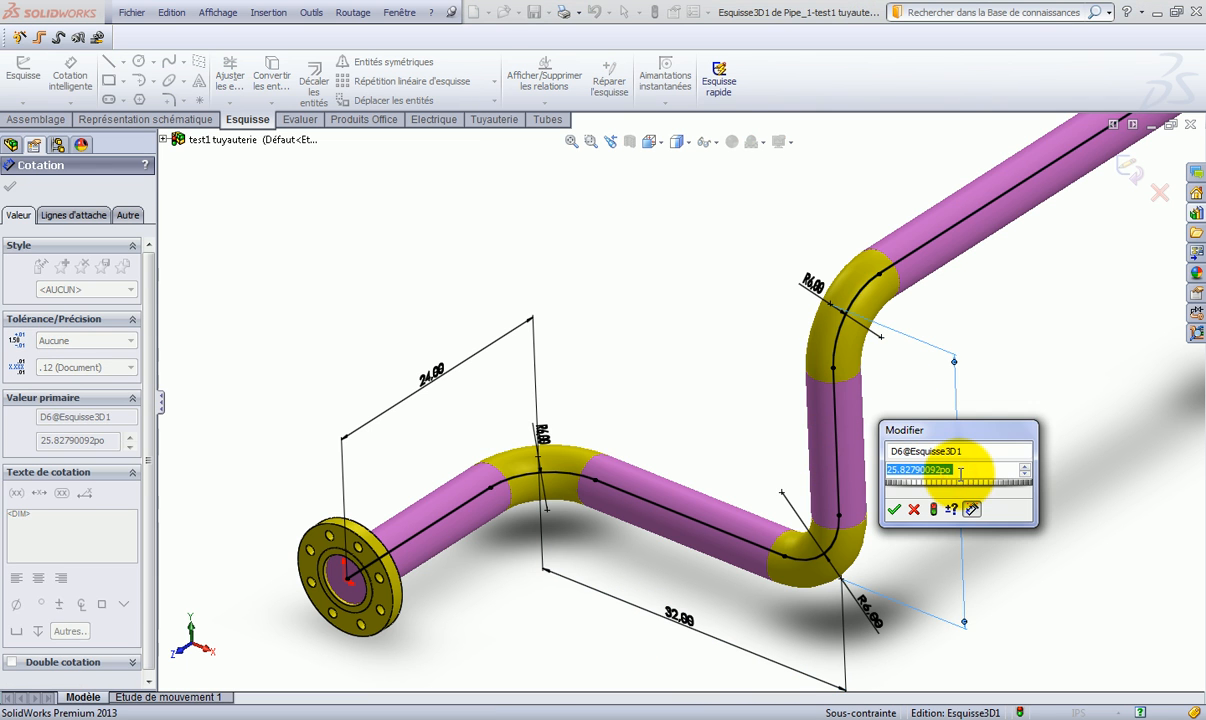
{"action": "key", "text": "Return"}
Dimension the long route segment from the third bend to the reducer at 36 inches
{"action": "scroll", "coordinate": [1037, 351], "scroll_direction": "up", "scroll_amount": 5}
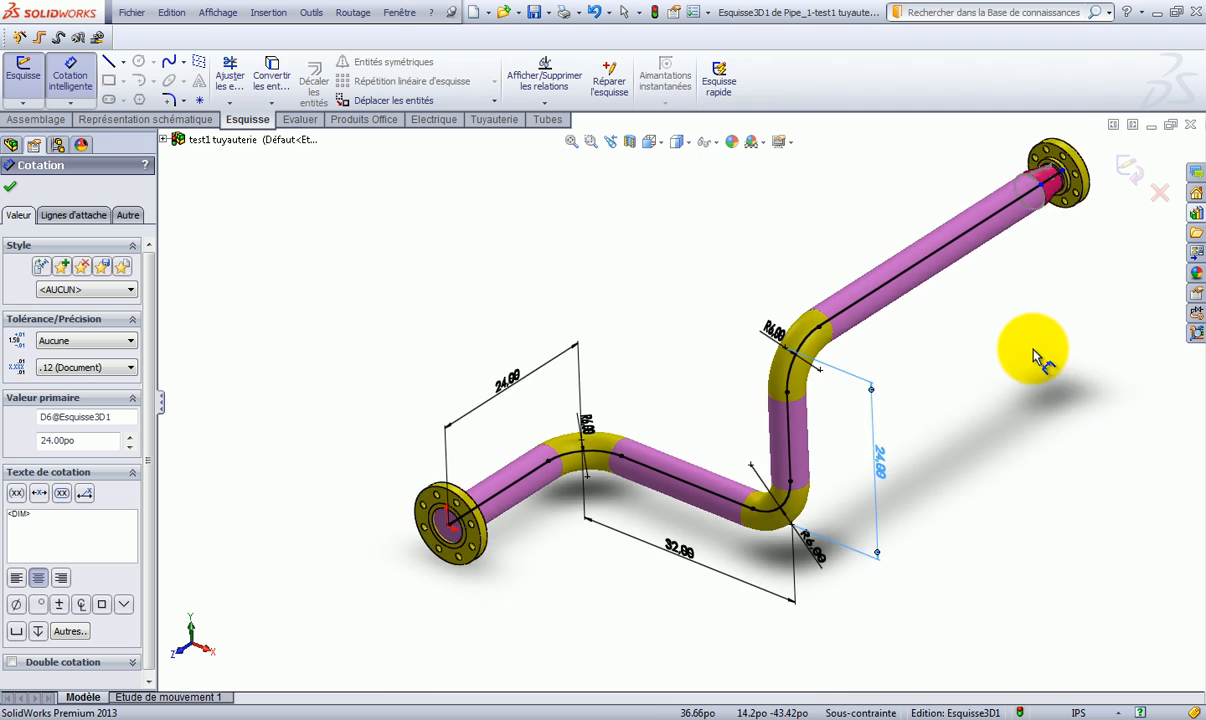
{"action": "scroll", "coordinate": [850, 300], "scroll_direction": "down", "scroll_amount": 2}
{"action": "scroll", "coordinate": [800, 410], "scroll_direction": "down", "scroll_amount": 5}
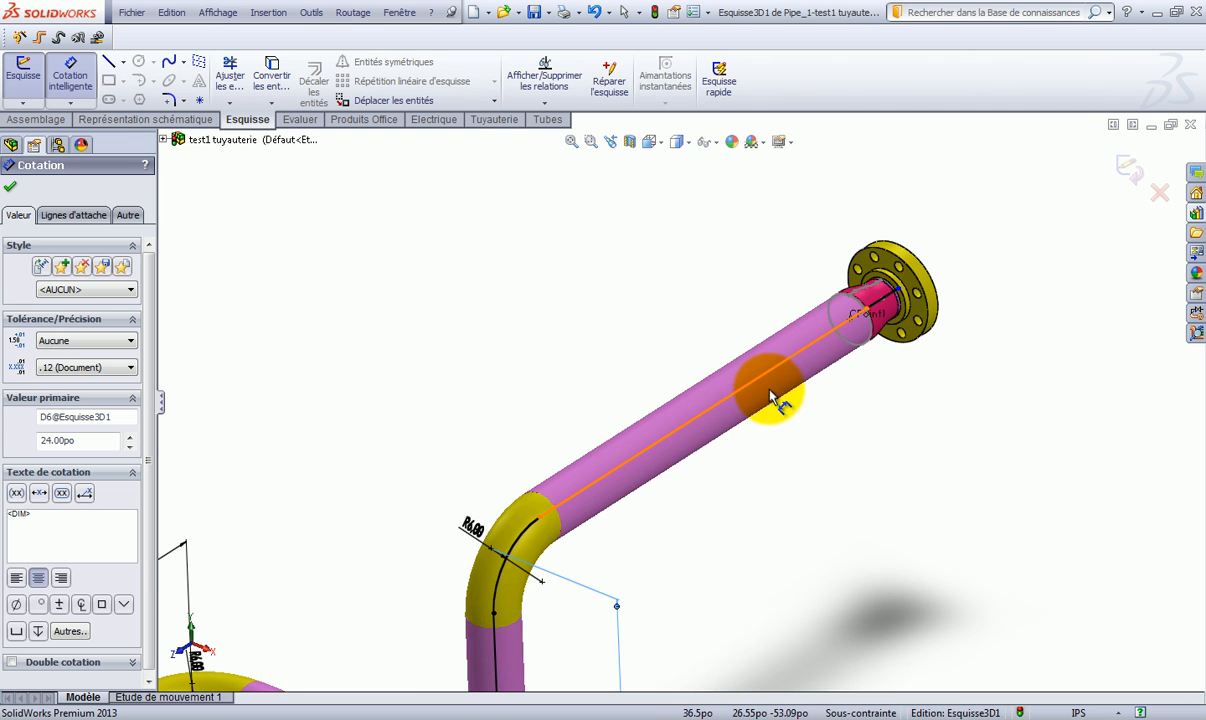
{"action": "left_click", "coordinate": [658, 438]}
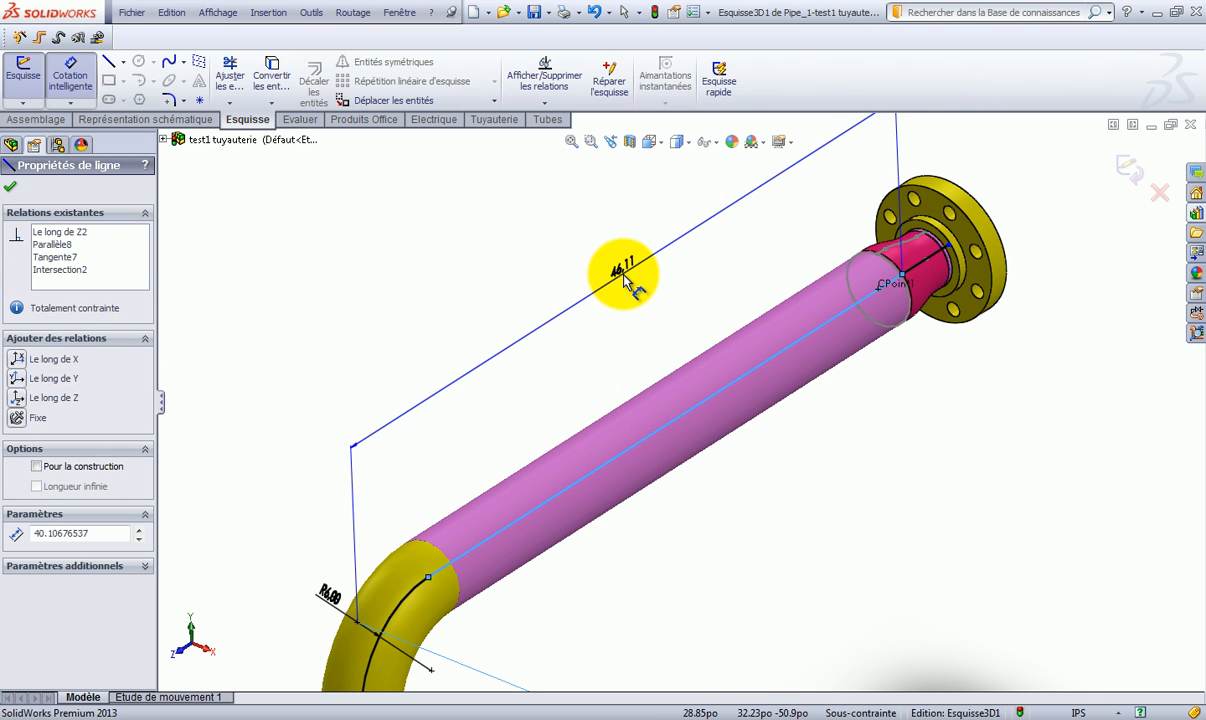
{"action": "left_click", "coordinate": [623, 277]}
{"action": "type", "text": "36"}
{"action": "key", "text": "Return"}
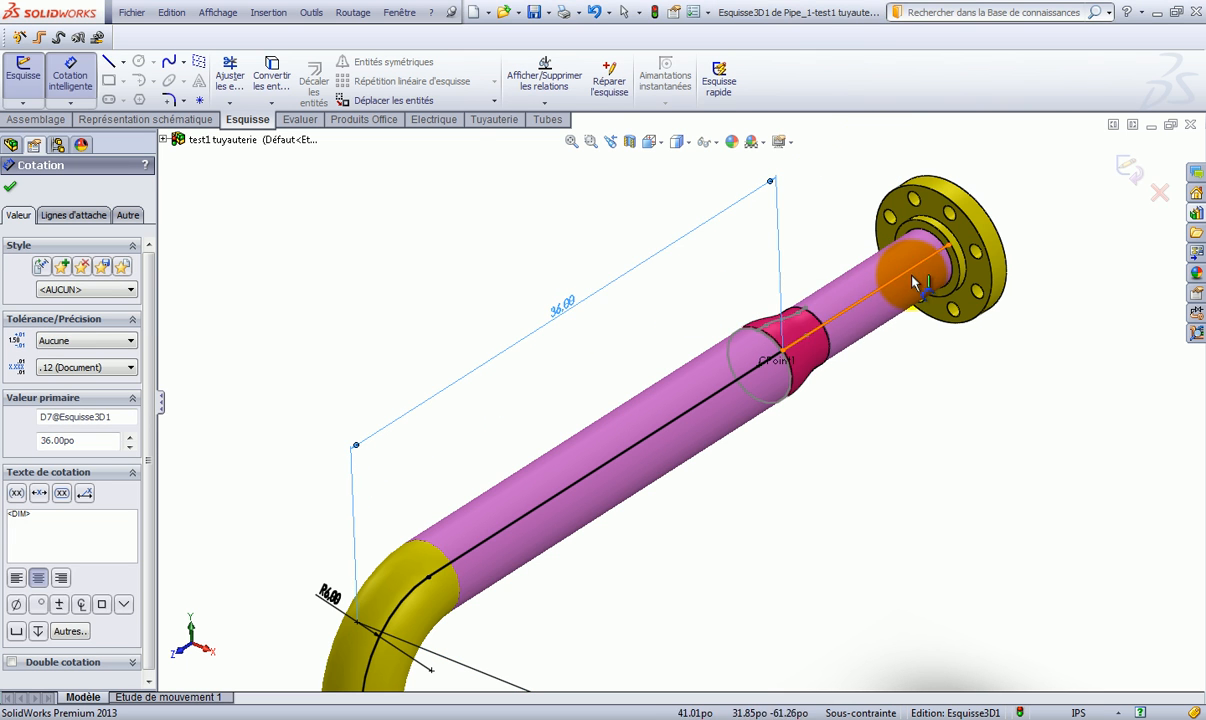
Dimension the last route segment, from the reducer to the end flange, at 12 inches
{"action": "left_click", "coordinate": [881, 288]}
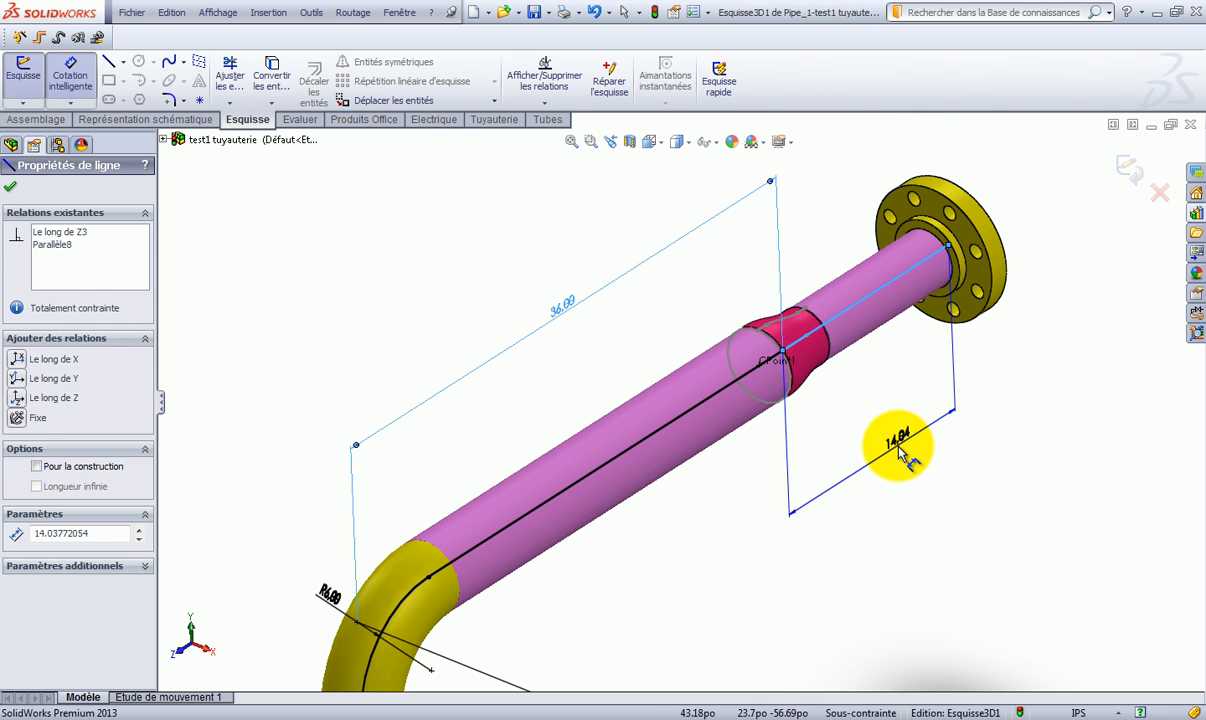
{"action": "left_click", "coordinate": [898, 450]}
{"action": "type", "text": "12"}
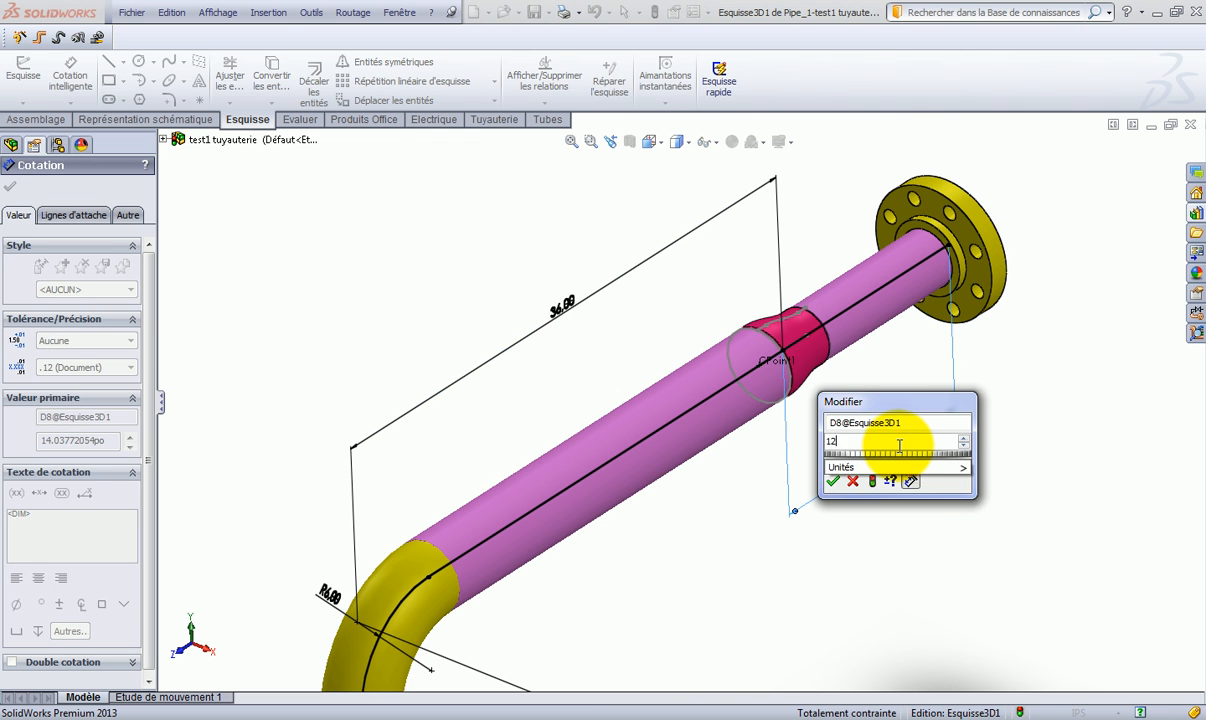
{"action": "key", "text": "Return"}
Examine the branch pipe on the Pipe_1-piping1 reference assembly and return to the test1 tuyauterie route sketch
{"action": "scroll", "coordinate": [660, 527], "scroll_direction": "down", "scroll_amount": 5}
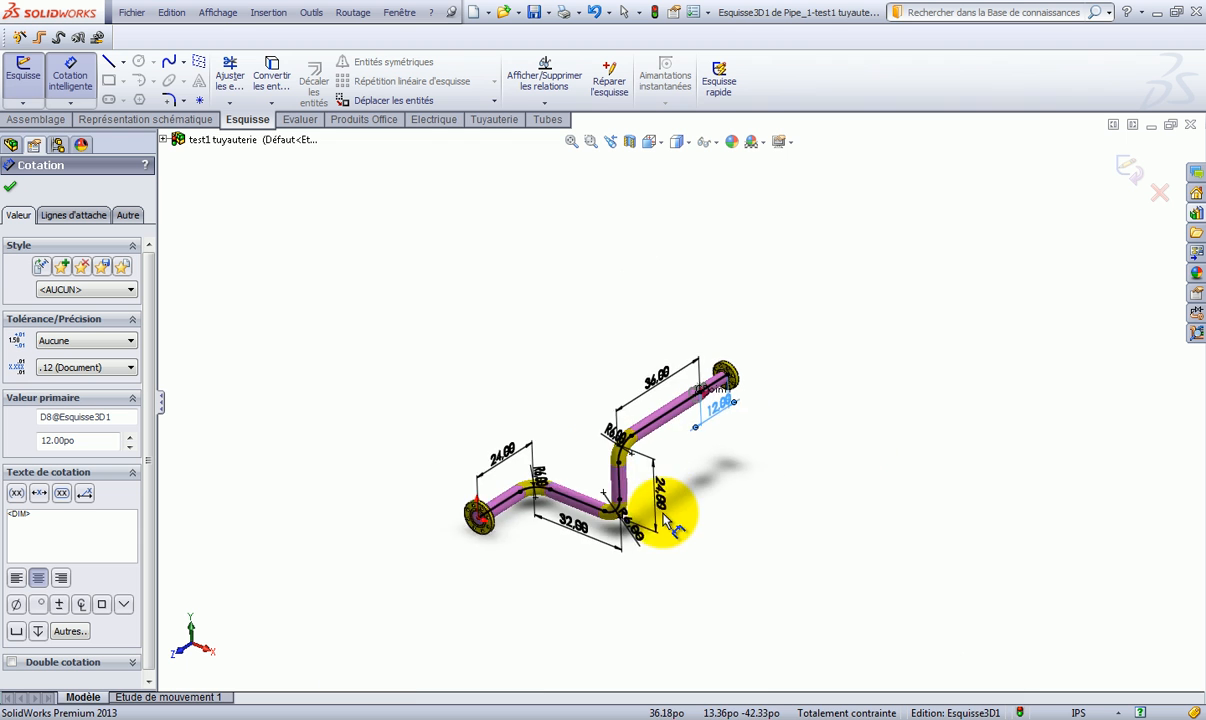
{"action": "scroll", "coordinate": [605, 511], "scroll_direction": "up", "scroll_amount": 3}
{"action": "scroll", "coordinate": [628, 475], "scroll_direction": "up", "scroll_amount": 1}
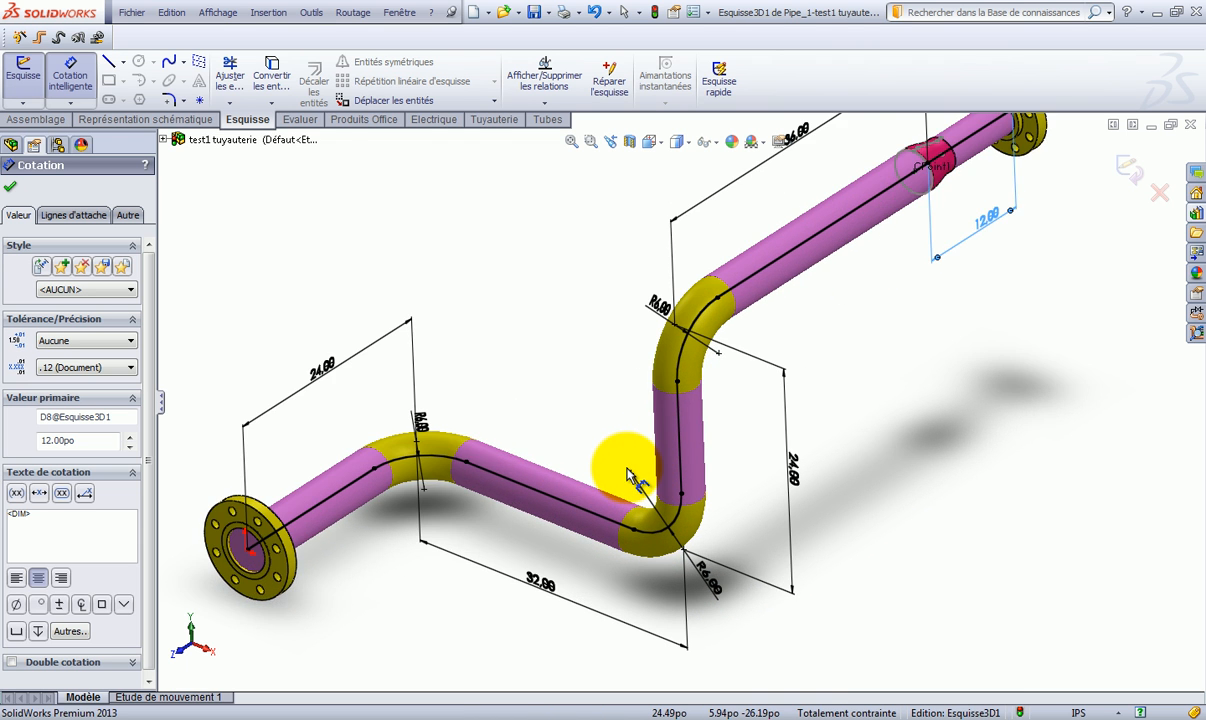
{"action": "scroll", "coordinate": [628, 475], "scroll_direction": "down", "scroll_amount": 2}
{"action": "left_click", "coordinate": [399, 12]}
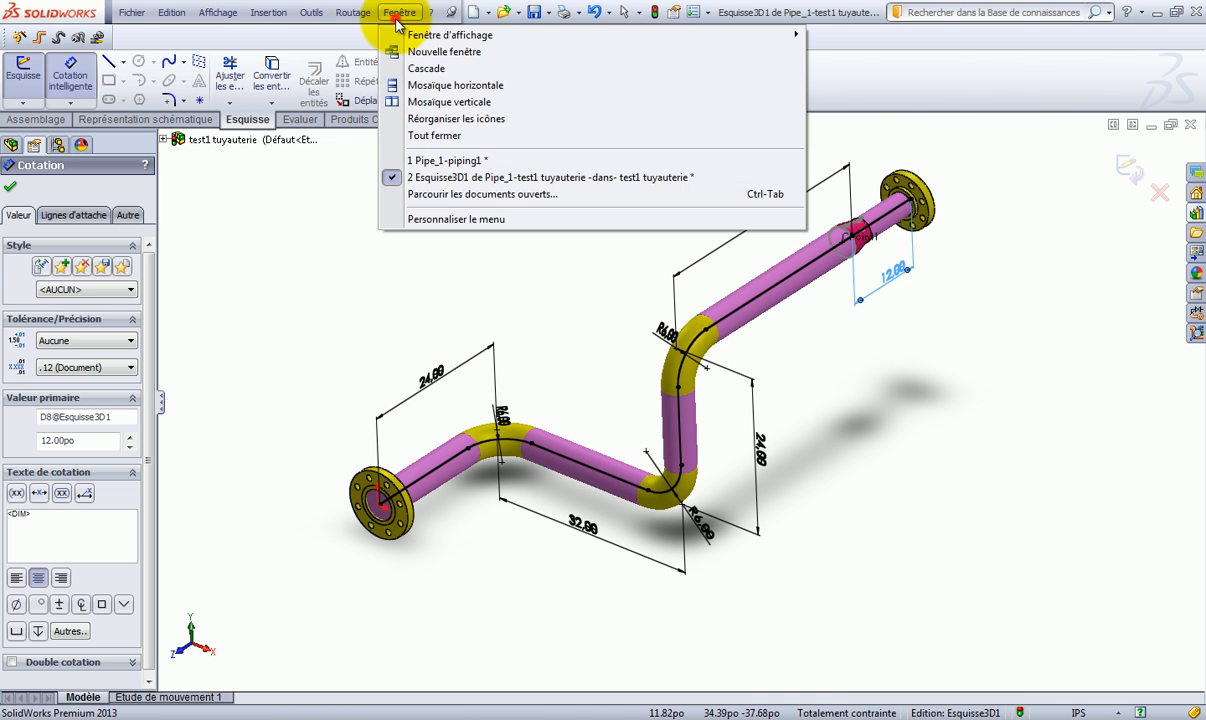
{"action": "left_click", "coordinate": [434, 161]}
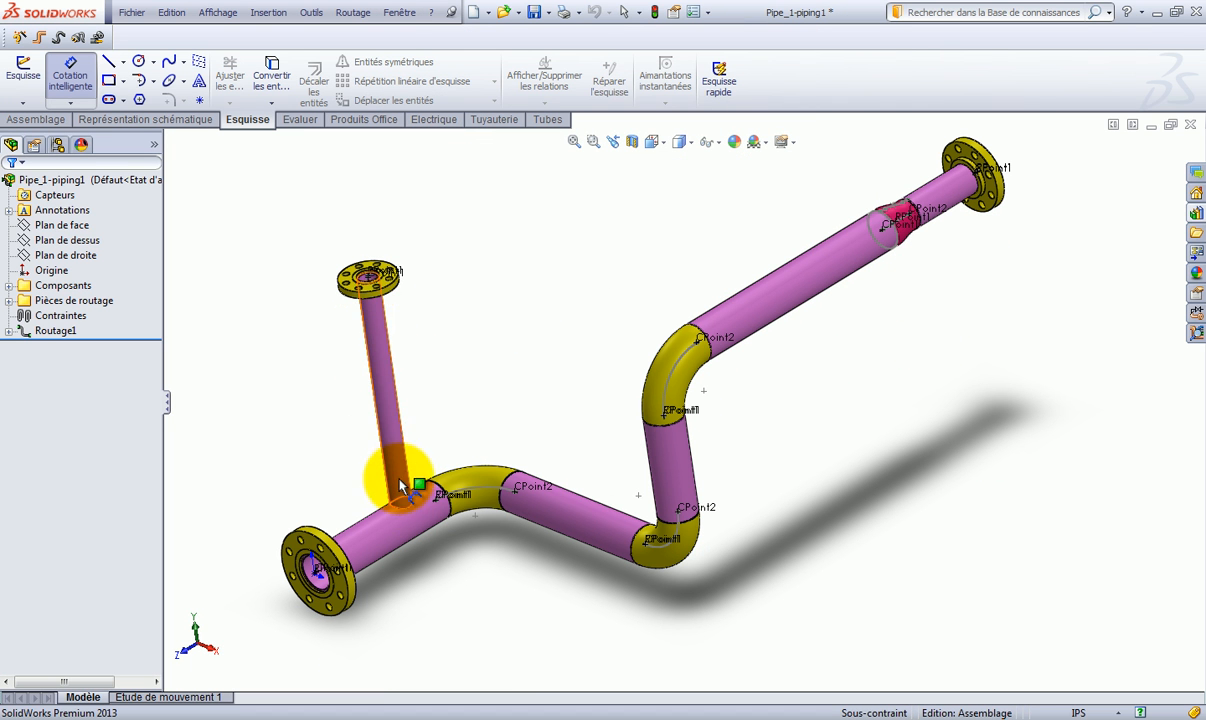
{"action": "left_click", "coordinate": [399, 12]}
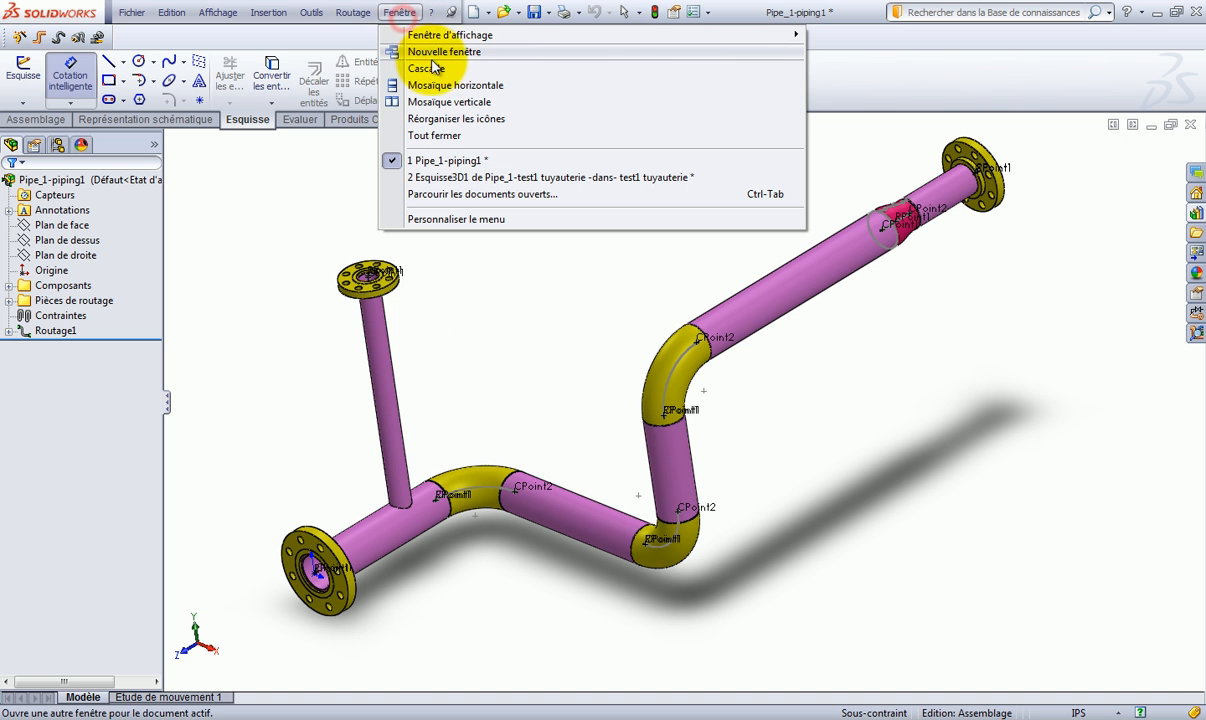
{"action": "left_click", "coordinate": [440, 177]}
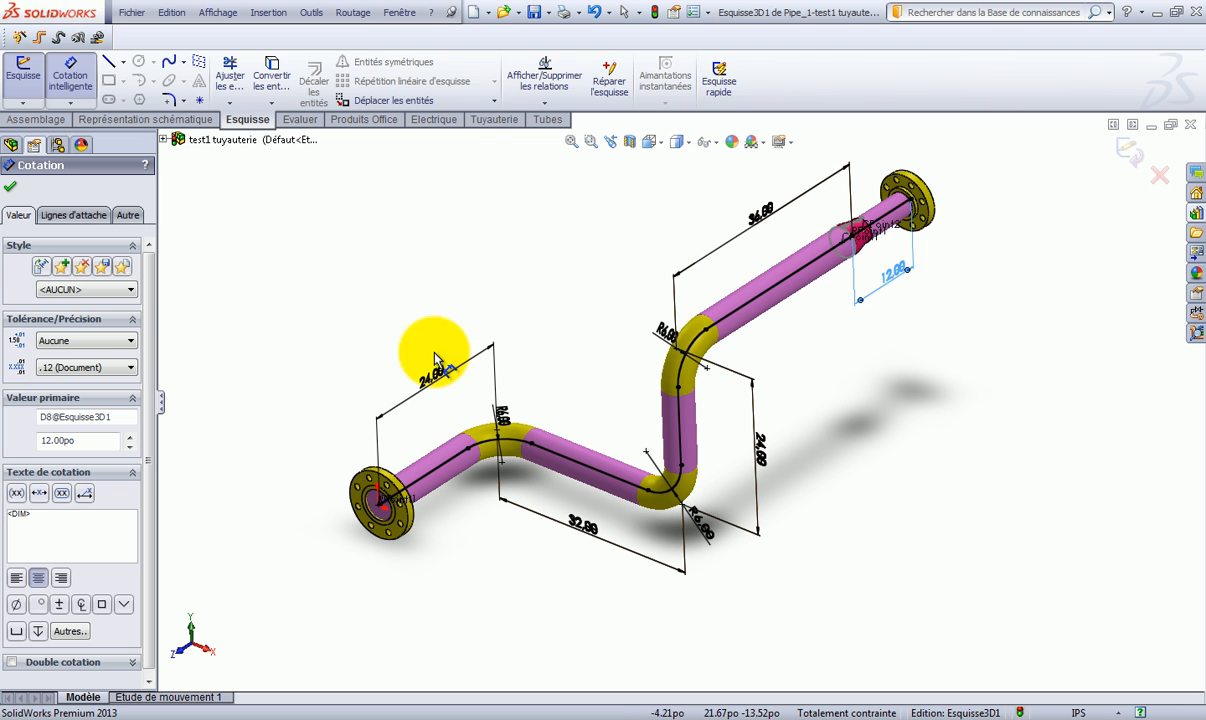
Sketch a vertical branch line about 29 inches long upward from the middle of the first route segment
{"action": "left_click", "coordinate": [108, 61]}
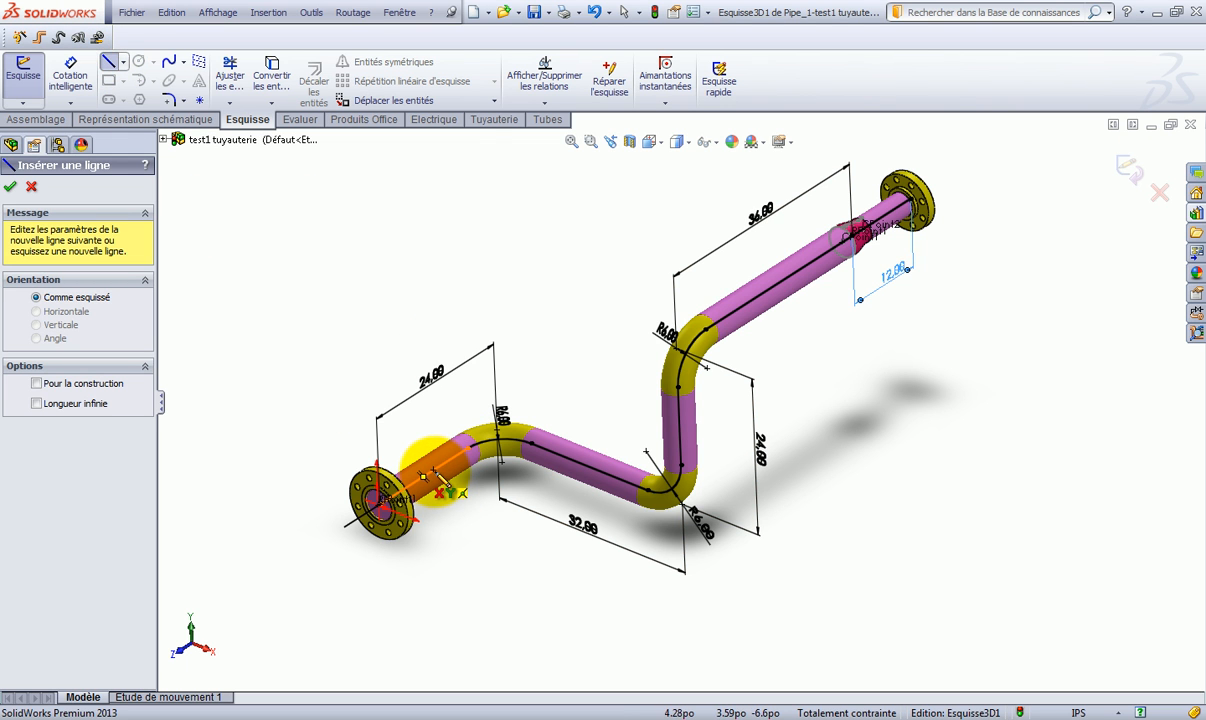
{"action": "left_click", "coordinate": [430, 477]}
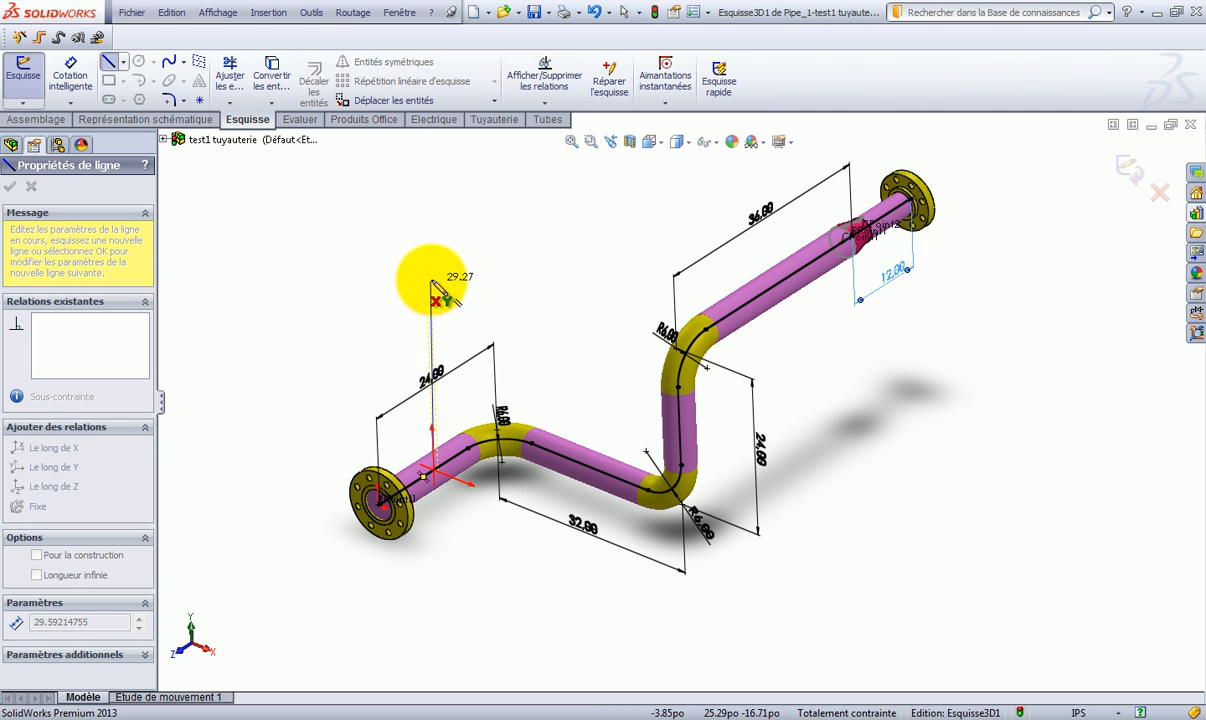
{"action": "left_click", "coordinate": [427, 282]}
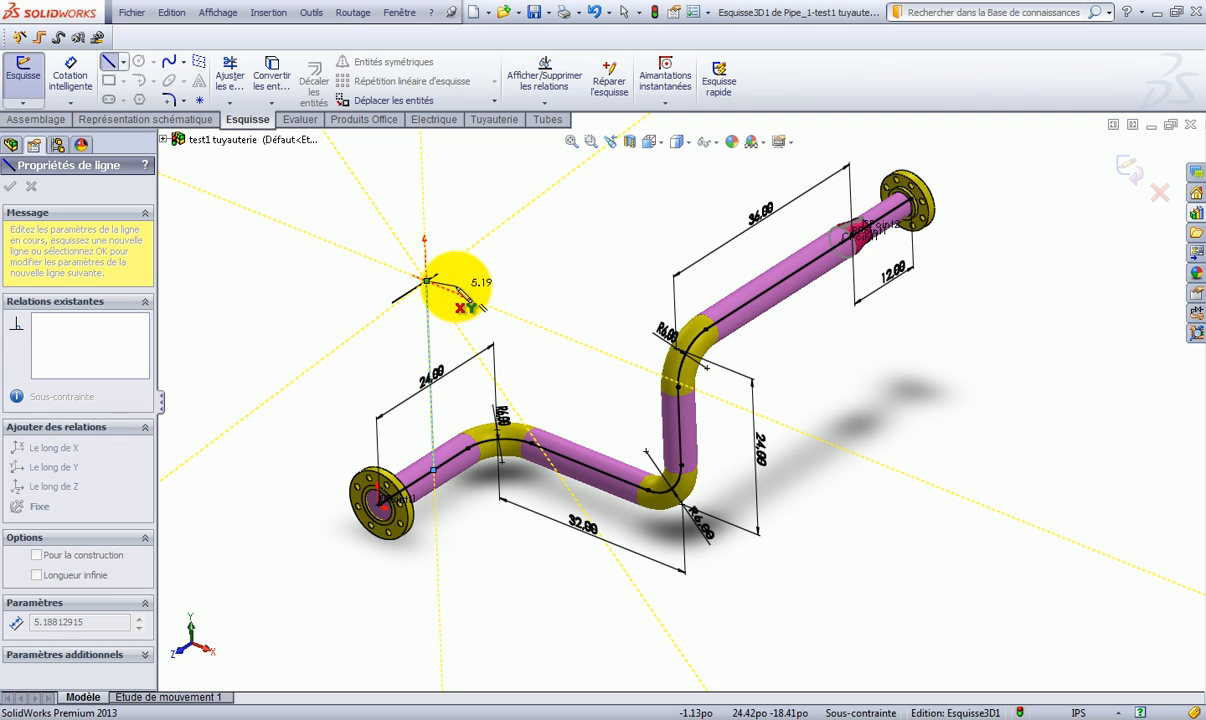
{"action": "key", "text": "Escape"}
Place a slip on weld flange from the design library at the branch line's upper end, using a Slip On Flange 300 configuration
{"action": "left_click", "coordinate": [1196, 212]}
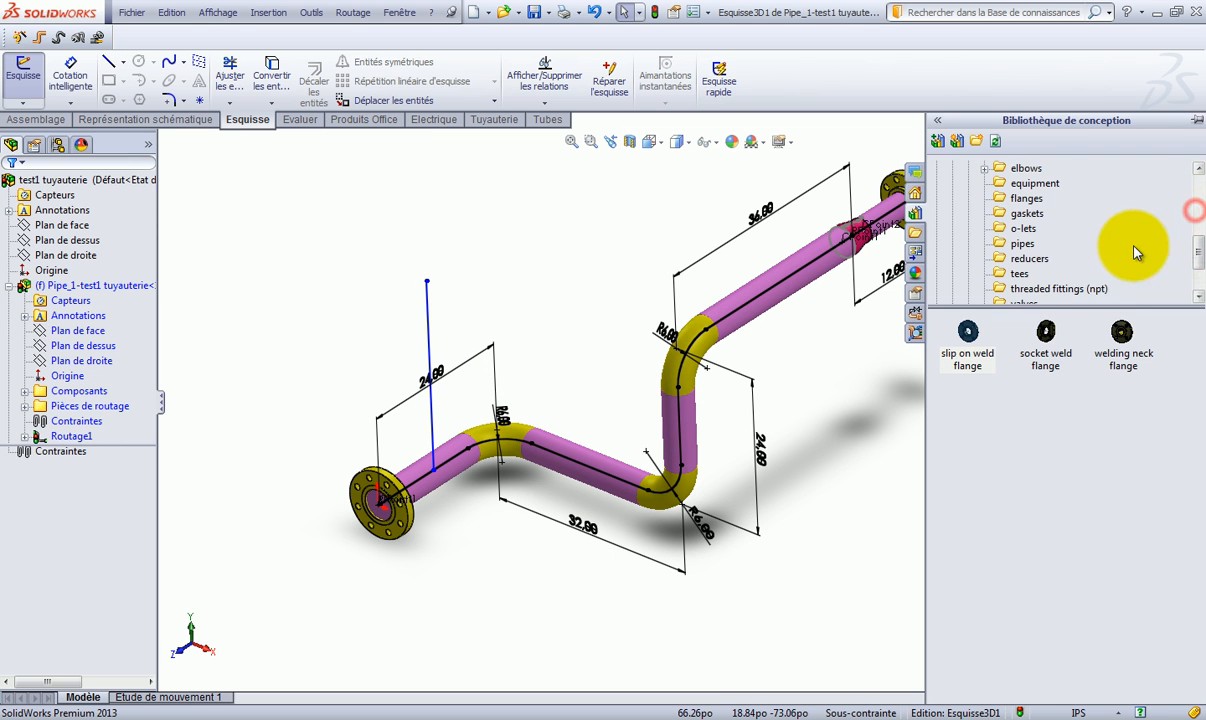
{"action": "left_click_drag", "start_coordinate": [967, 331], "coordinate": [425, 280]}
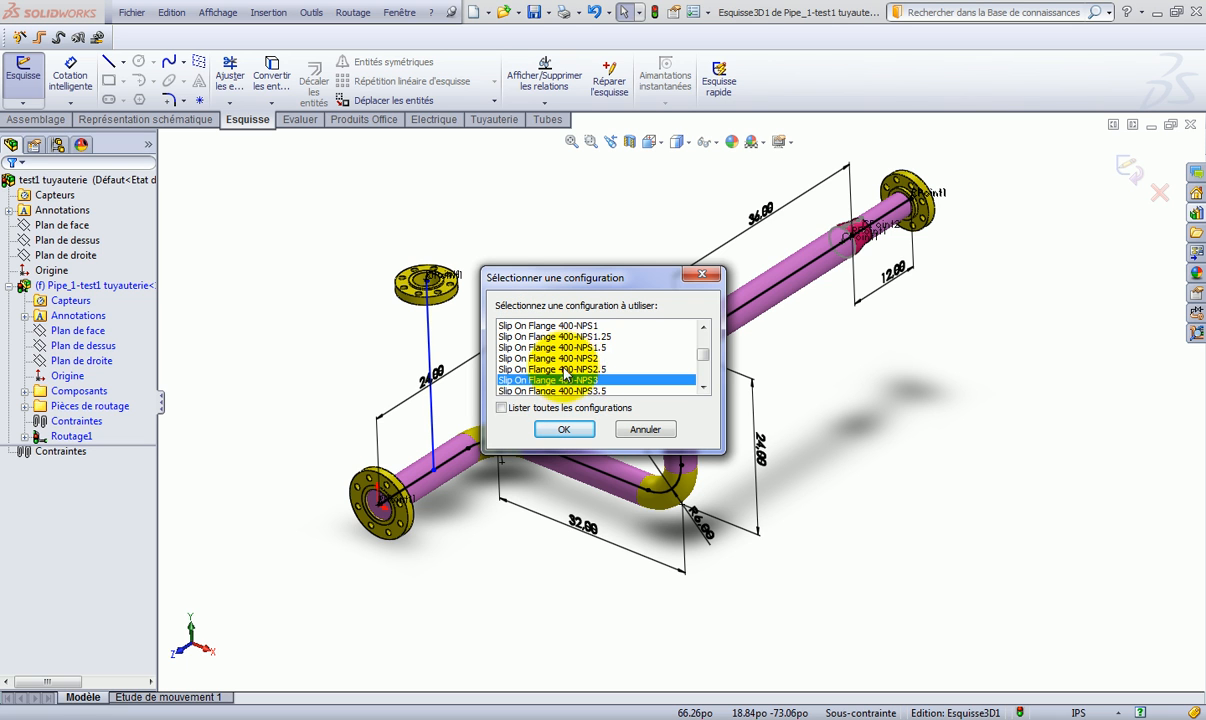
{"action": "left_click", "coordinate": [701, 328]}
{"action": "left_click", "coordinate": [701, 328]}
{"action": "left_click", "coordinate": [701, 328]}
{"action": "left_click", "coordinate": [701, 329]}
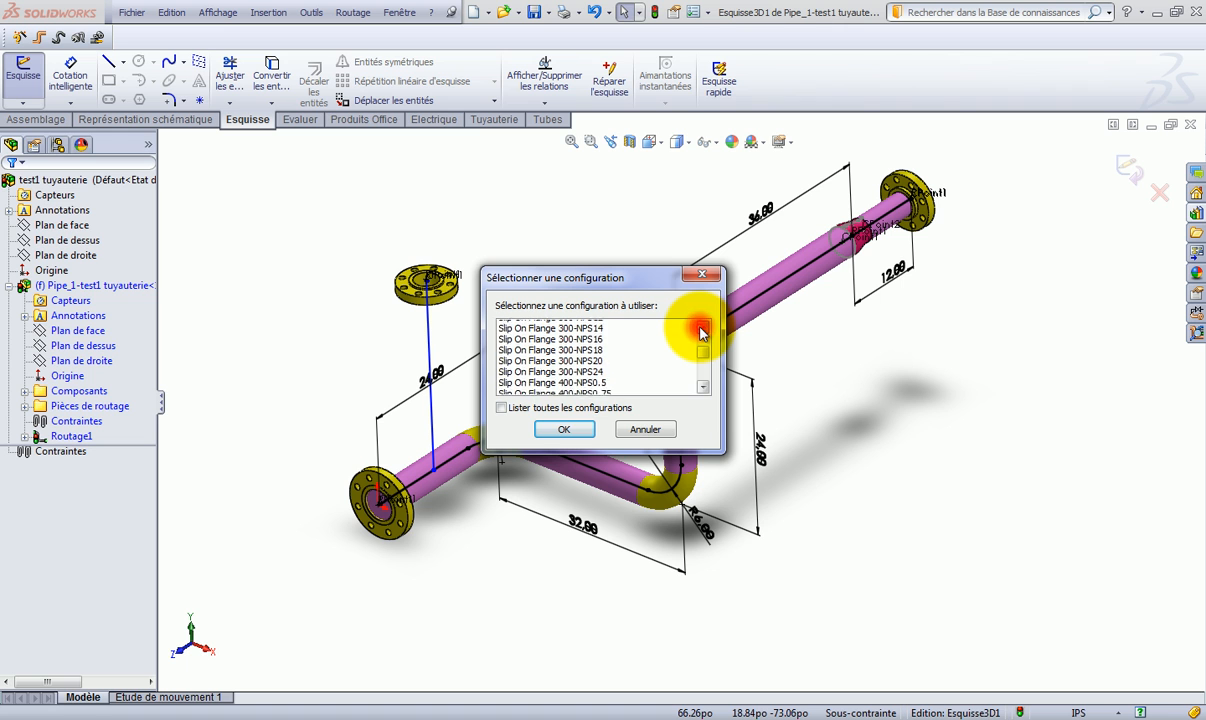
{"action": "left_click", "coordinate": [701, 329]}
{"action": "left_click", "coordinate": [702, 329]}
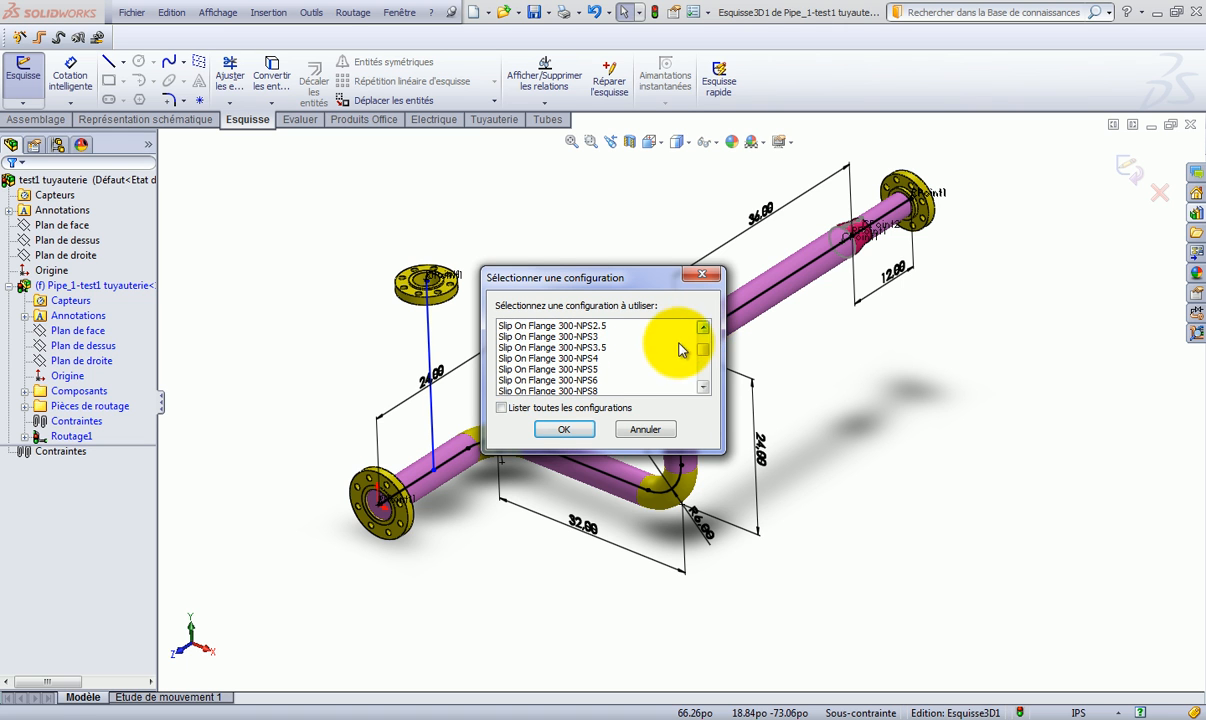
{"action": "left_click", "coordinate": [703, 328]}
{"action": "left_click", "coordinate": [703, 328]}
{"action": "left_click", "coordinate": [552, 337]}
{"action": "left_click", "coordinate": [564, 429]}
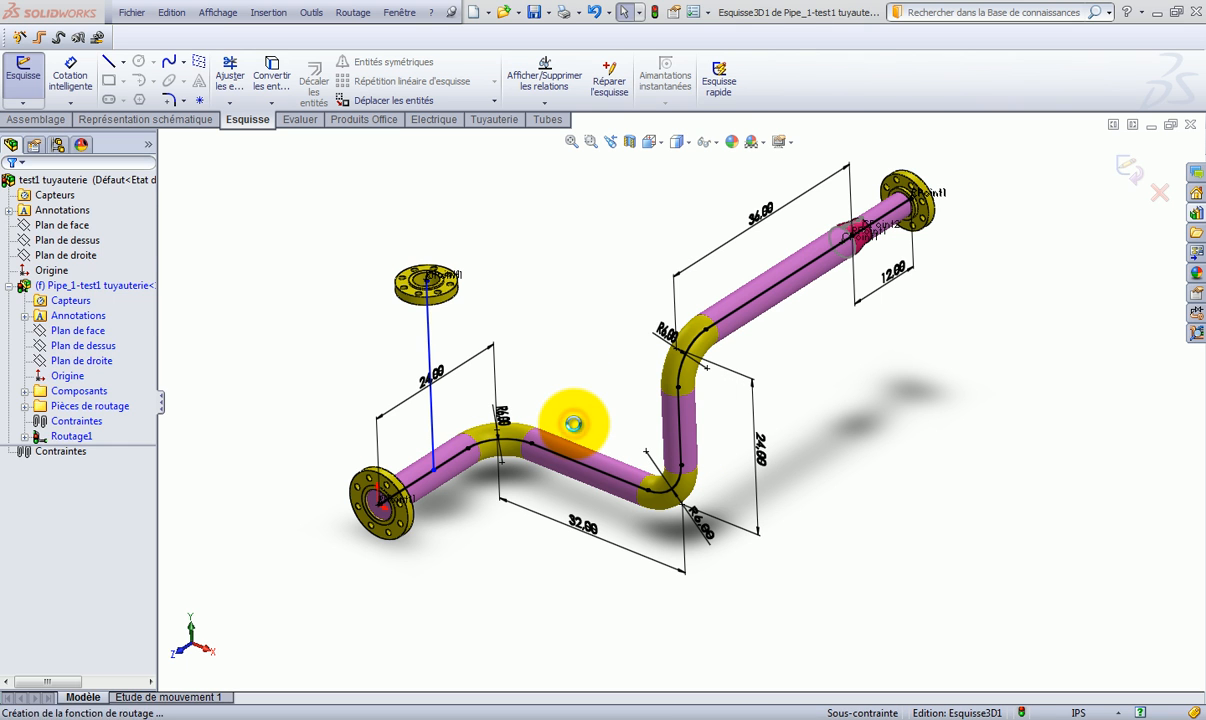
{"action": "key", "text": "Escape"}
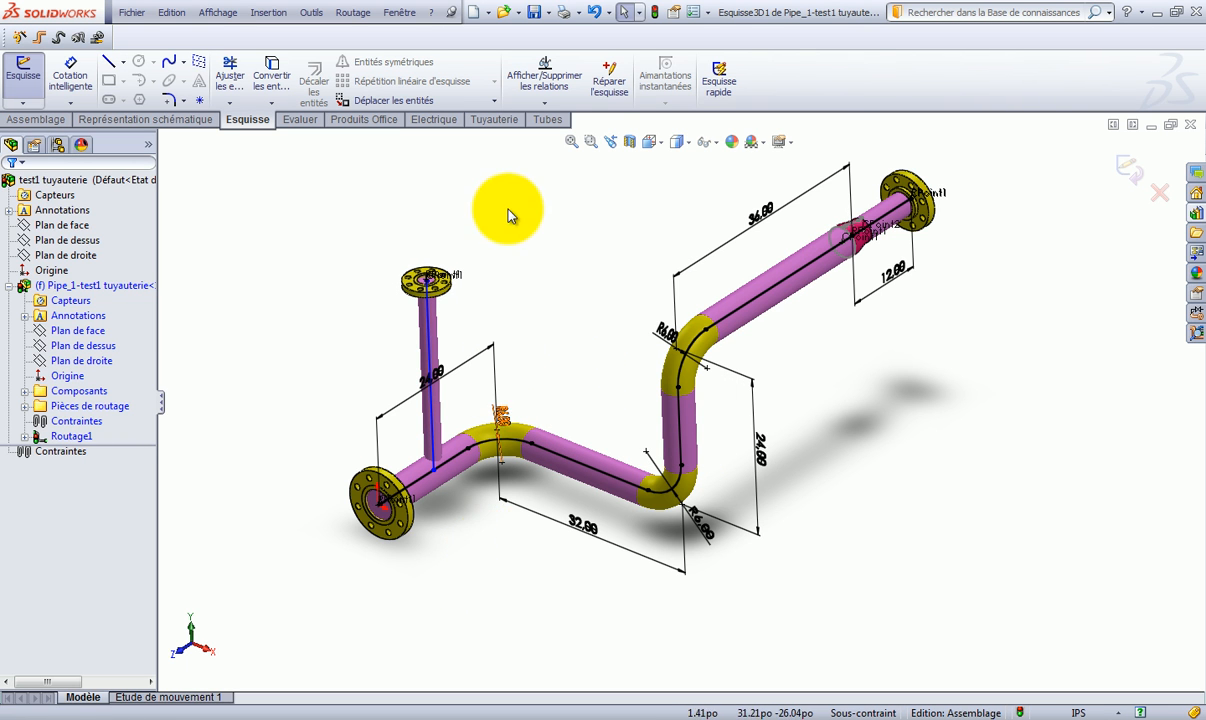
Inspect the branch junction with a section view on the front plane, offset about -10 inches, and close it
{"action": "left_click", "coordinate": [631, 143]}
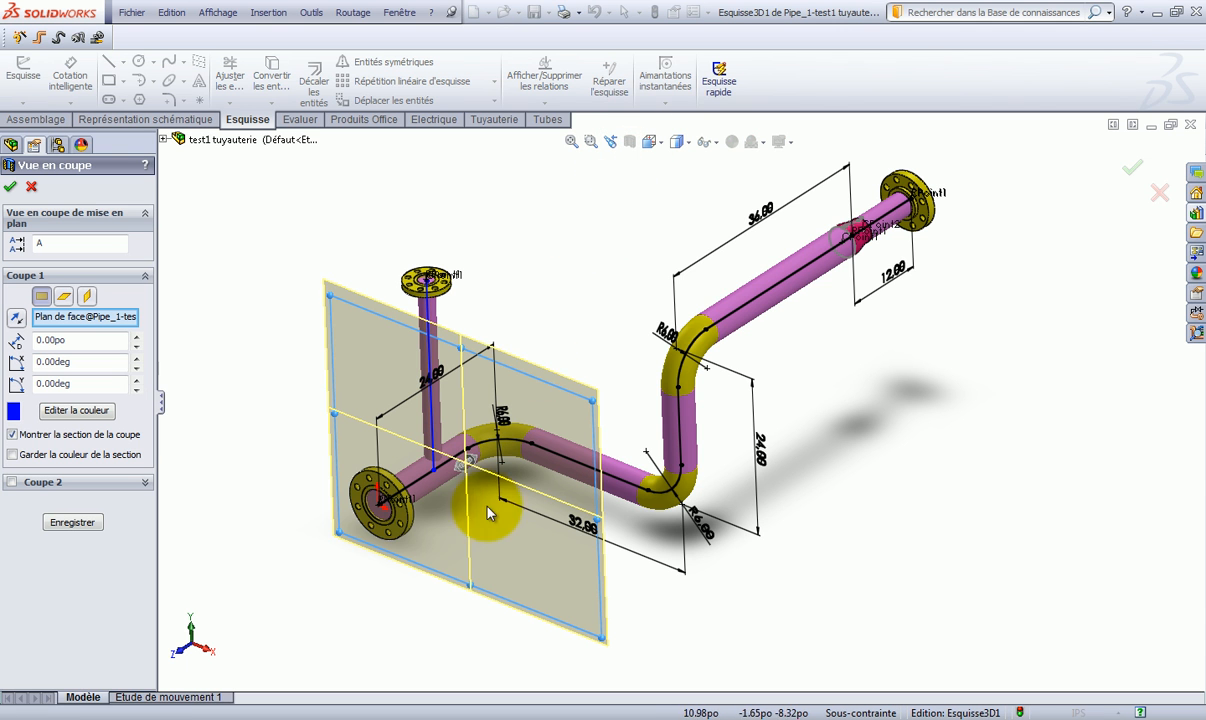
{"action": "left_click_drag", "start_coordinate": [464, 470], "coordinate": [512, 428]}
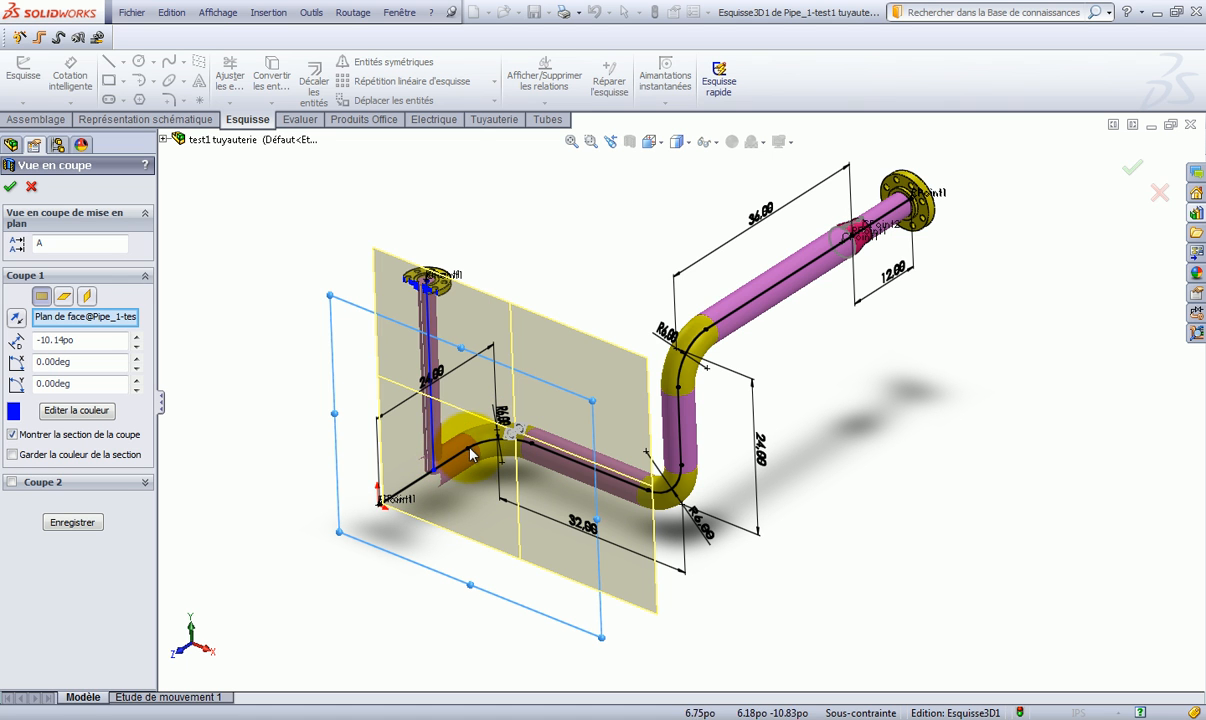
{"action": "key", "text": "Escape"}
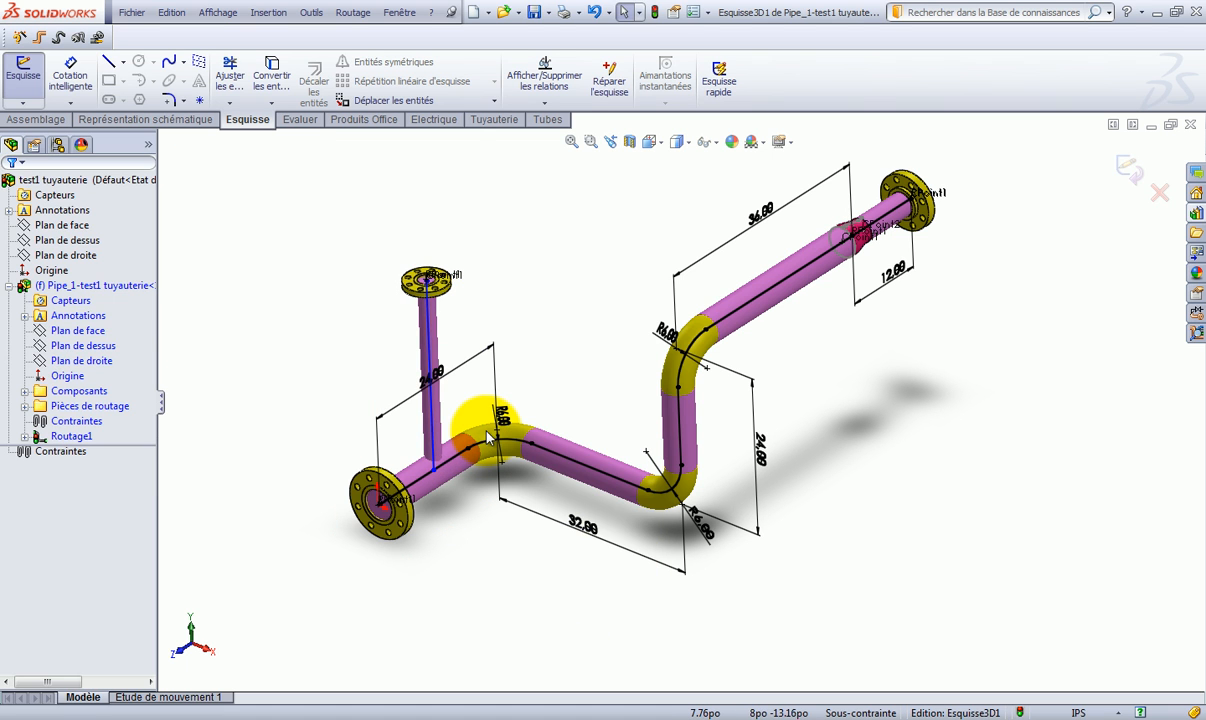
Apply a penetration (Piquage) at the point where the branch meets the main pipe, and exit the route sketch
{"action": "left_click", "coordinate": [435, 474]}
{"action": "right_click", "coordinate": [435, 474]}
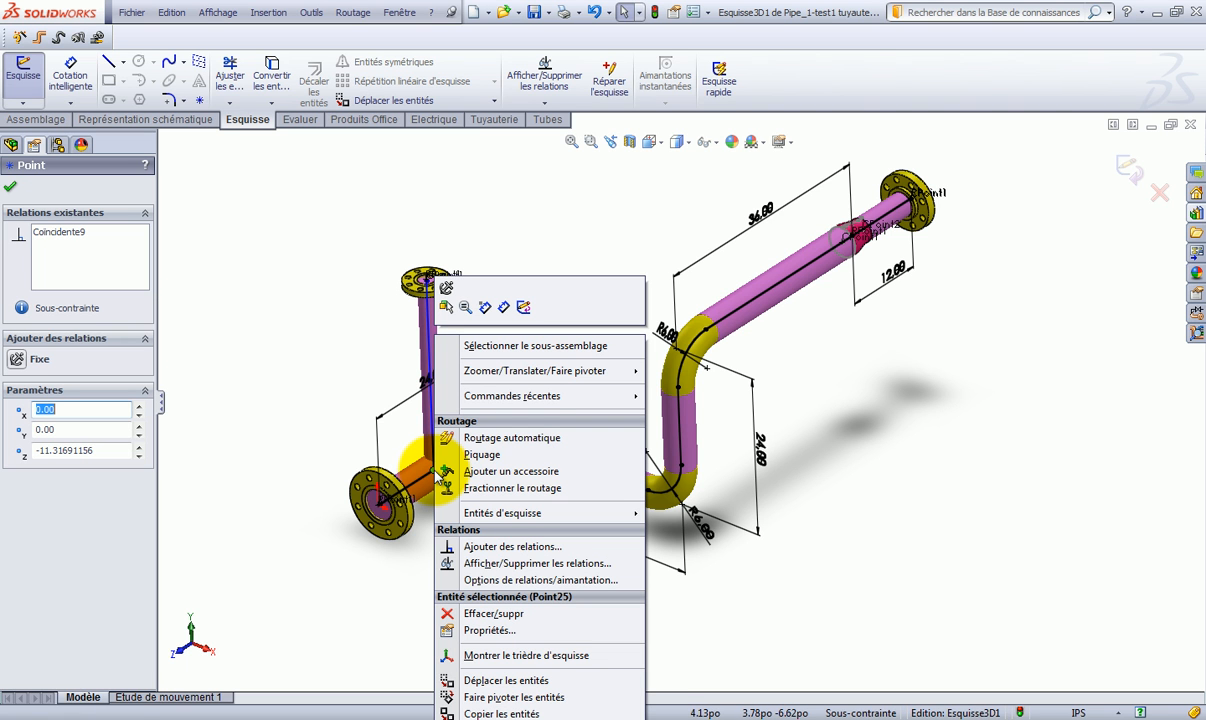
{"action": "left_click", "coordinate": [486, 454]}
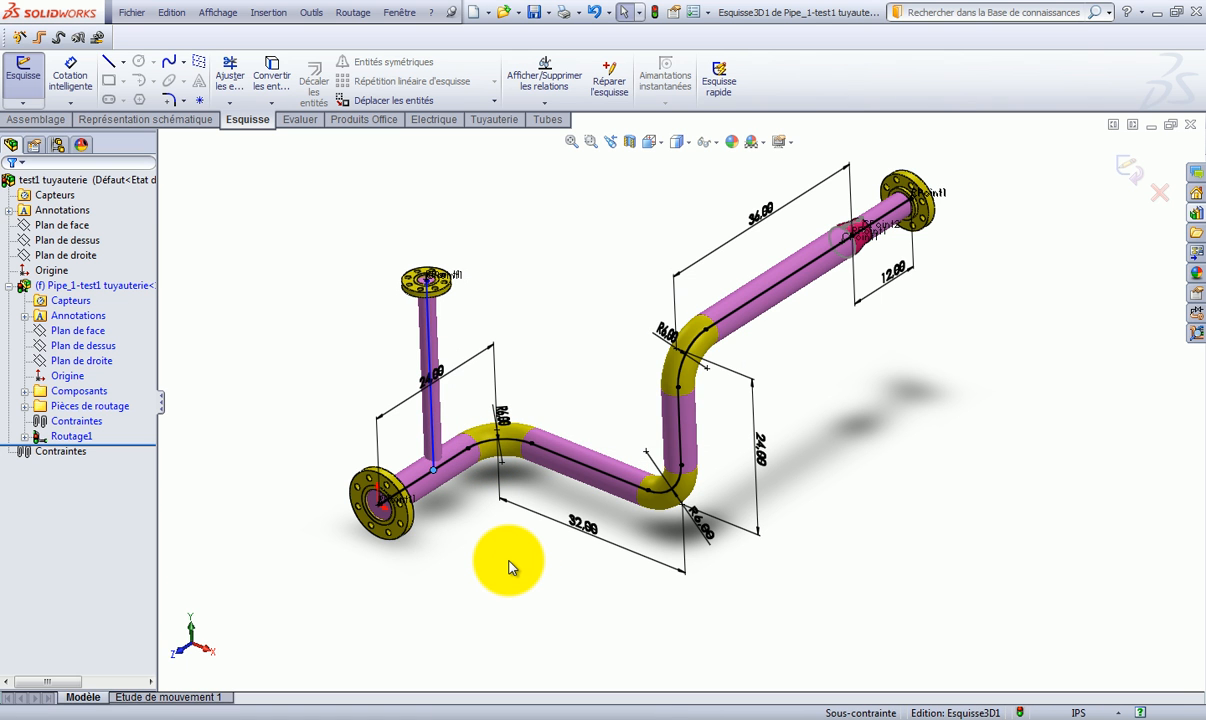
{"action": "left_click", "coordinate": [1118, 170]}
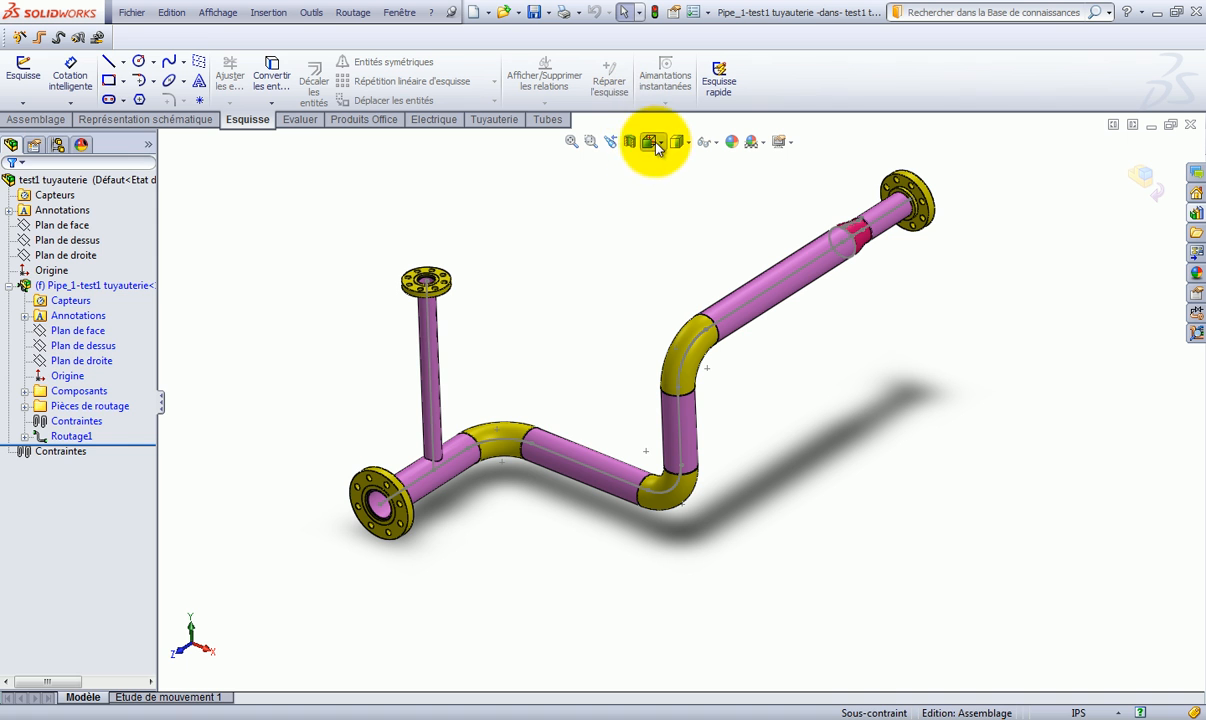
Examine the pipe penetration up close in a front-plane section view offset about -12 inches, and close the section
{"action": "left_click", "coordinate": [629, 141]}
{"action": "left_click_drag", "start_coordinate": [460, 466], "coordinate": [524, 426]}
{"action": "scroll", "coordinate": [446, 468], "scroll_direction": "down", "scroll_amount": 10}
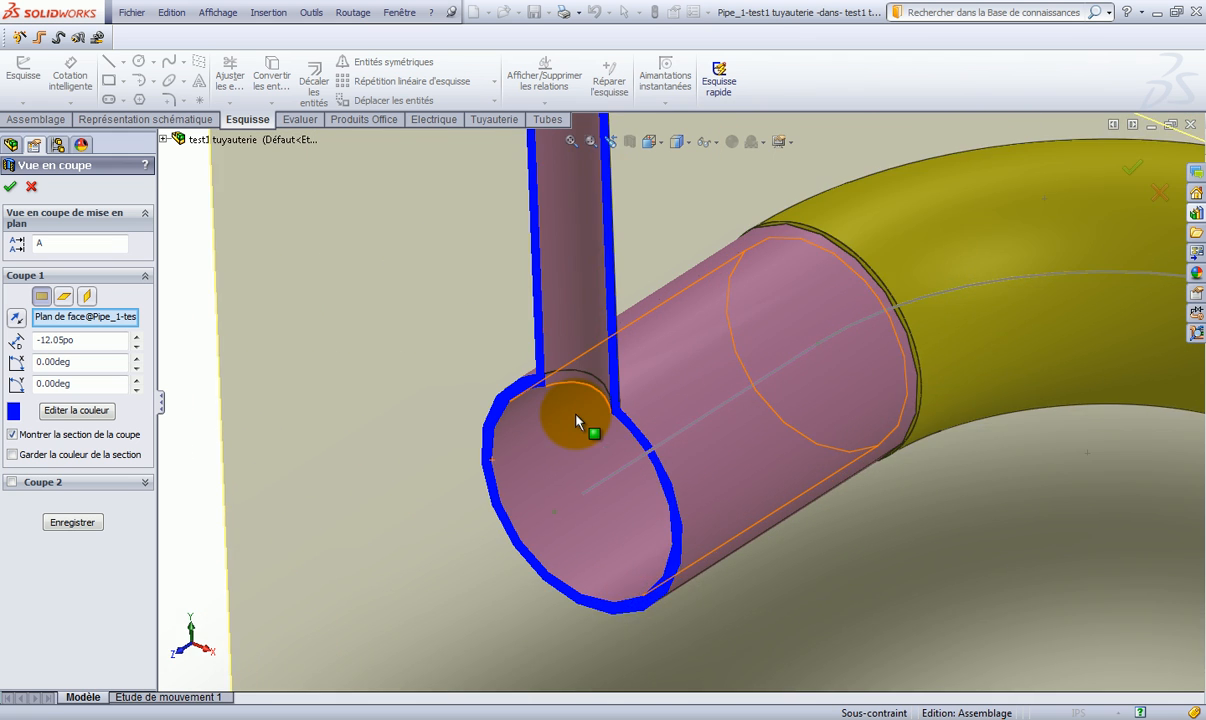
{"action": "scroll", "coordinate": [576, 420], "scroll_direction": "down", "scroll_amount": 3}
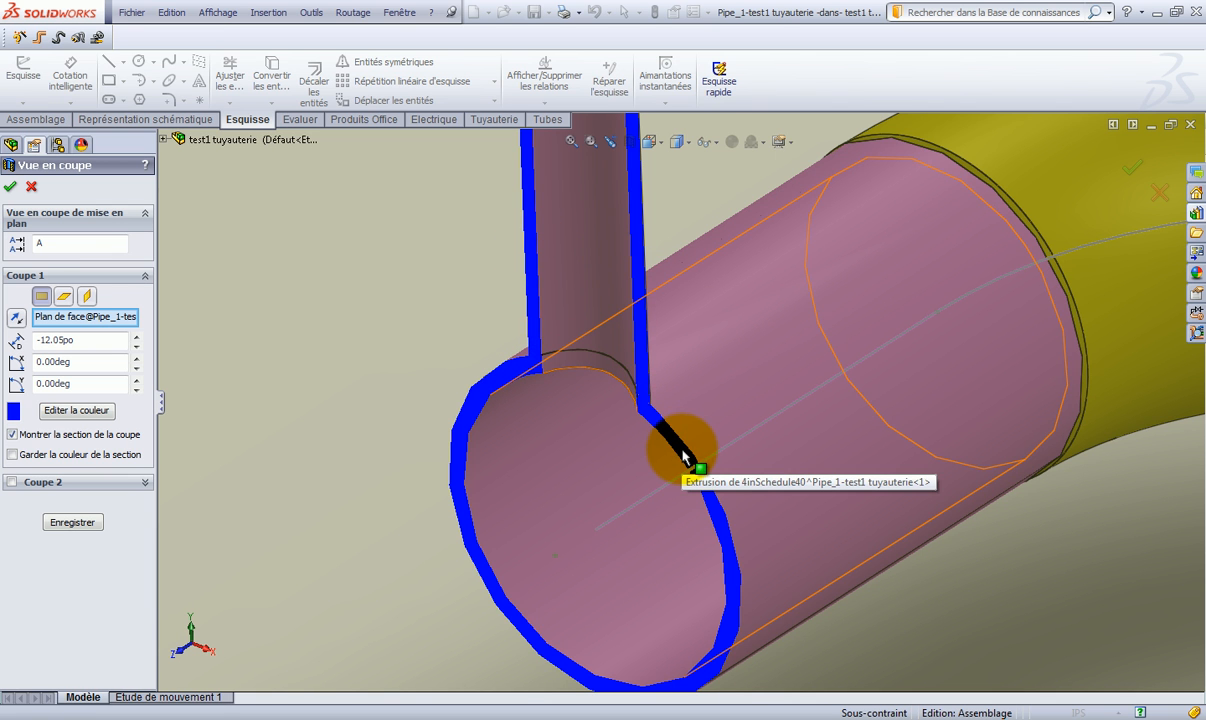
{"action": "key", "text": "Escape"}
Fit the whole piping in view and finish editing the route subassembly, returning to the test1 tuyauterie assembly
{"action": "scroll", "coordinate": [682, 450], "scroll_direction": "up", "scroll_amount": 12}
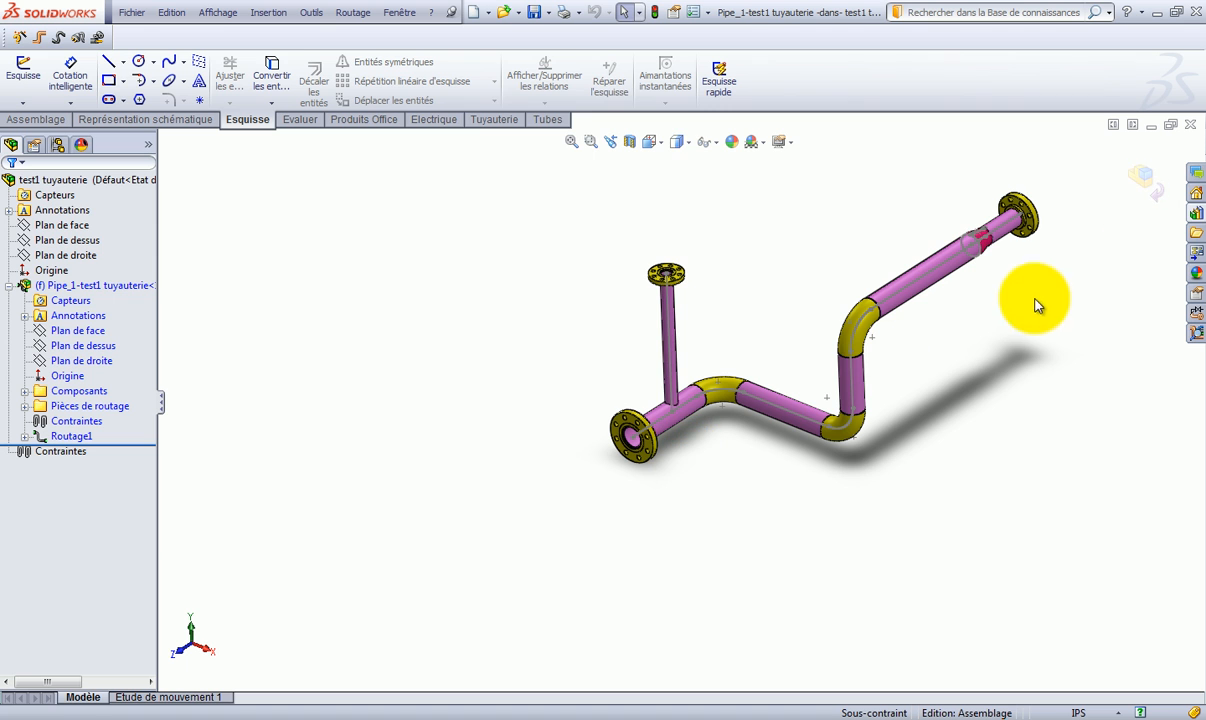
{"action": "left_click", "coordinate": [570, 141]}
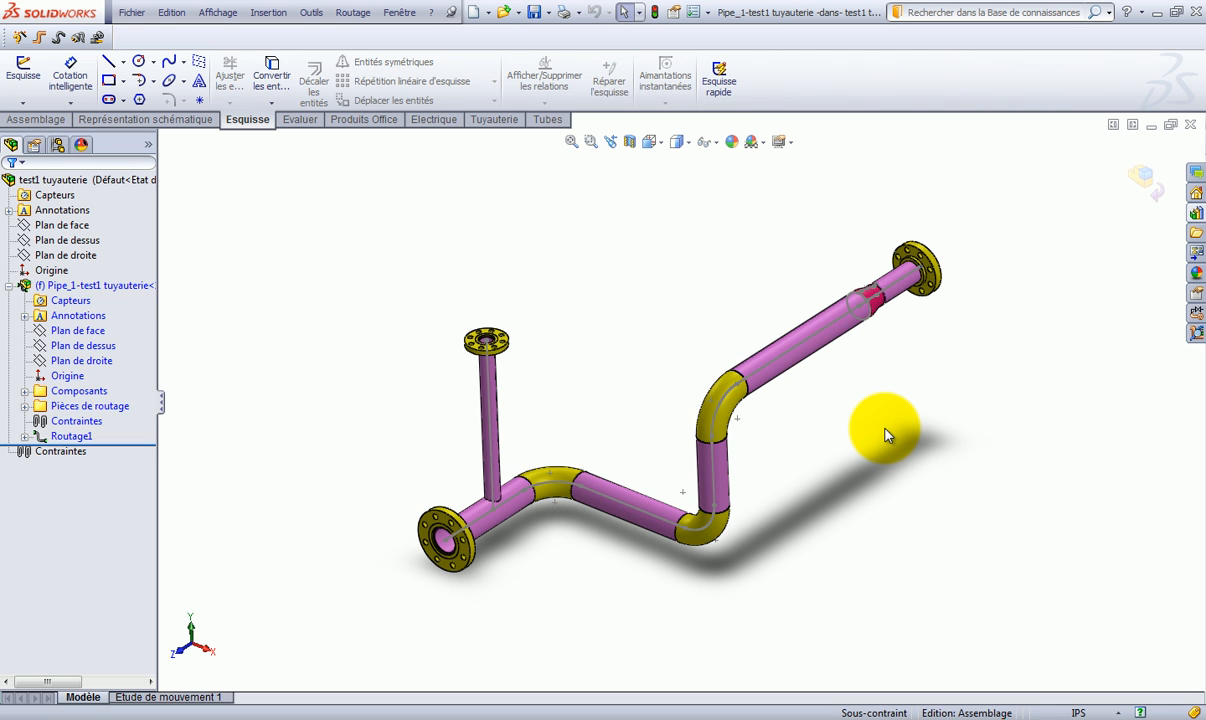
{"action": "left_click", "coordinate": [1144, 176]}
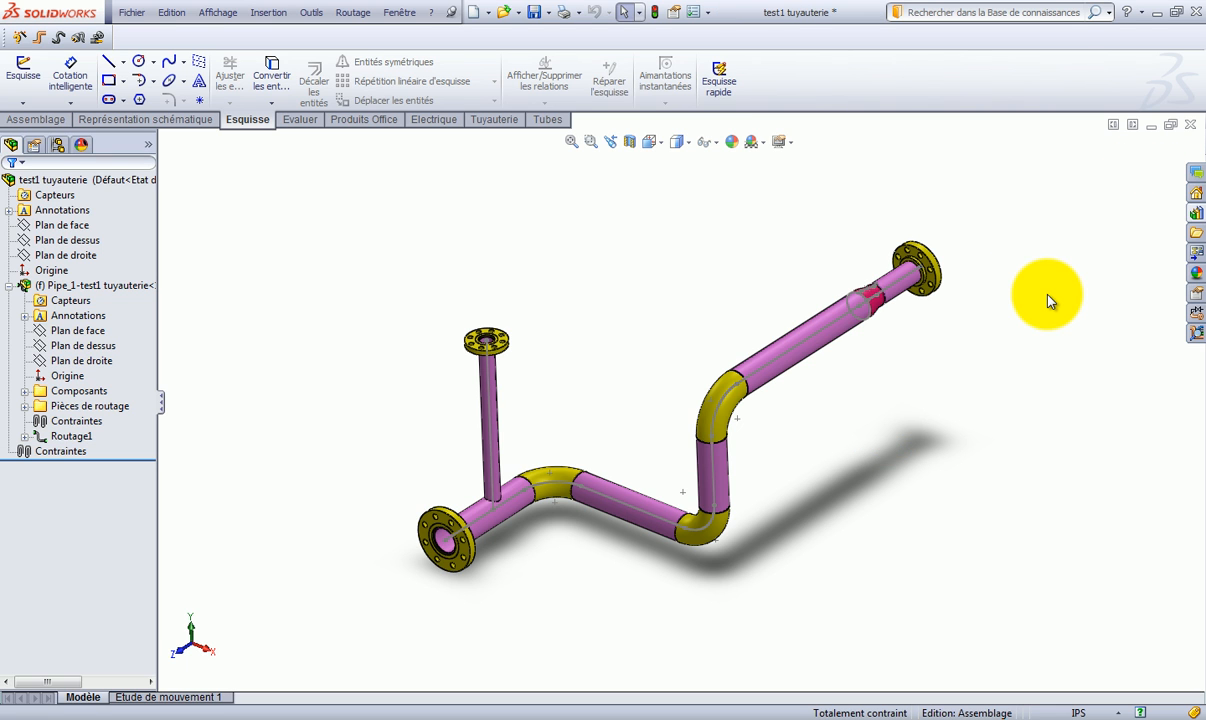